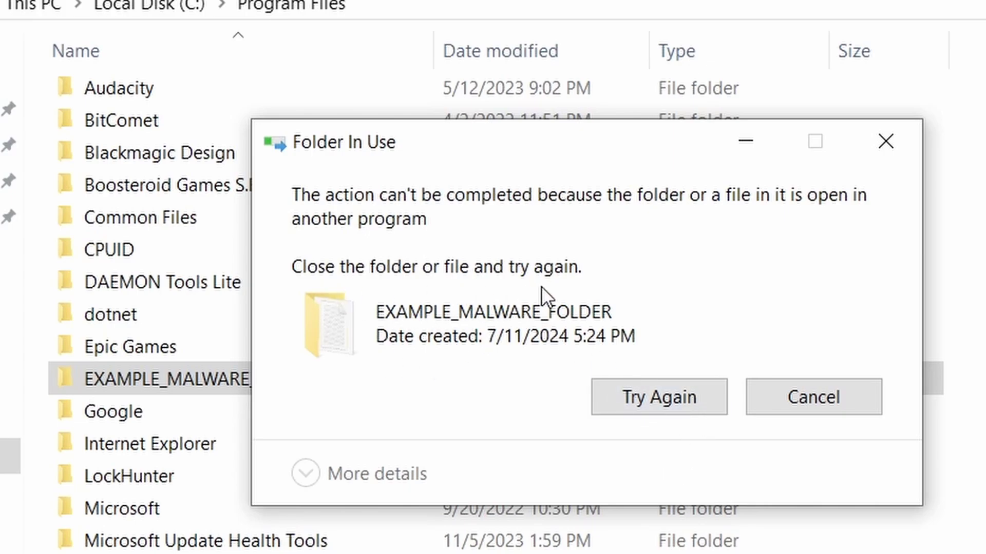
# Remove the chrome template from the Add/Remove Templates list and close the list.
pyautogui.click(647, 403)
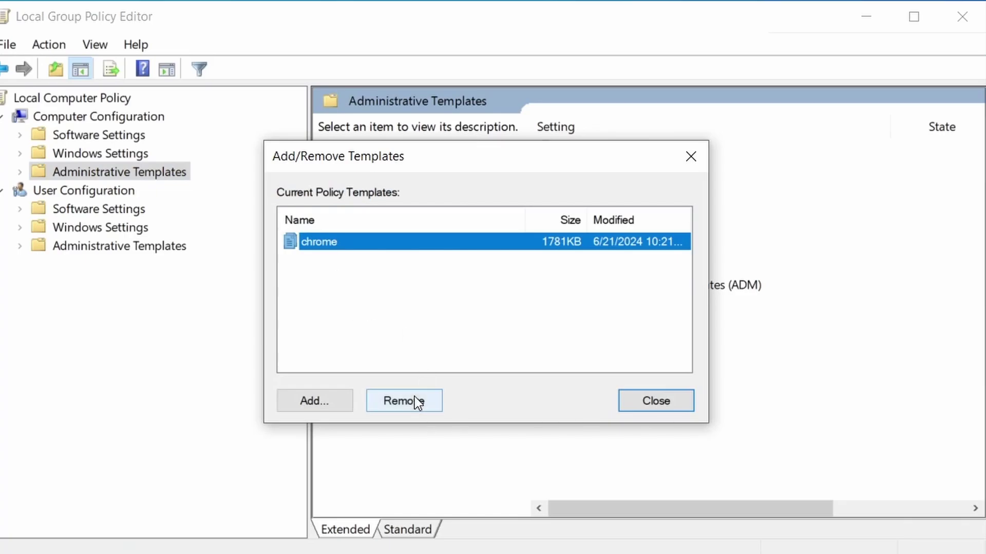
pyautogui.click(417, 402)
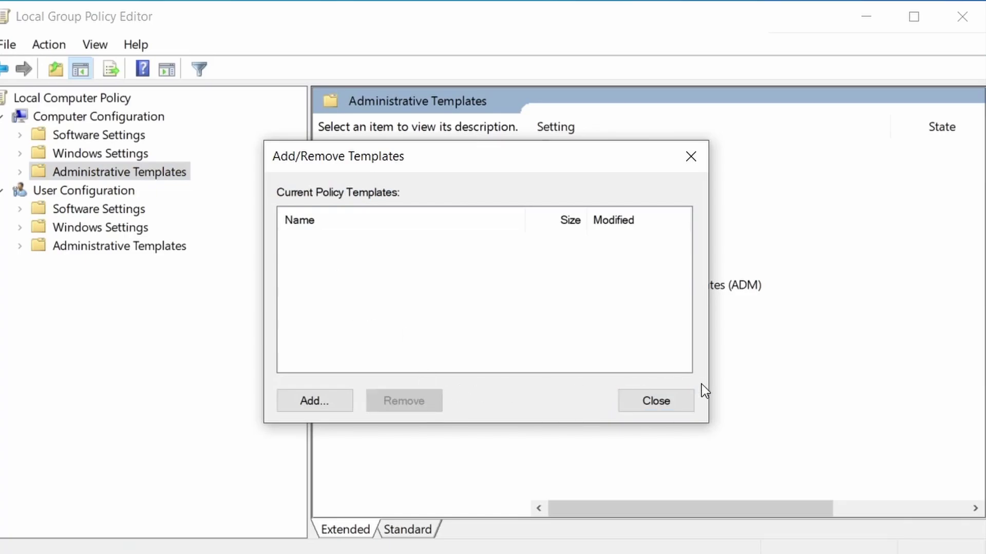
pyautogui.click(656, 401)
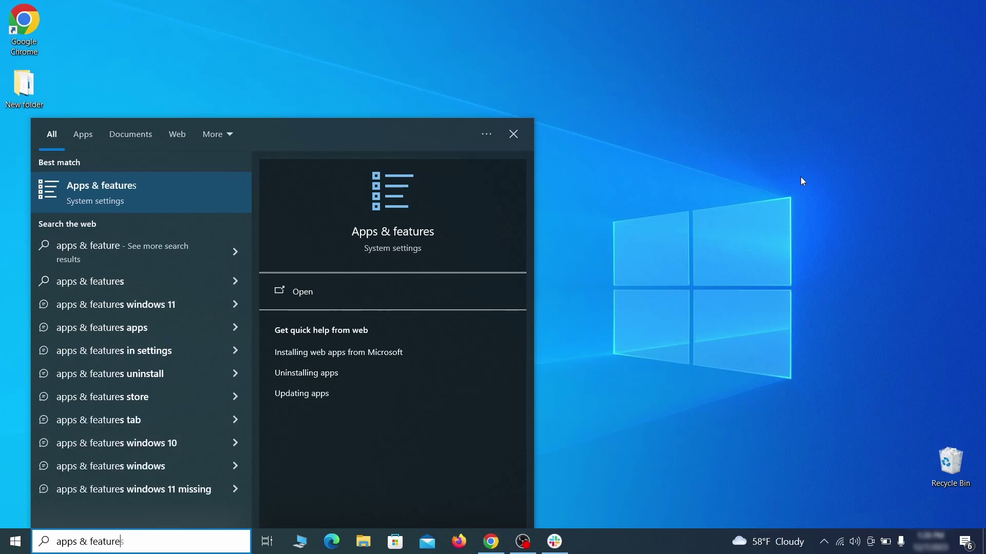
# Sort Apps & features by install date and uninstall Example Malware App.
pyautogui.press('Return')
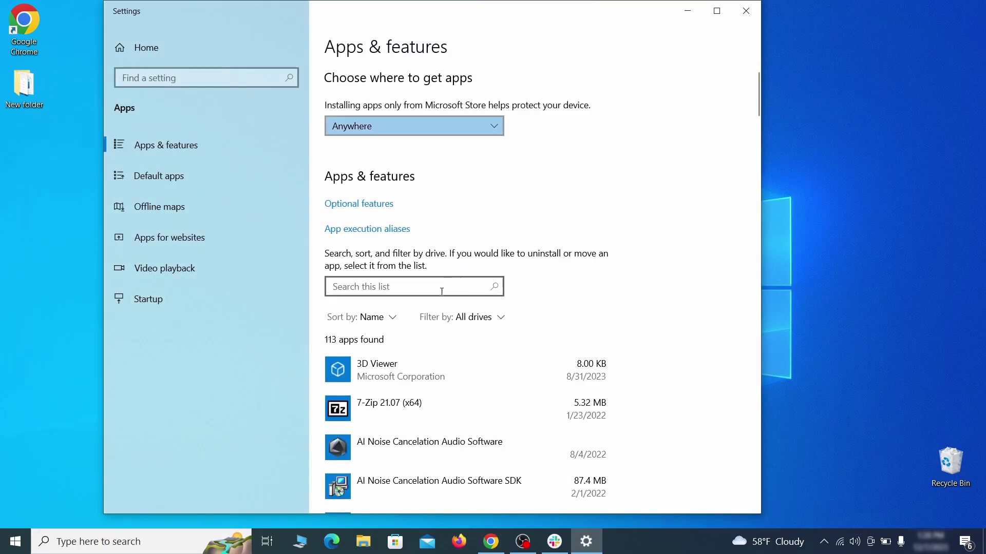
pyautogui.click(382, 317)
pyautogui.click(378, 386)
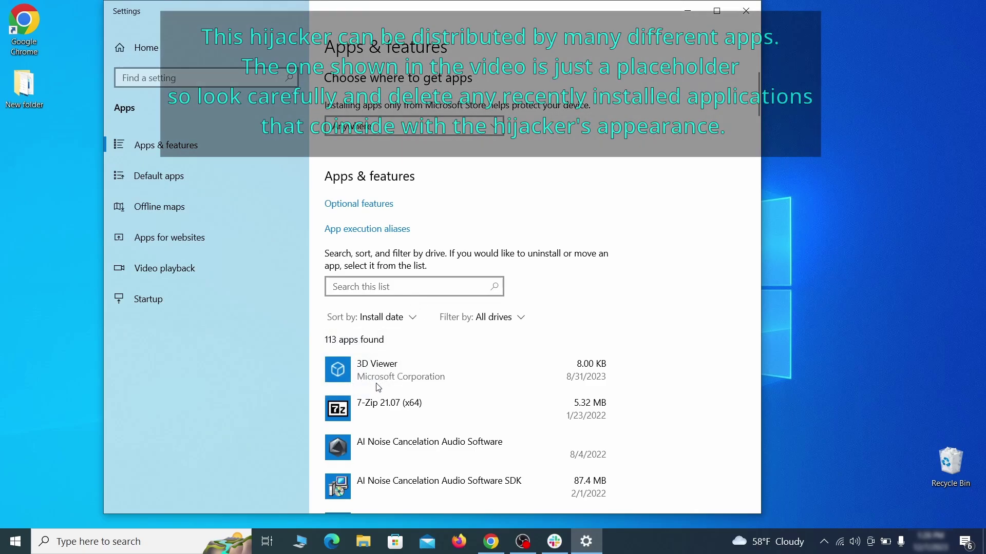
pyautogui.scroll(-2, 527, 343)
pyautogui.click(503, 367)
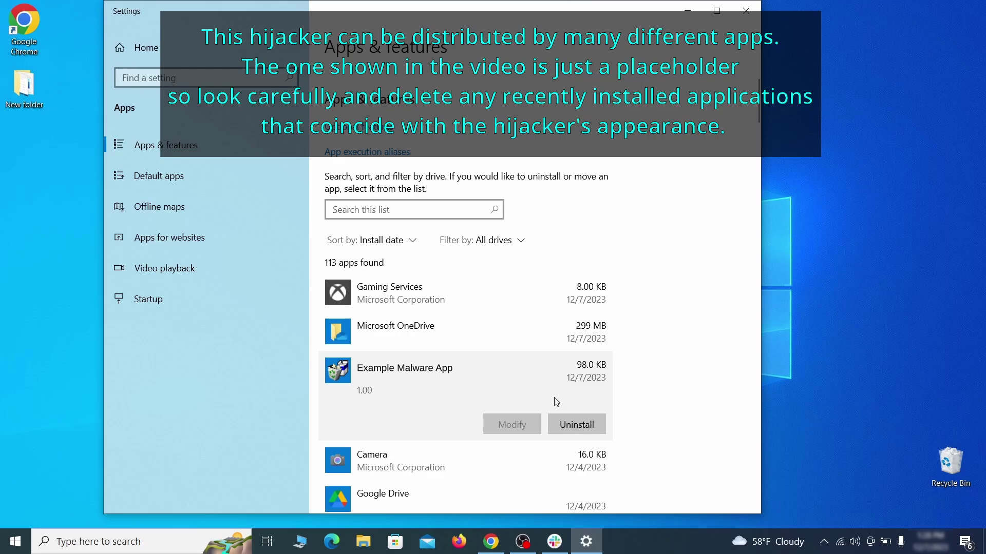
pyautogui.click(589, 422)
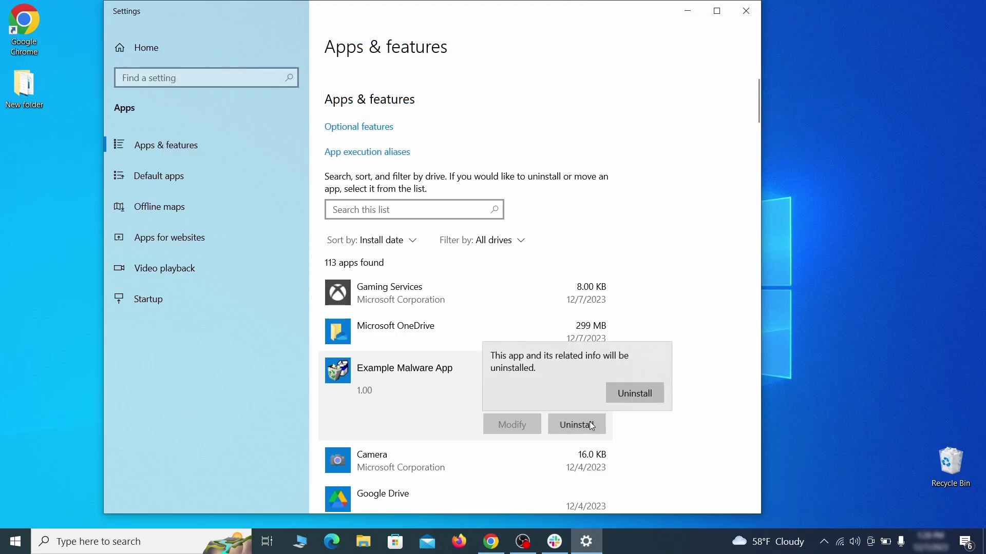
pyautogui.click(654, 393)
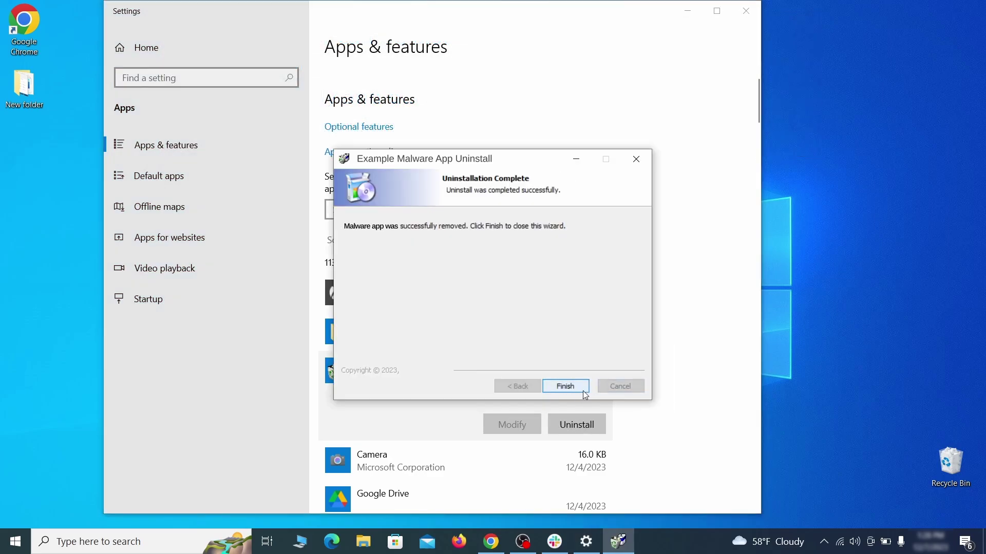
pyautogui.click(583, 390)
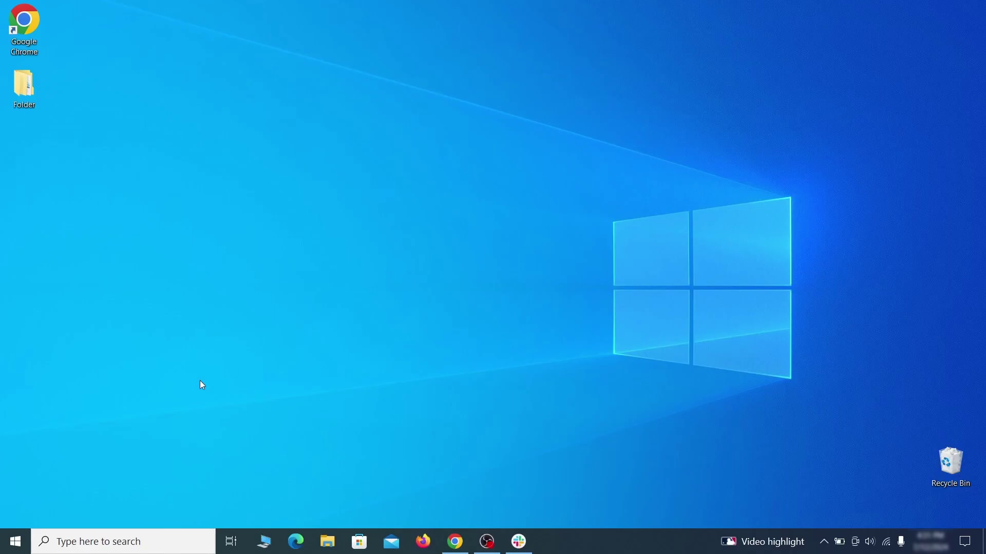
# Turn on 'Show hidden files, folders, and drives' in File Explorer Options and apply it.
pyautogui.click(20, 540)
pyautogui.write('fo')
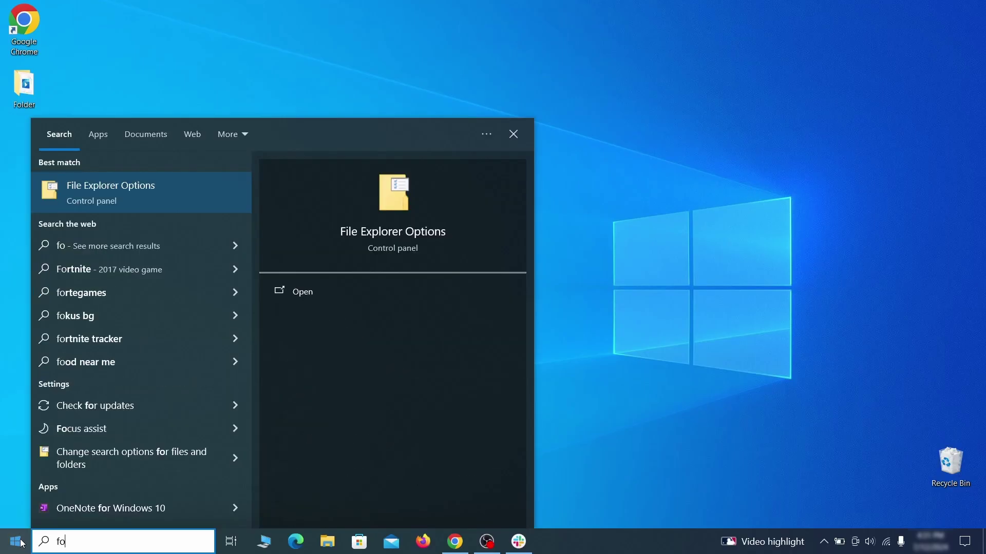
pyautogui.write('lder options')
pyautogui.press('Return')
pyautogui.click(194, 126)
pyautogui.click(187, 293)
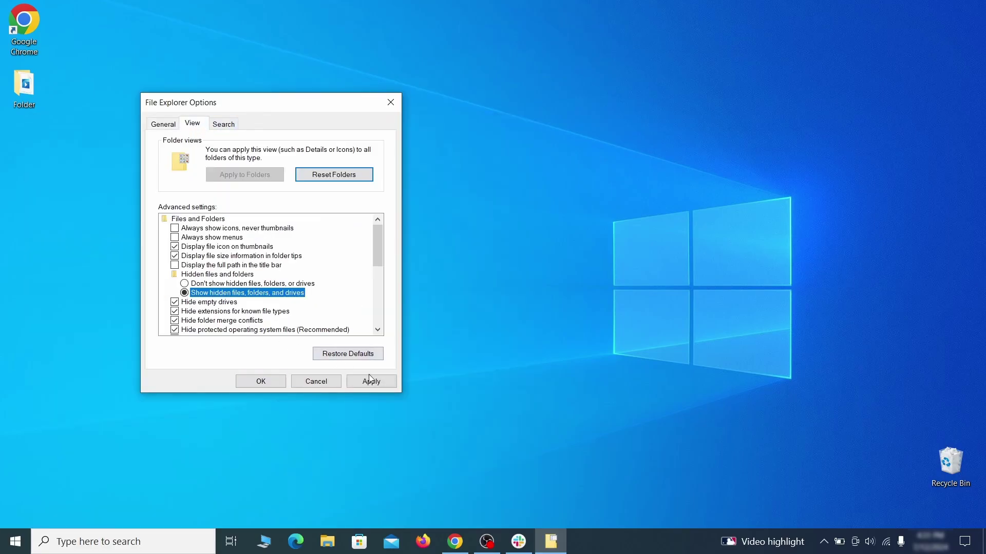
pyautogui.click(371, 381)
pyautogui.click(261, 381)
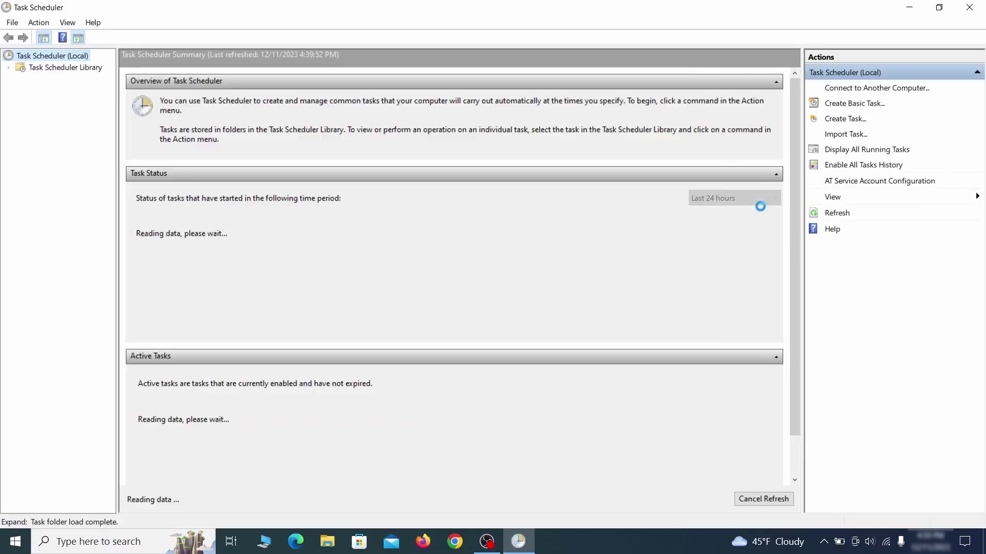
# Inspect the Example Malware App task's Triggers and Actions in its properties.
pyautogui.click(87, 68)
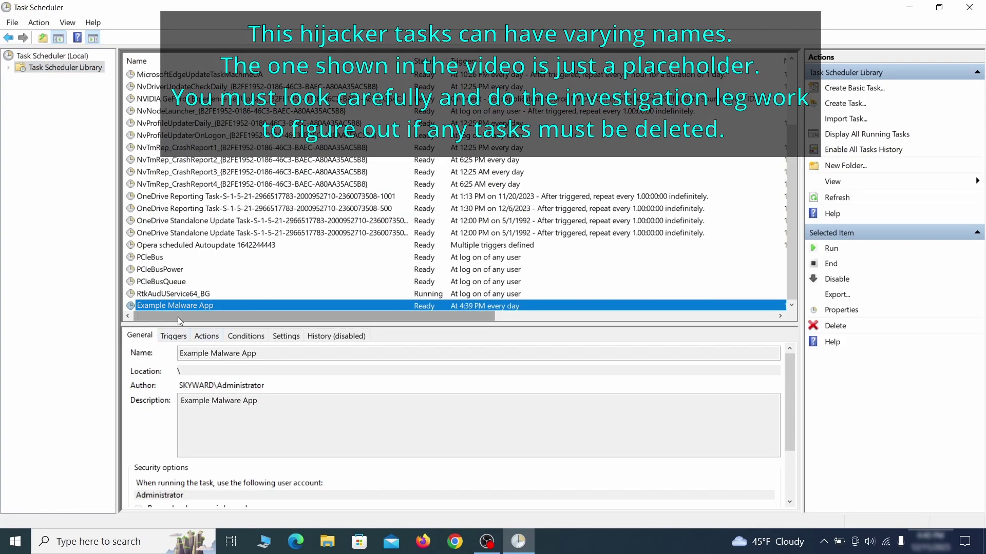
pyautogui.rightClick(284, 306)
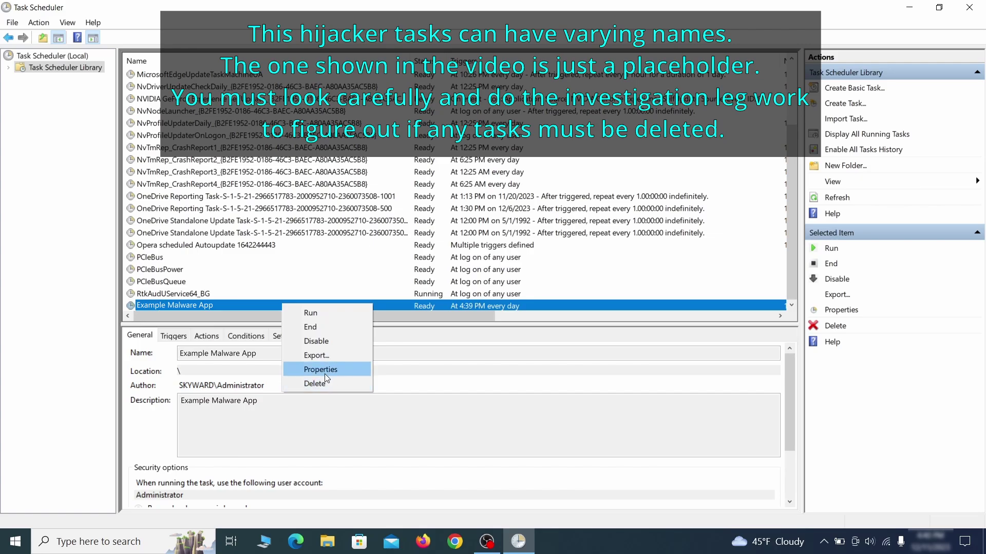
pyautogui.click(324, 373)
pyautogui.click(113, 84)
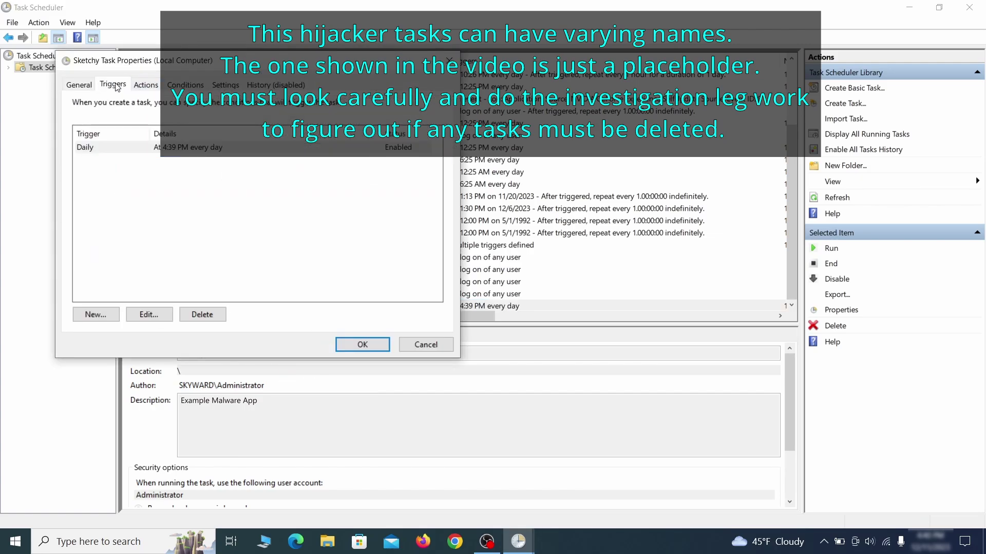
pyautogui.click(152, 85)
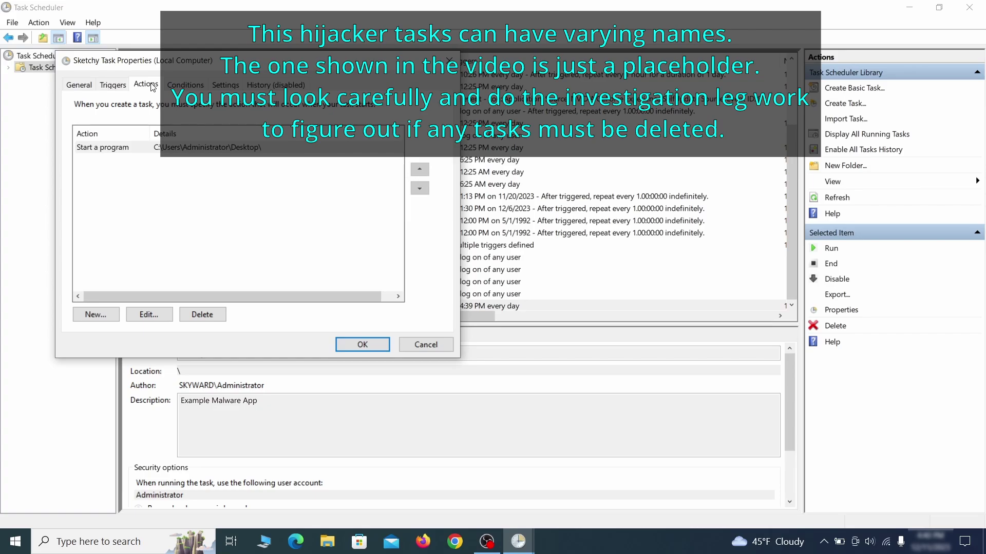
# Delete the Example Malware App scheduled task from the Task Scheduler Library.
pyautogui.press('Escape')
pyautogui.rightClick(316, 305)
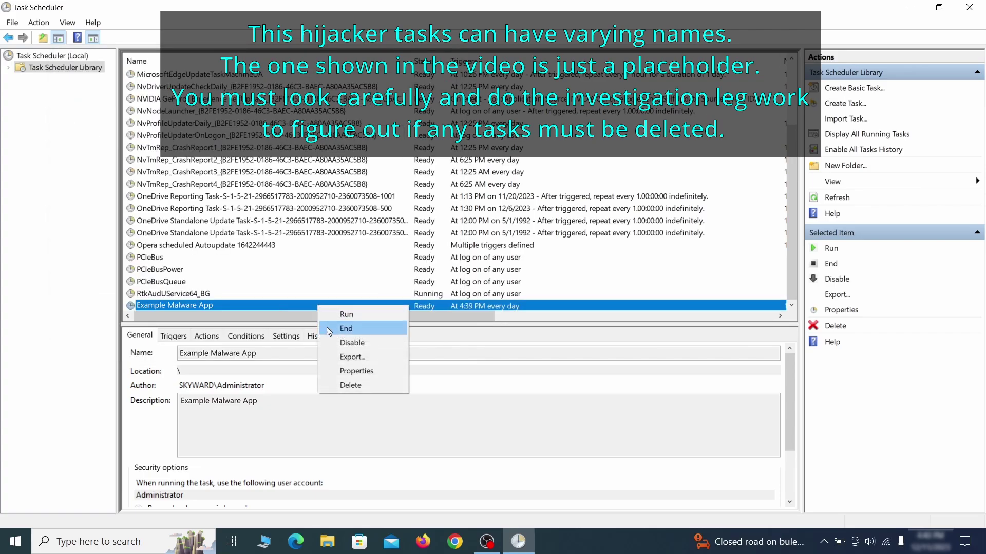
pyautogui.click(350, 385)
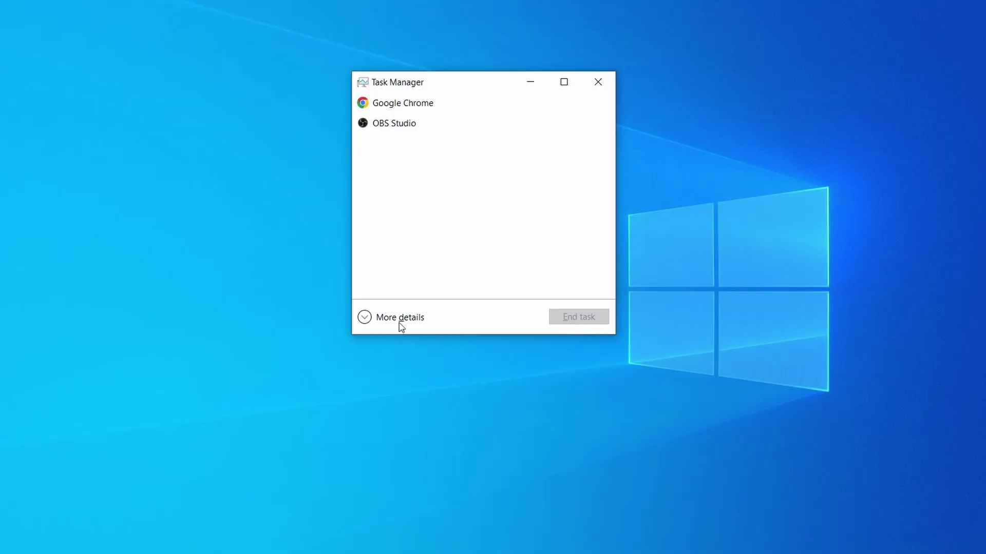
# Sort processes by memory, open Example Malware Process's file location, and delete its three files.
pyautogui.click(365, 318)
pyautogui.click(485, 115)
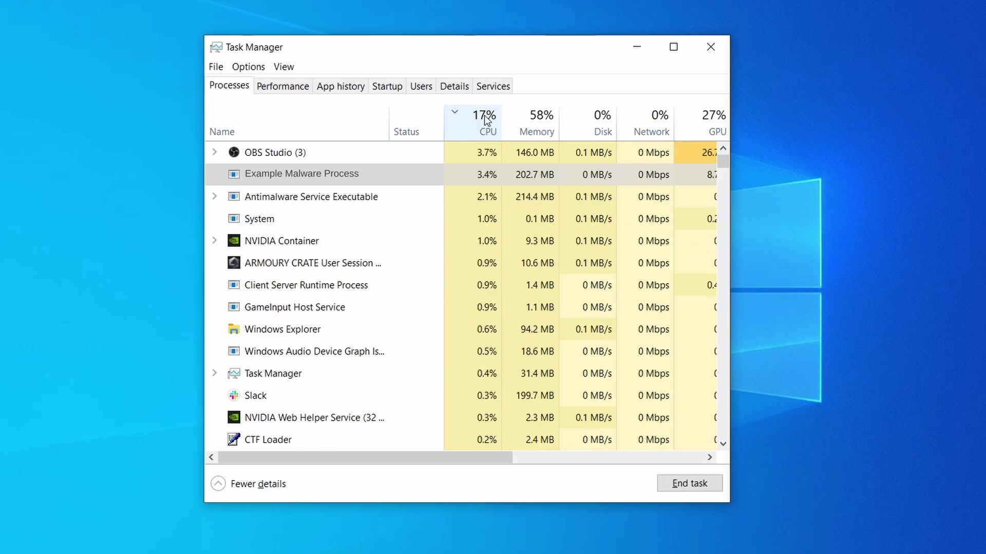
pyautogui.click(536, 121)
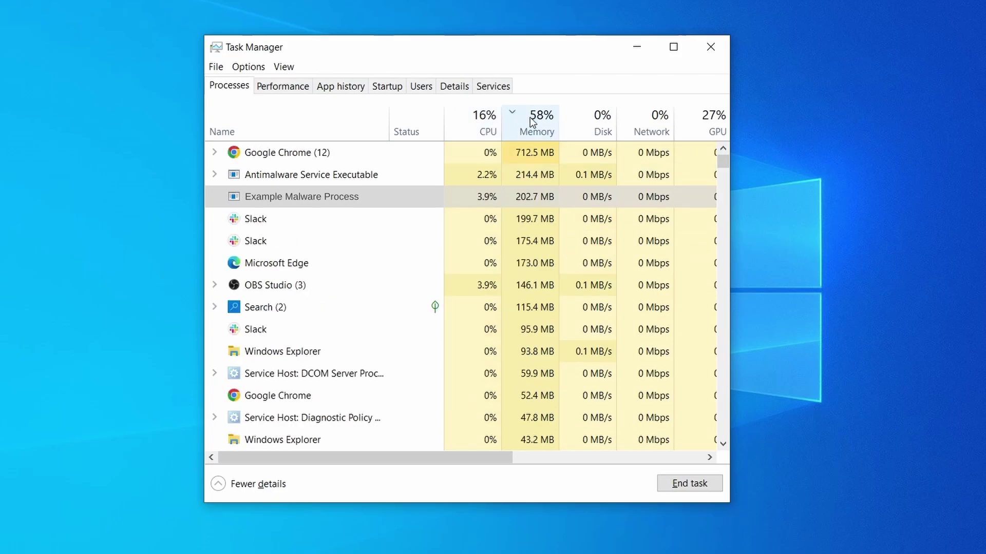
pyautogui.rightClick(470, 196)
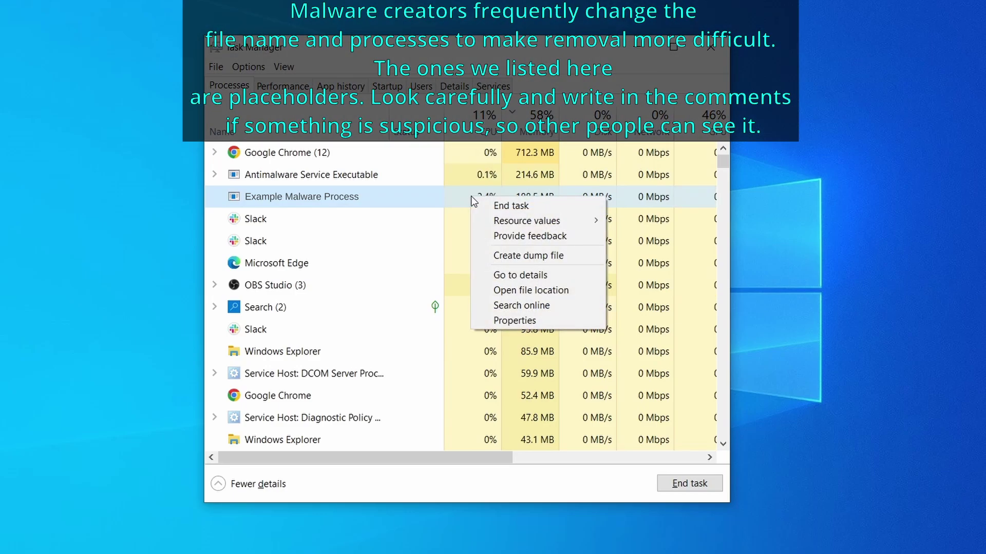
pyautogui.click(533, 292)
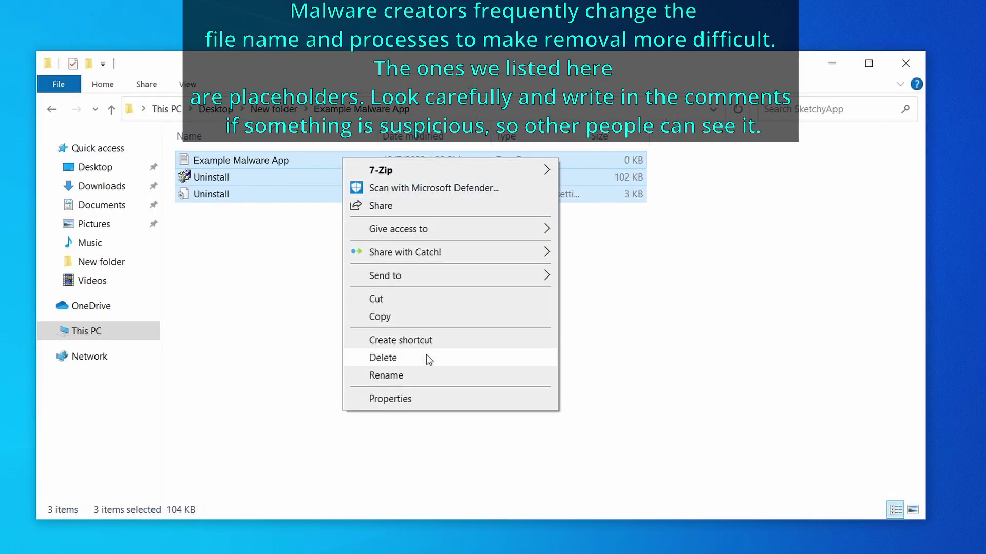
pyautogui.click(426, 357)
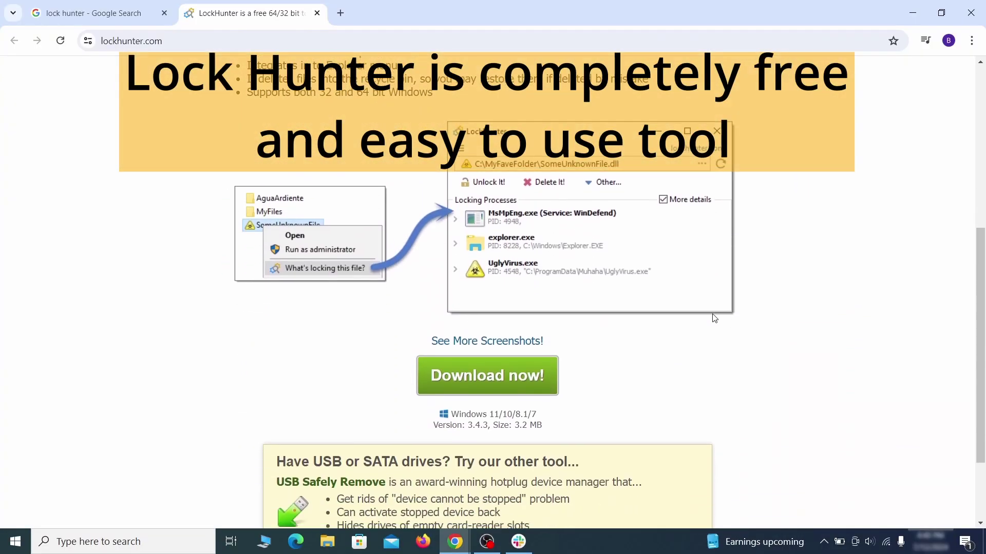
# Install LockHunter and force-delete the locked EXAMPLE_MALWARE_FOLDER with Delete It!
pyautogui.scroll(-1, 714, 318)
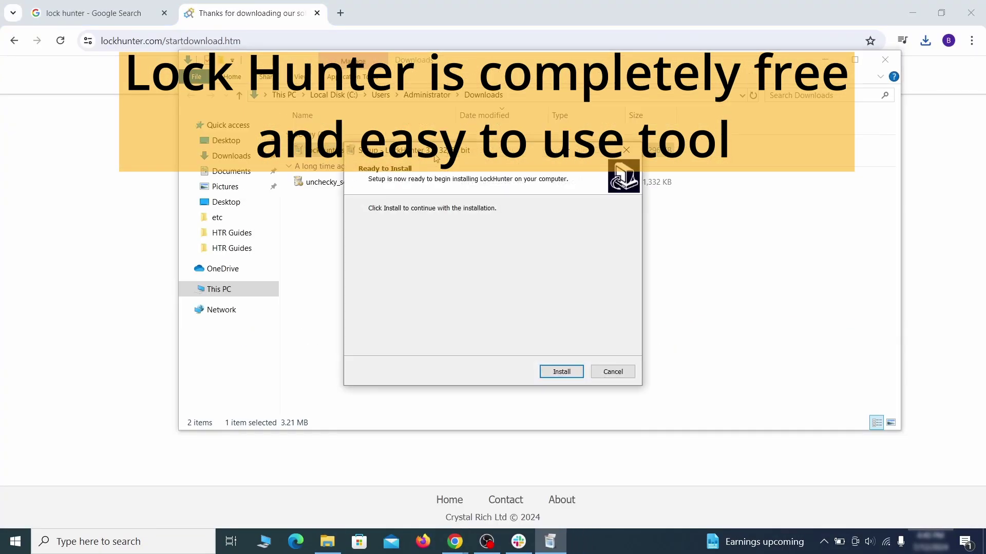
pyautogui.click(561, 372)
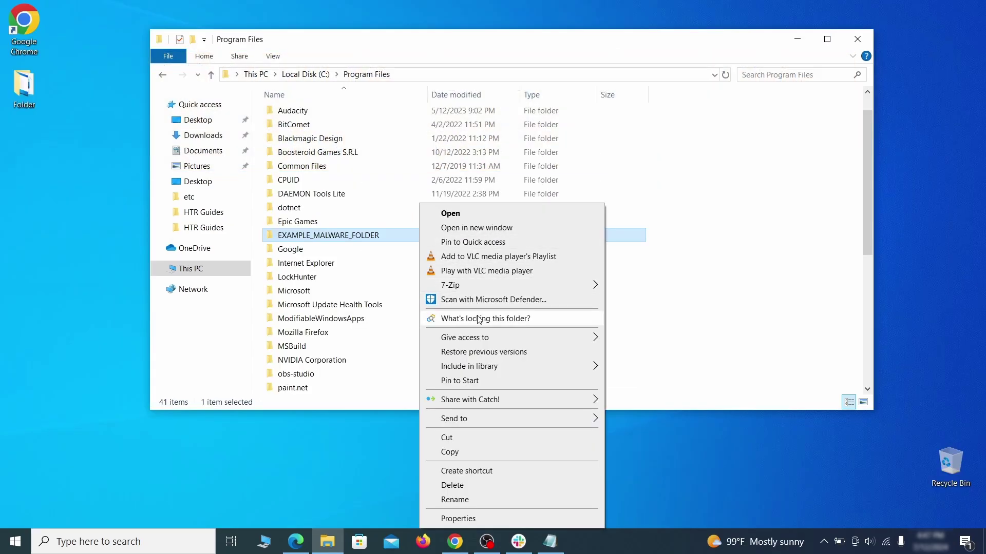
pyautogui.click(479, 319)
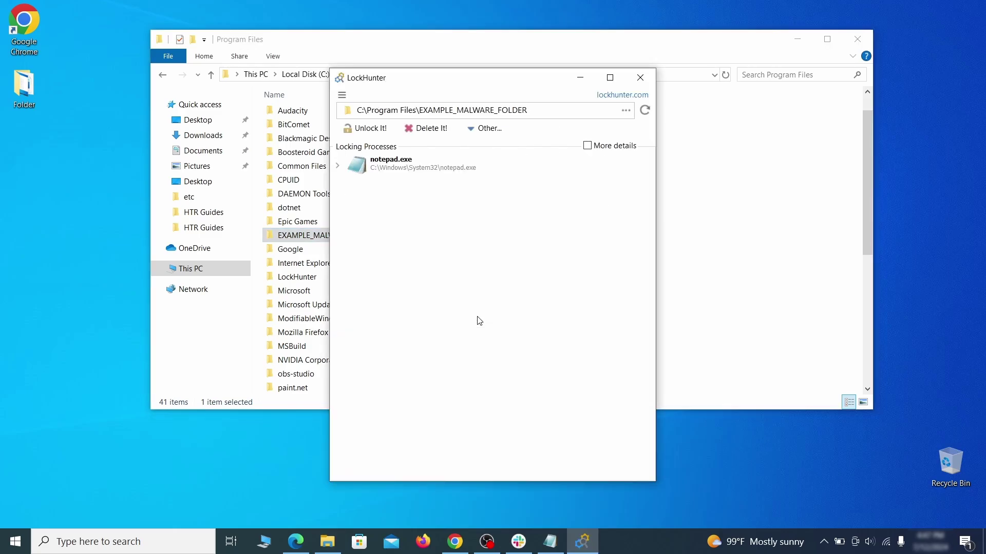
pyautogui.click(439, 130)
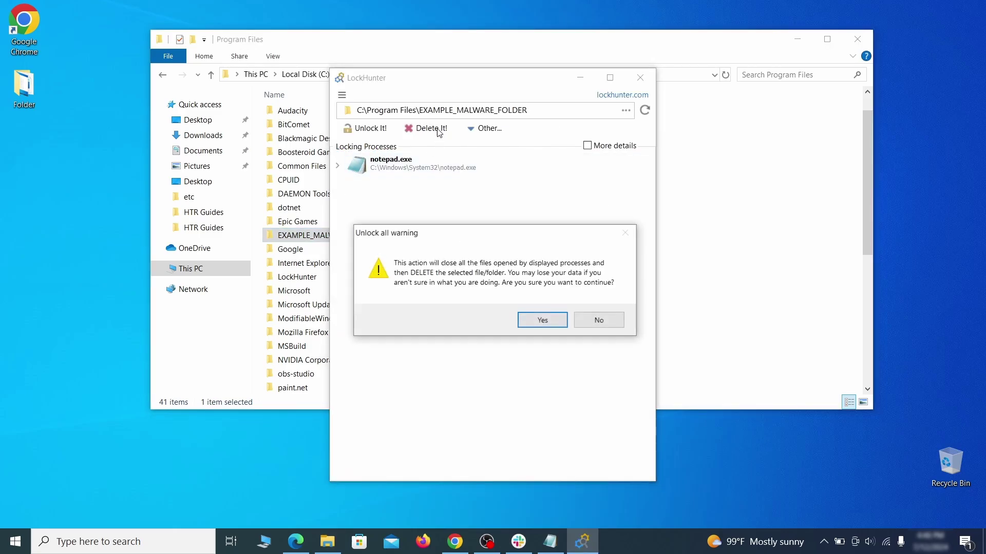
pyautogui.click(542, 323)
pyautogui.click(640, 78)
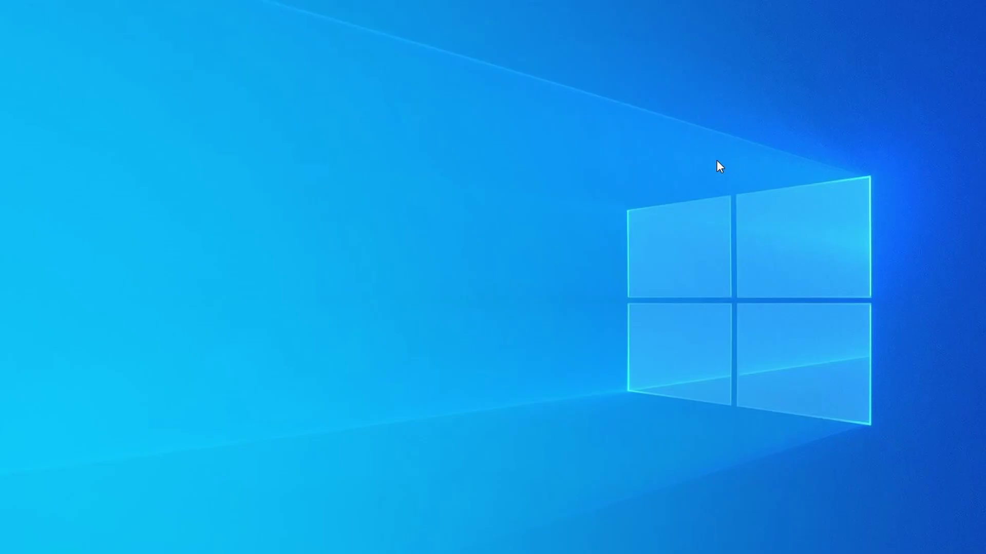
# Open Task Manager and sort the running processes by memory use.
pyautogui.hotkey('ctrl', 'shift', 'Escape')
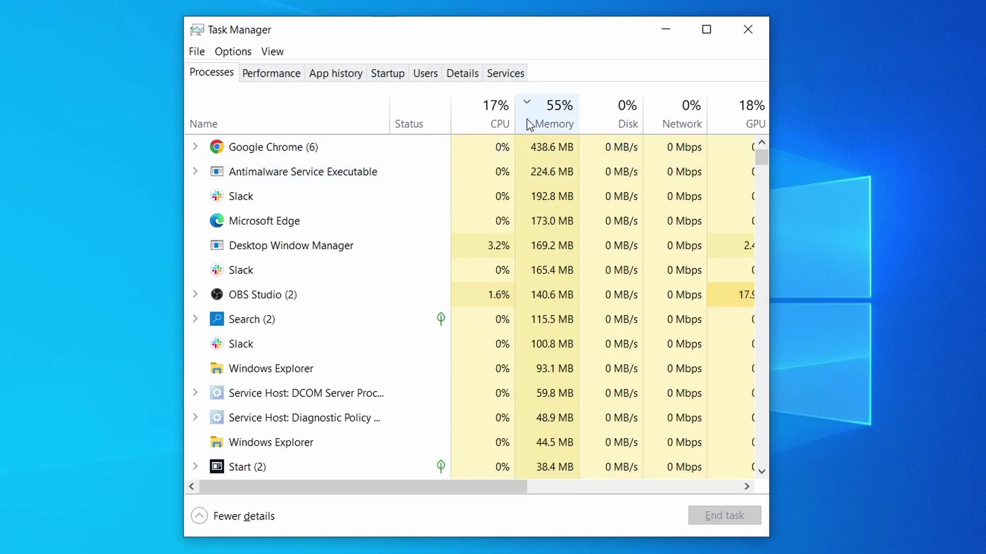
pyautogui.click(480, 121)
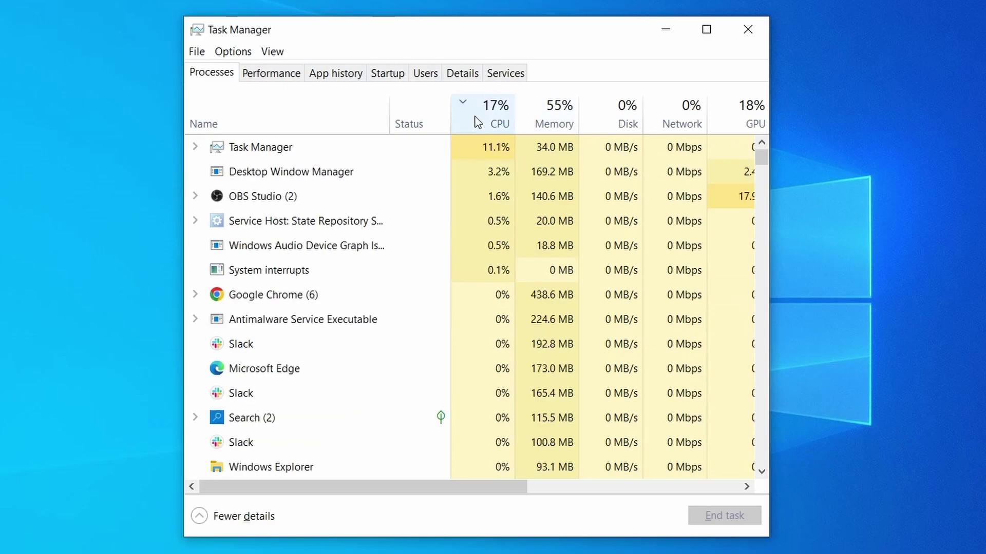
pyautogui.click(559, 110)
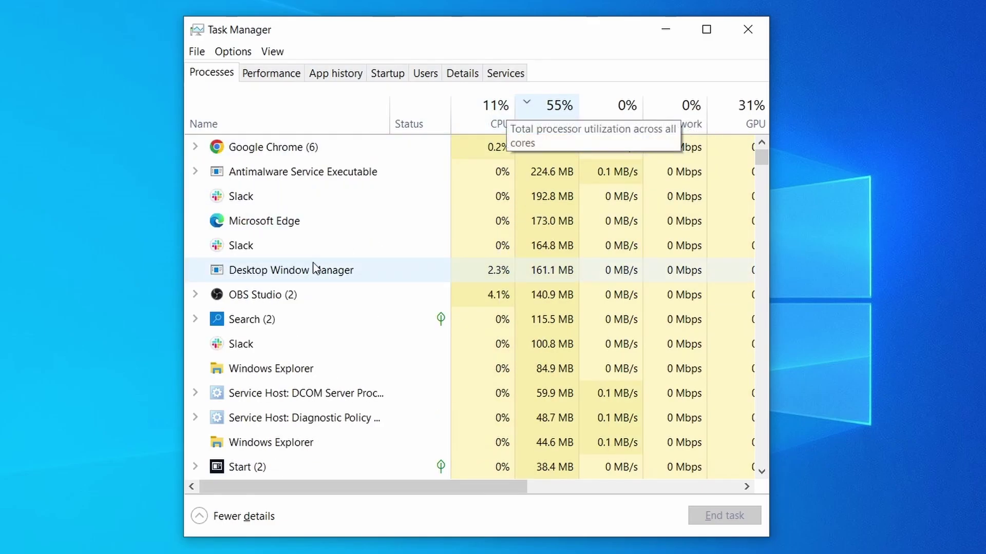
pyautogui.scroll(-2, 427, 345)
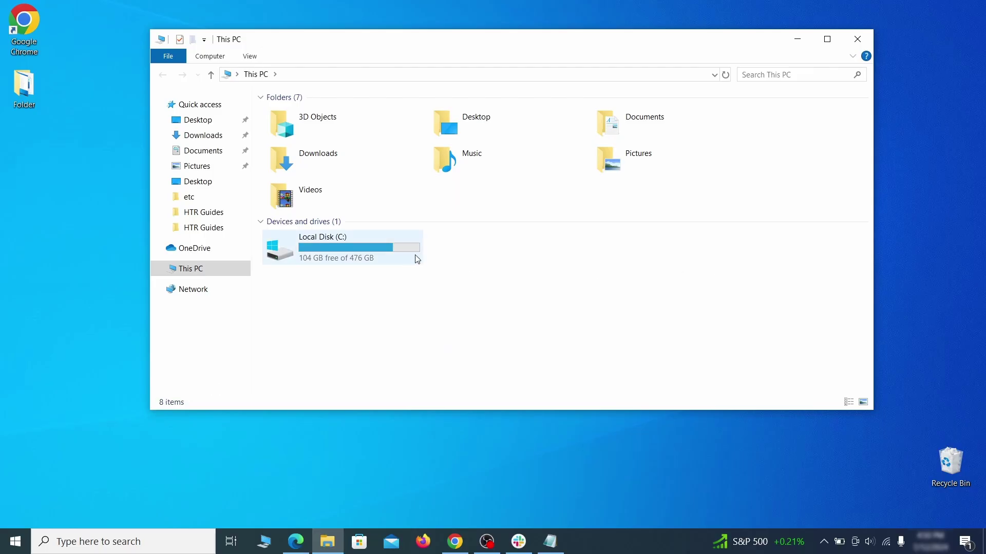
# Browse File Explorer to C:\Users\<you>\AppData\Roaming.
pyautogui.doubleClick(411, 255)
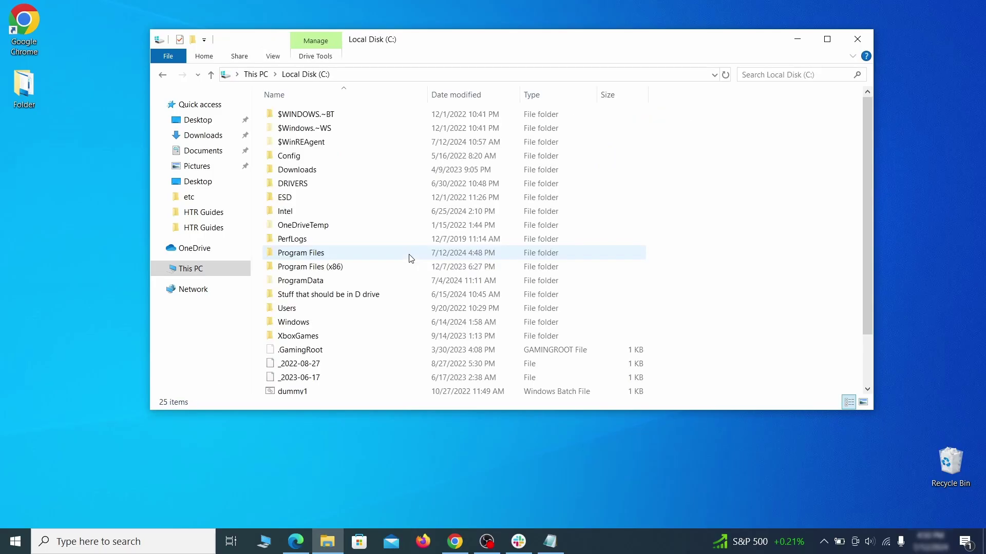
pyautogui.doubleClick(314, 309)
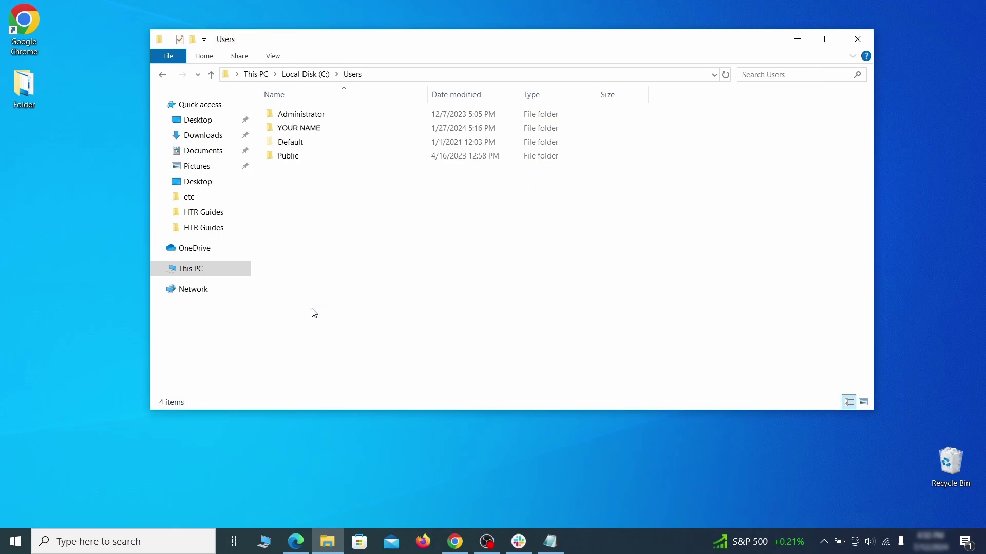
pyautogui.doubleClick(413, 130)
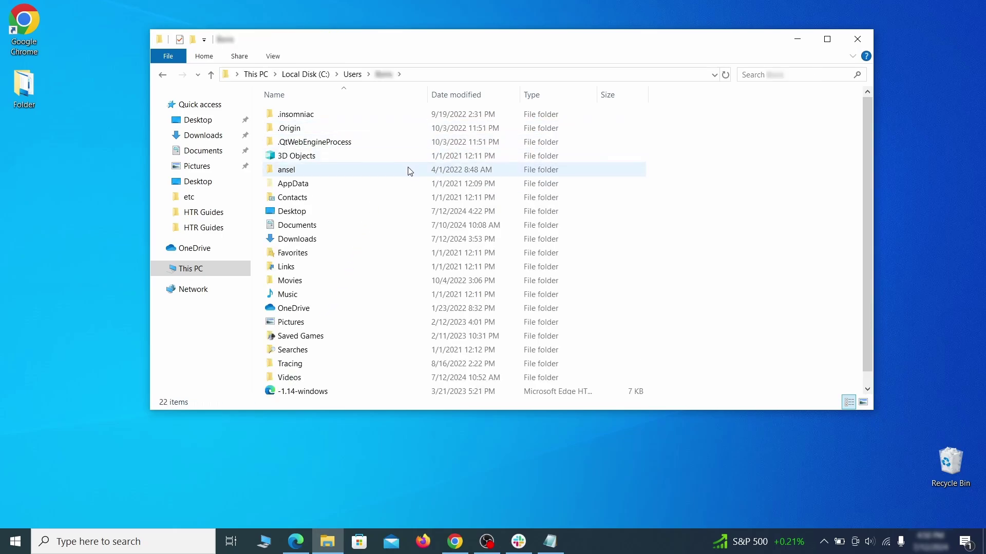
pyautogui.doubleClick(407, 184)
pyautogui.doubleClick(405, 143)
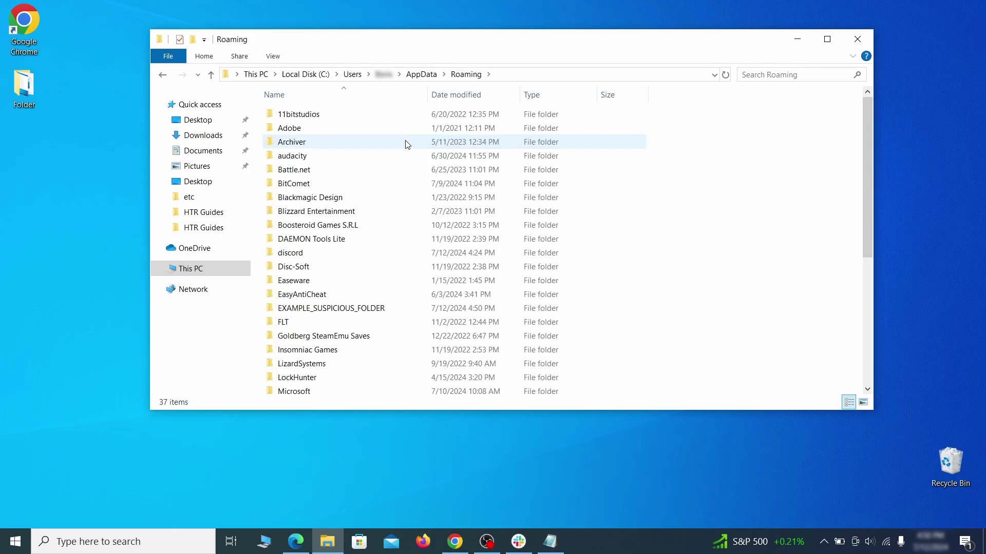
pyautogui.scroll(-1, 395, 184)
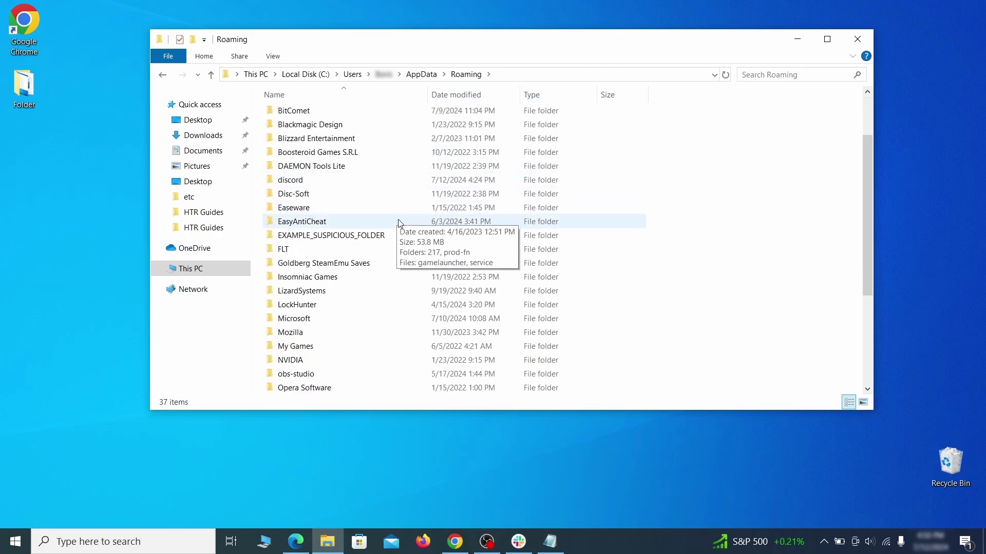
# Delete the in-use EXAMPLE_SUSPICIOUS_FOLDER, forcing it through LockHunter's Delete It!
pyautogui.click(405, 237)
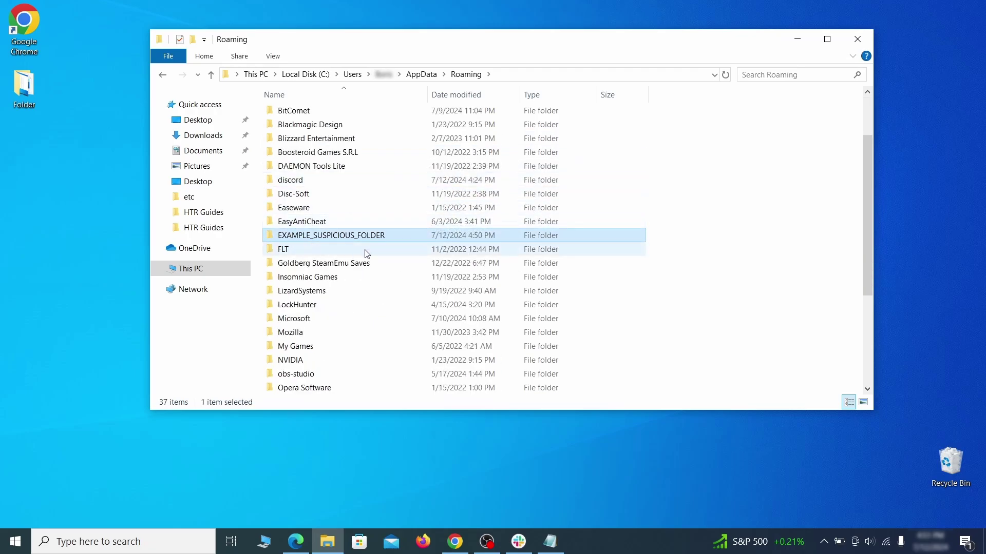
pyautogui.rightClick(440, 238)
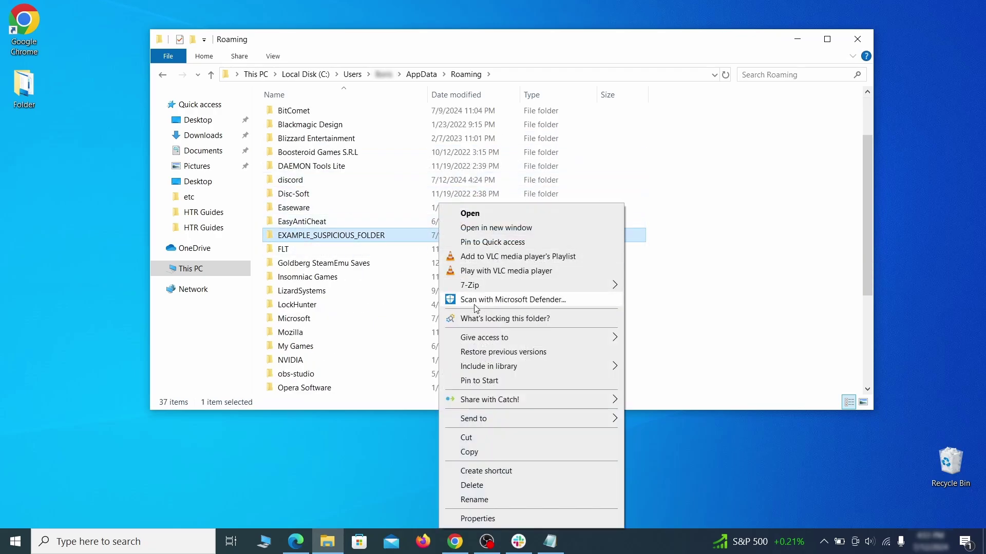
pyautogui.click(486, 486)
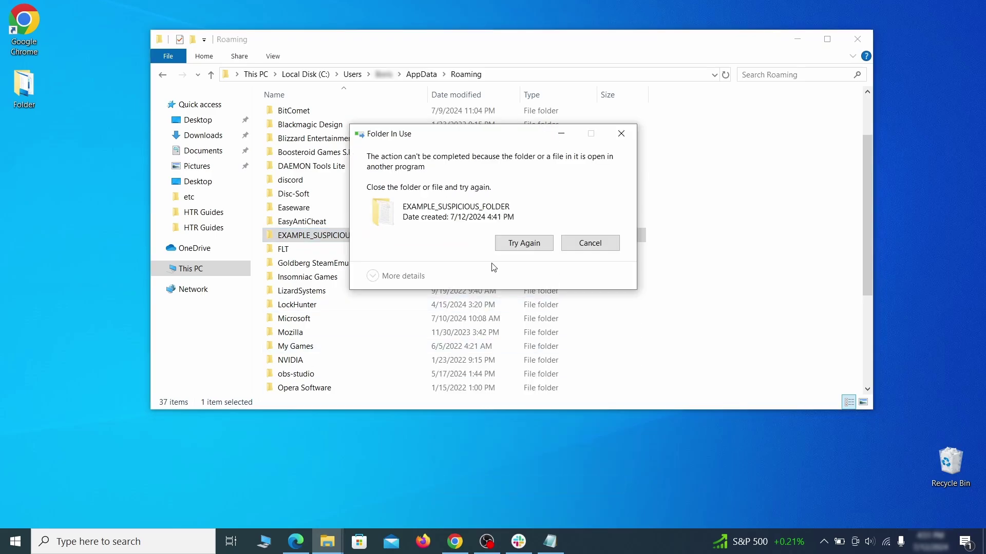
pyautogui.click(590, 243)
pyautogui.rightClick(417, 235)
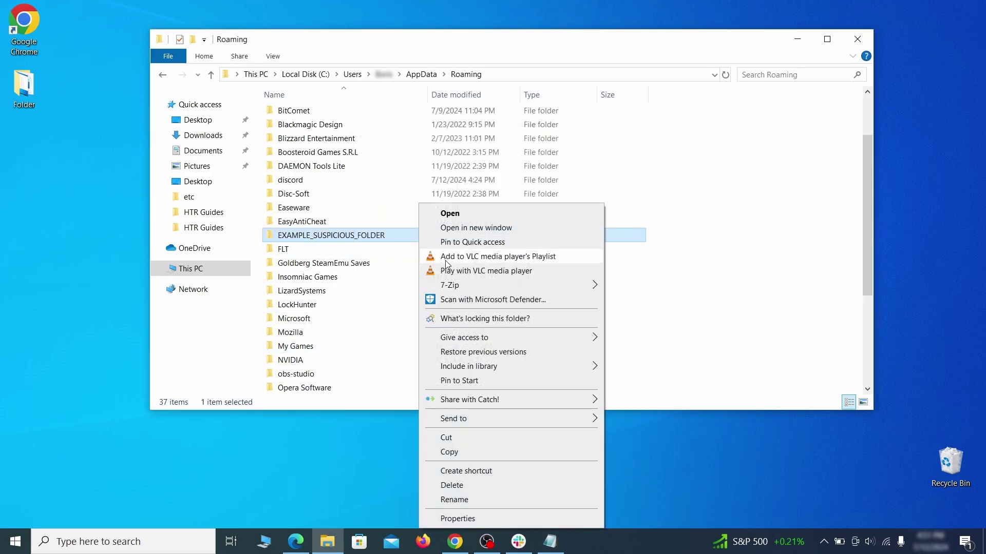
pyautogui.click(441, 316)
pyautogui.click(445, 133)
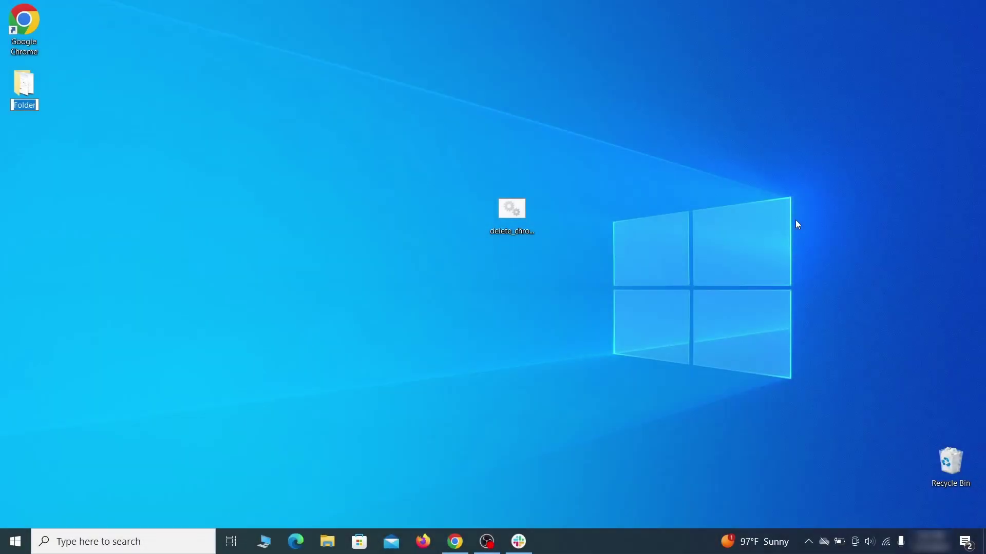
# Open Edit group policy and remove the chrome template from Computer Configuration's Administrative Templates.
pyautogui.press('super')
pyautogui.write('edit')
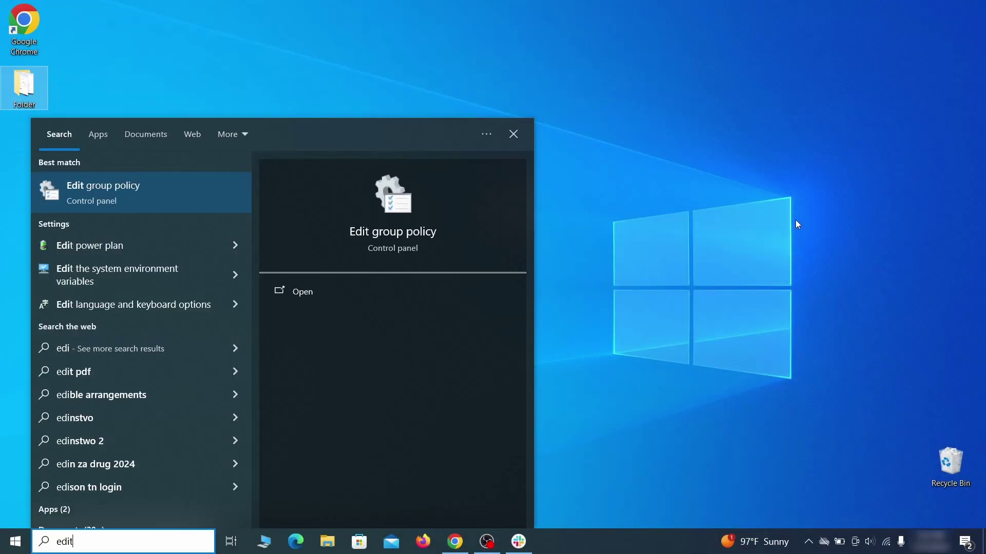
pyautogui.write(' group policy')
pyautogui.click(133, 194)
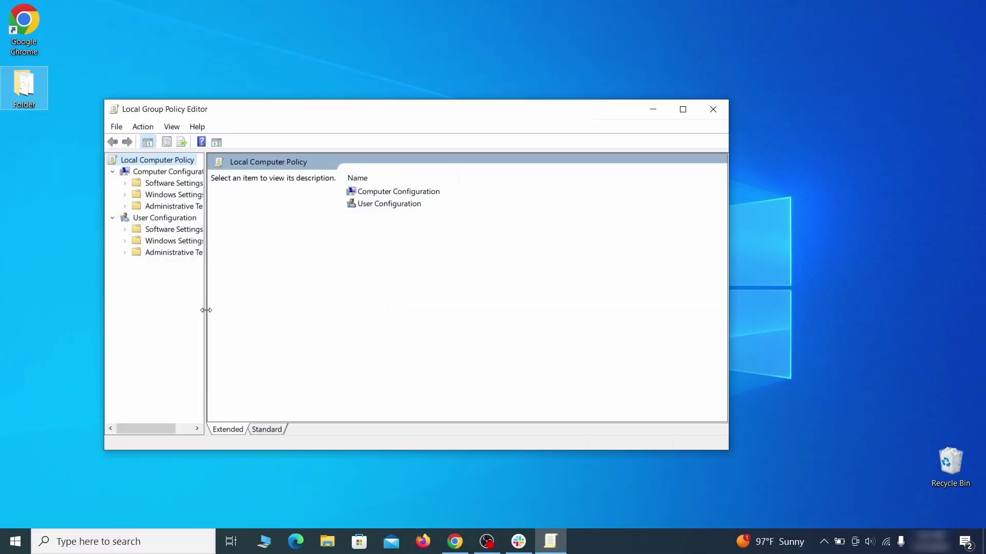
pyautogui.click(163, 173)
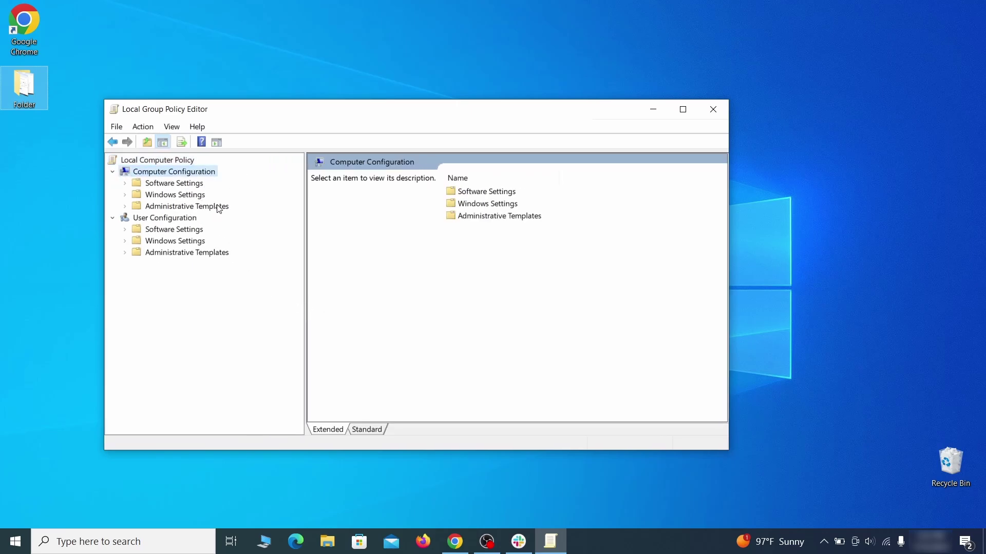
pyautogui.click(219, 208)
pyautogui.rightClick(219, 206)
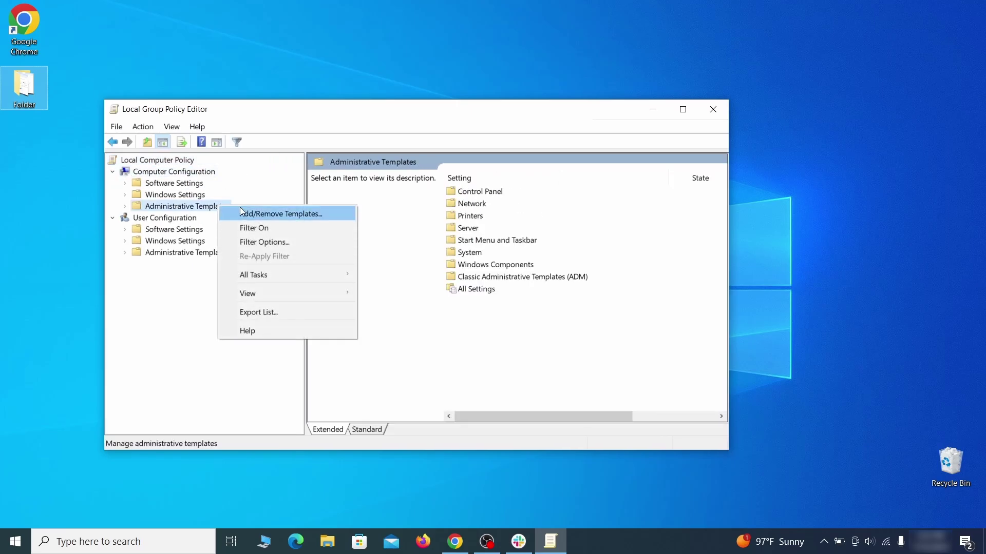
pyautogui.click(316, 215)
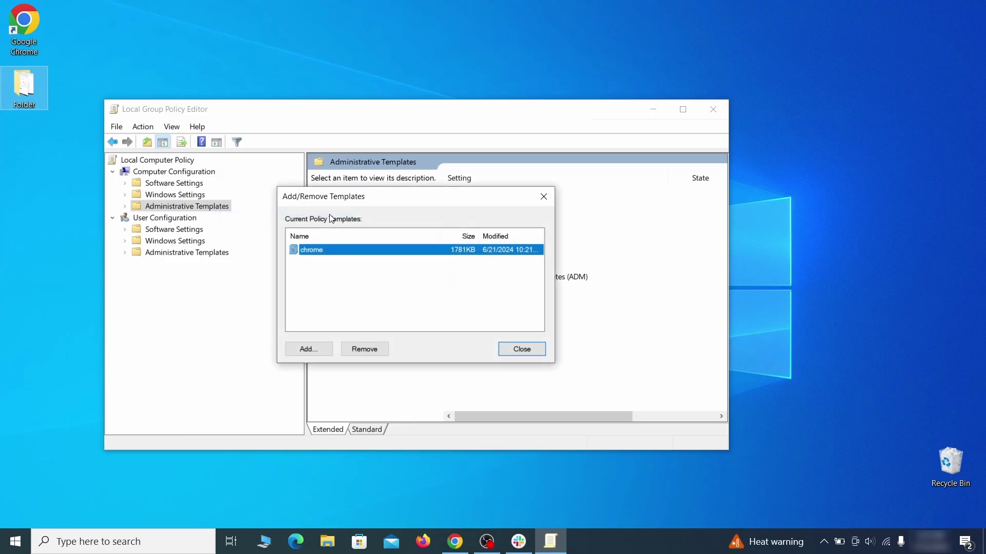
pyautogui.click(374, 350)
pyautogui.click(531, 345)
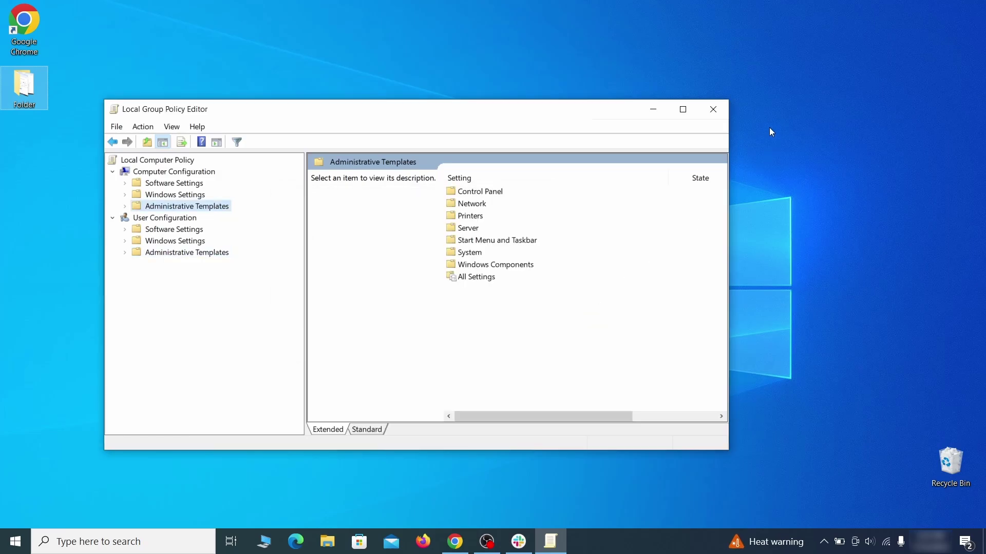
# Close the group policy editor and restart the computer.
pyautogui.click(713, 108)
pyautogui.click(16, 541)
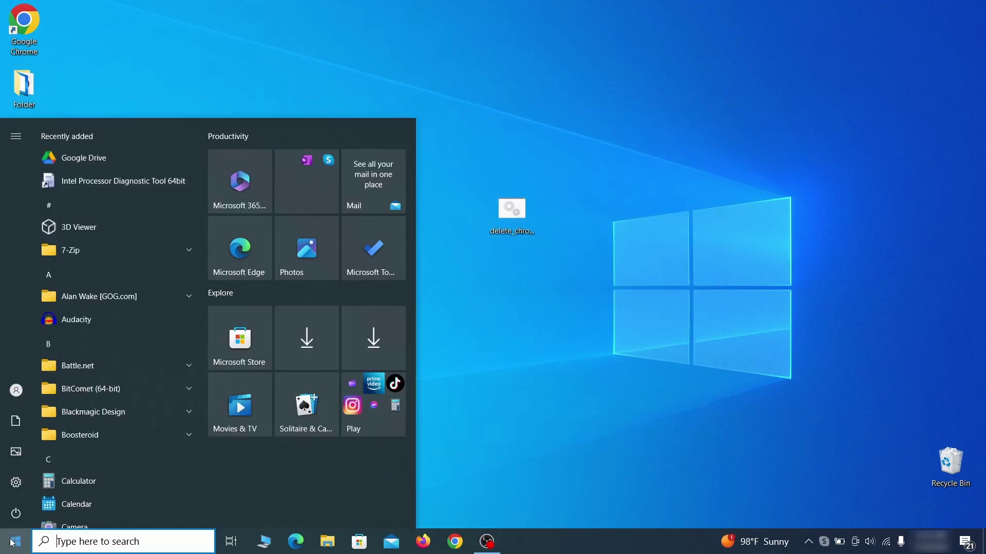
pyautogui.click(17, 502)
pyautogui.click(87, 481)
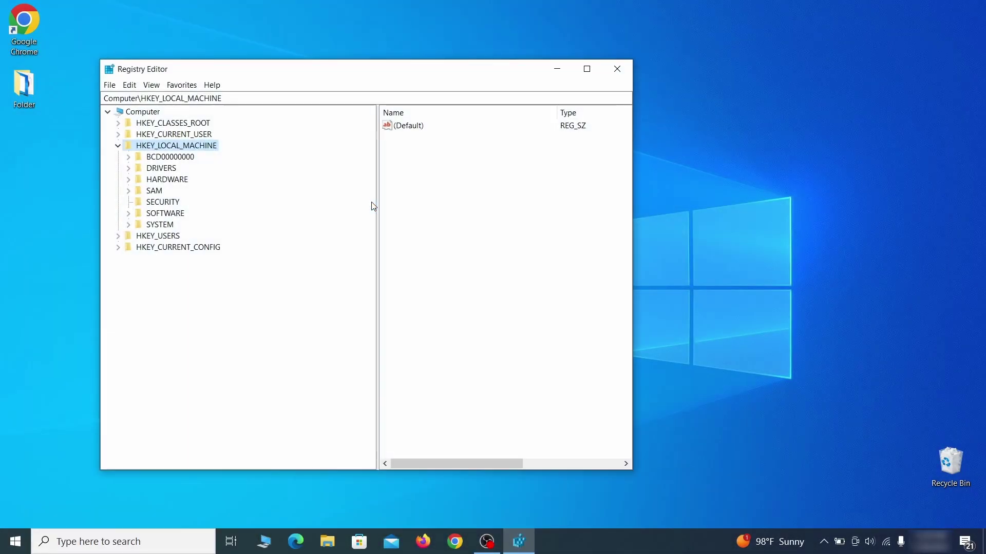
# Expand BCD00000000\Objects\{b2721d73…}\Elements and cancel deleting the 12000004 key.
pyautogui.click(129, 157)
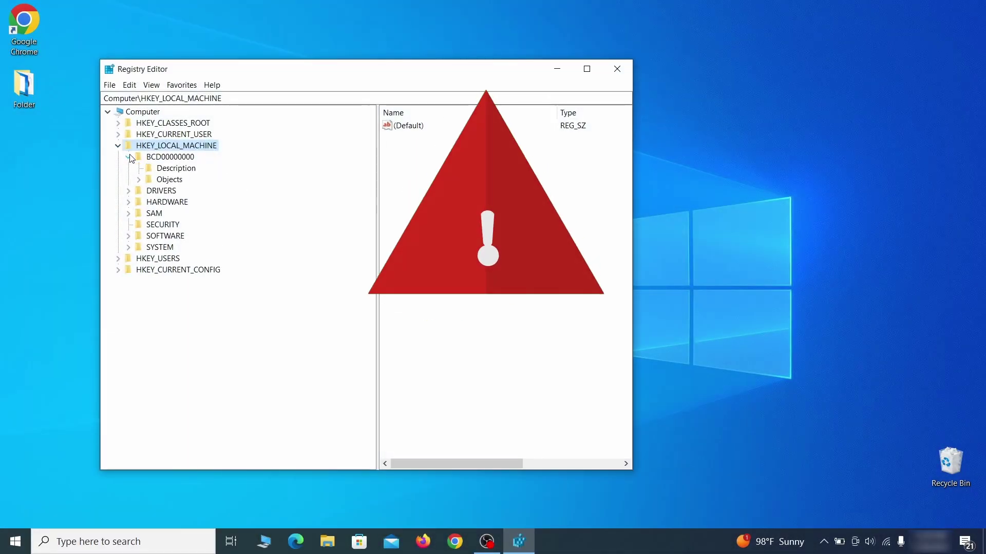
pyautogui.click(139, 179)
pyautogui.click(149, 292)
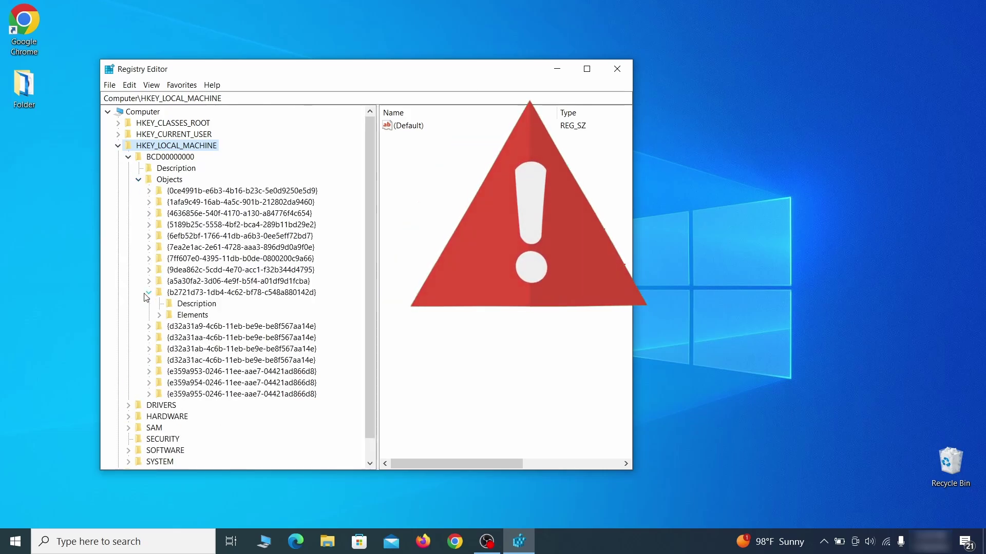
pyautogui.click(159, 315)
pyautogui.click(207, 349)
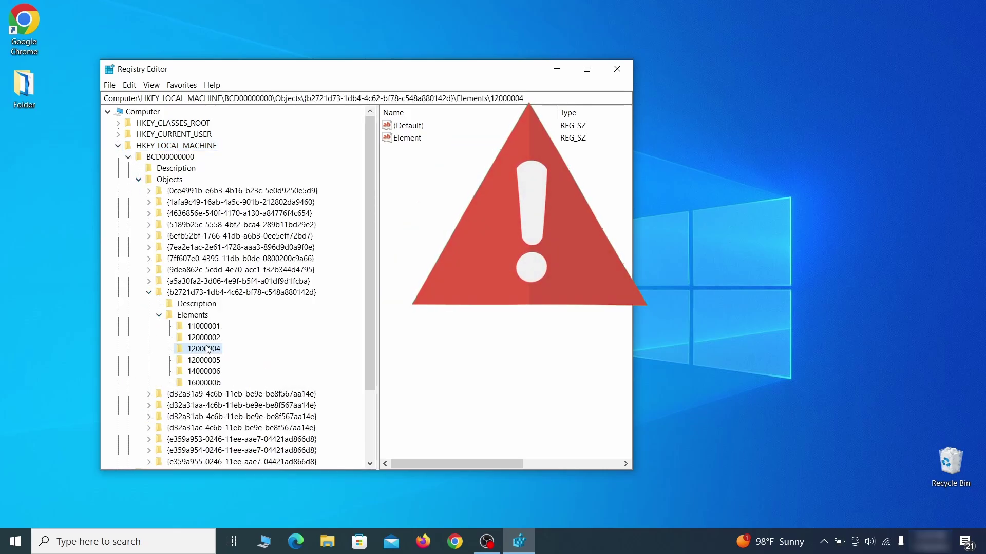
pyautogui.rightClick(206, 349)
pyautogui.click(254, 393)
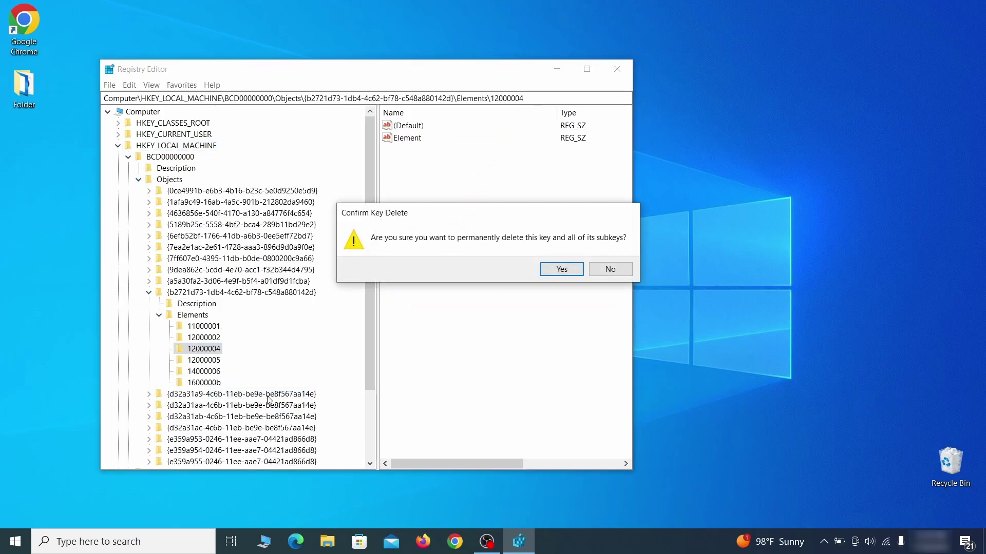
pyautogui.click(621, 273)
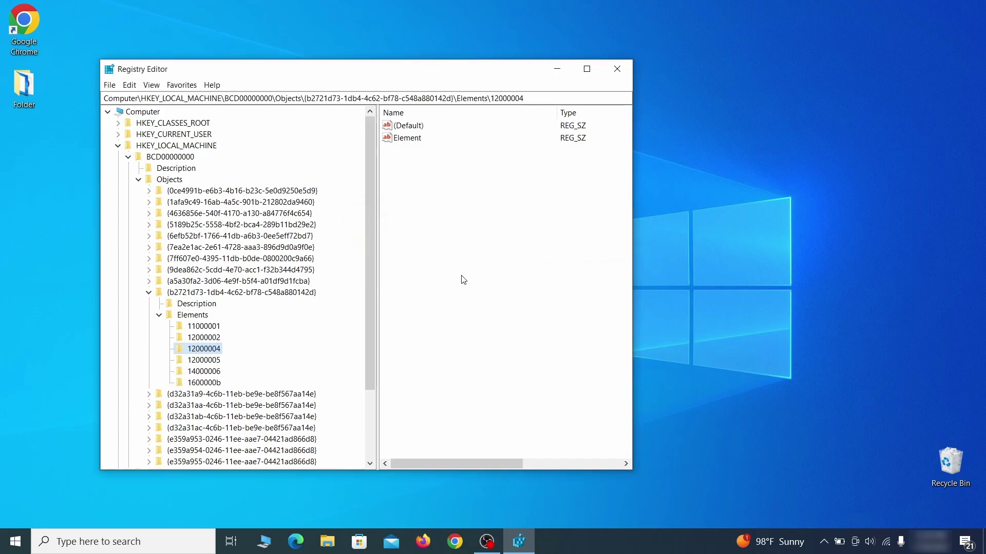
pyautogui.scroll(-3, 162, 393)
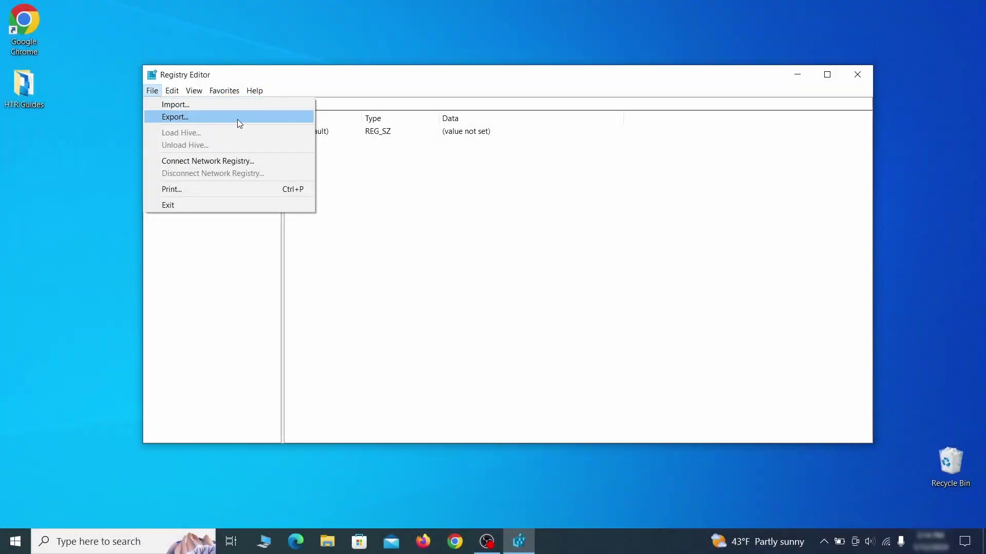
# Export a 'Registry Backup 1' file to the desktop, then select it for import.
pyautogui.click(238, 118)
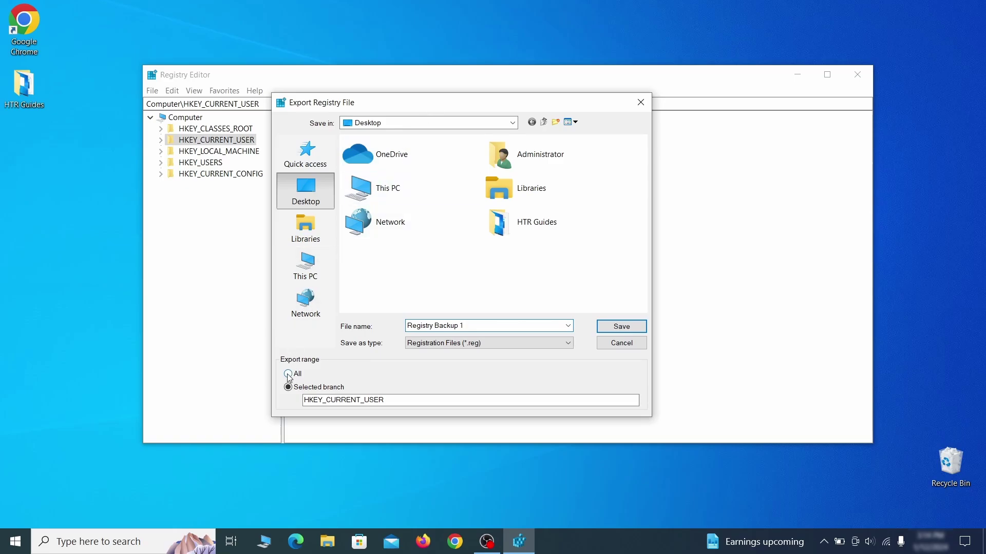
pyautogui.click(152, 90)
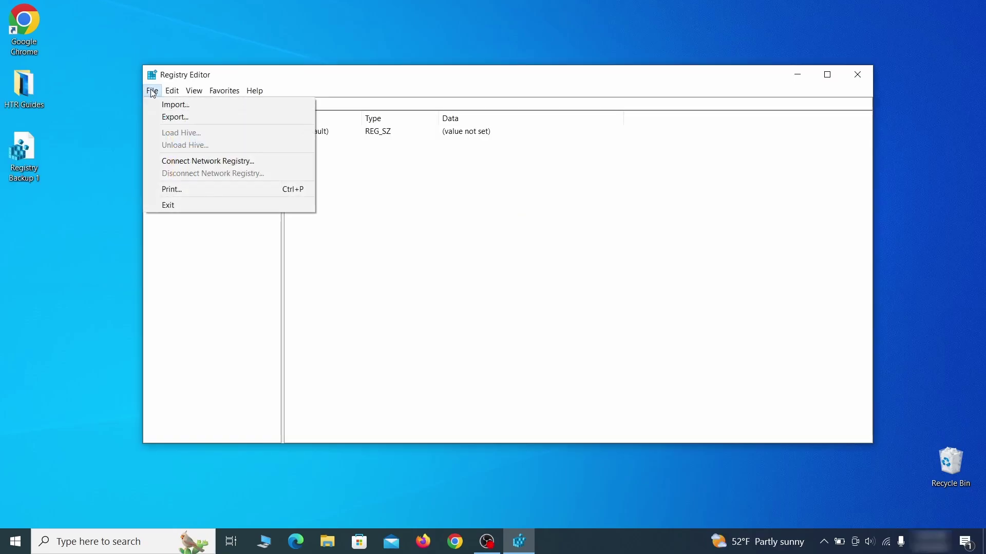
pyautogui.click(210, 106)
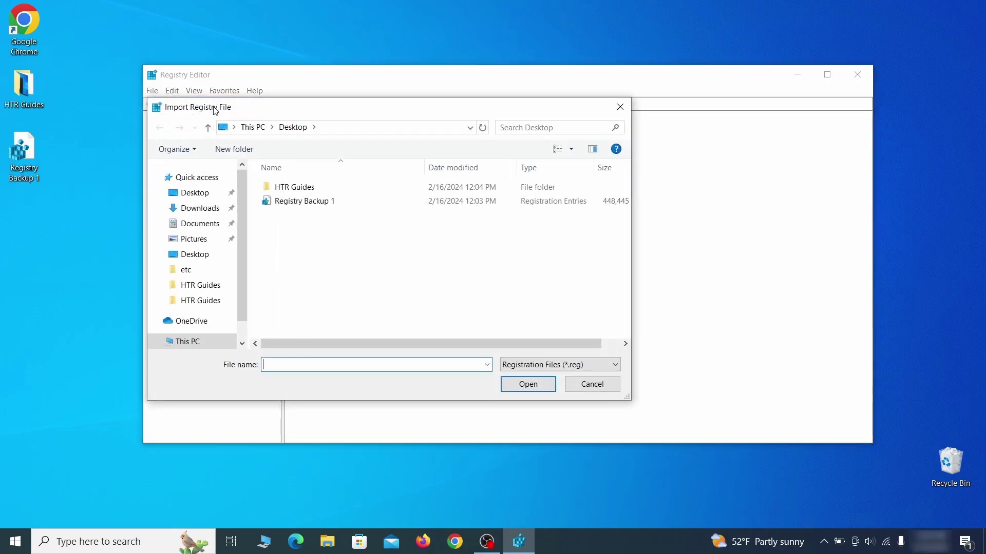
pyautogui.click(340, 204)
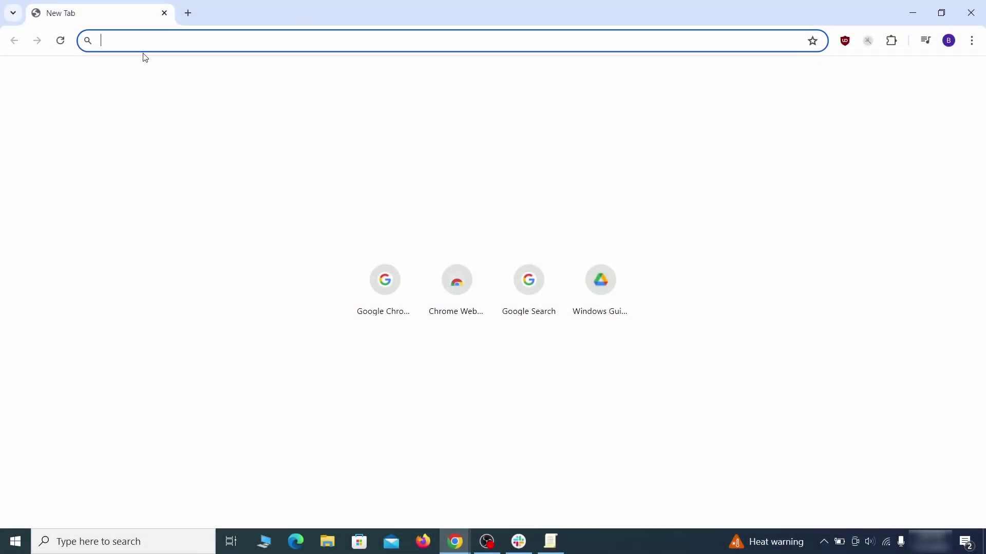
# Copy the hijacked HomepageLocation value from chrome://policy into the Notepad note.
pyautogui.write('coigh')
pyautogui.press('Return')
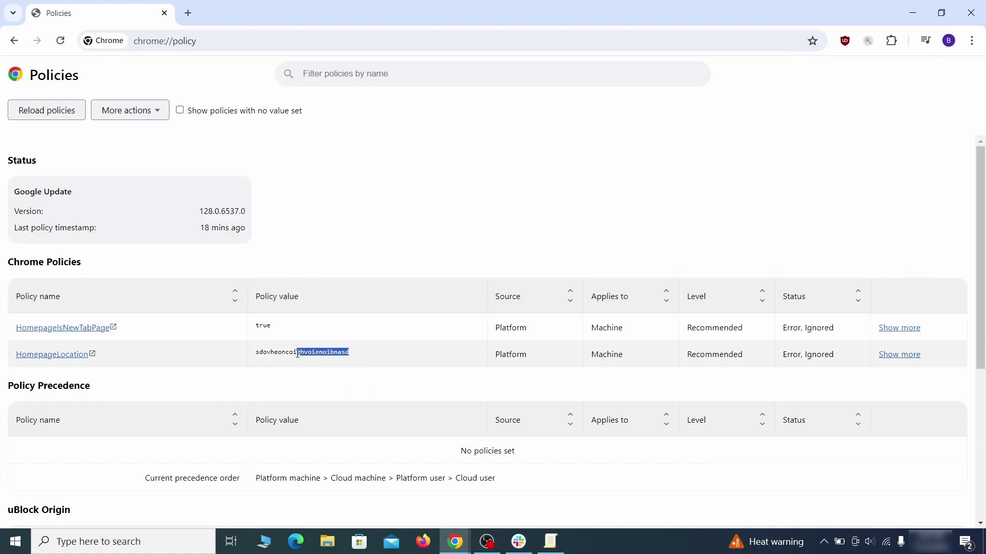
pyautogui.rightClick(277, 360)
pyautogui.click(300, 365)
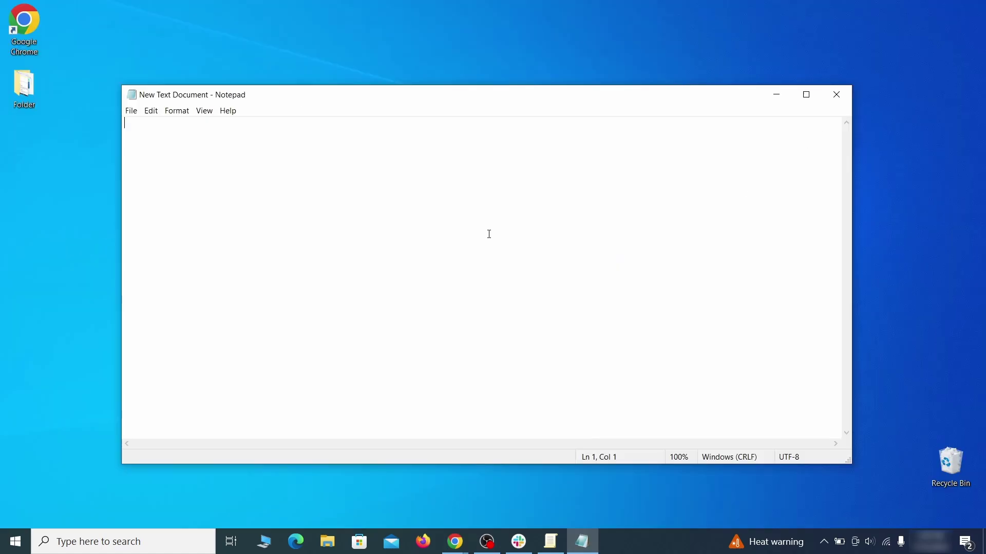
pyautogui.rightClick(490, 234)
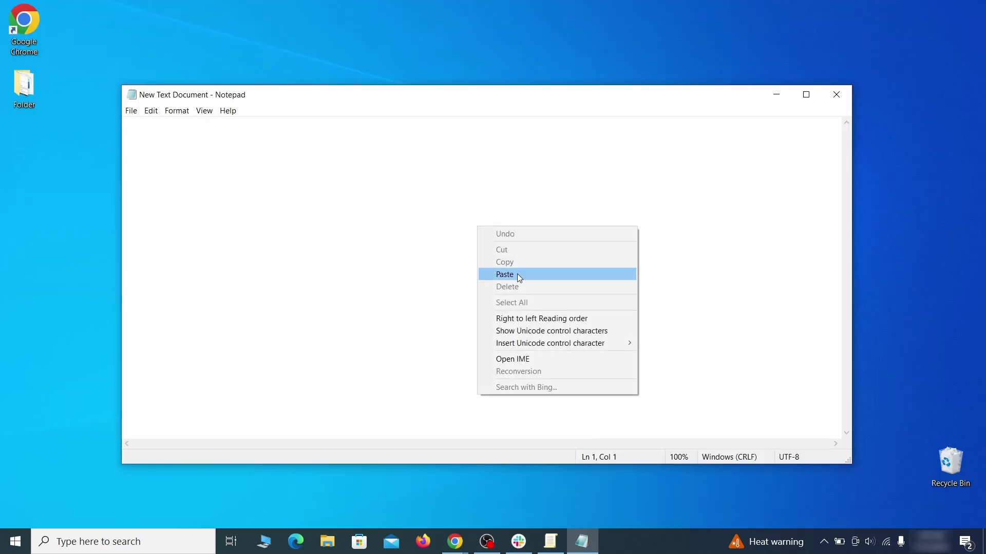
pyautogui.click(517, 273)
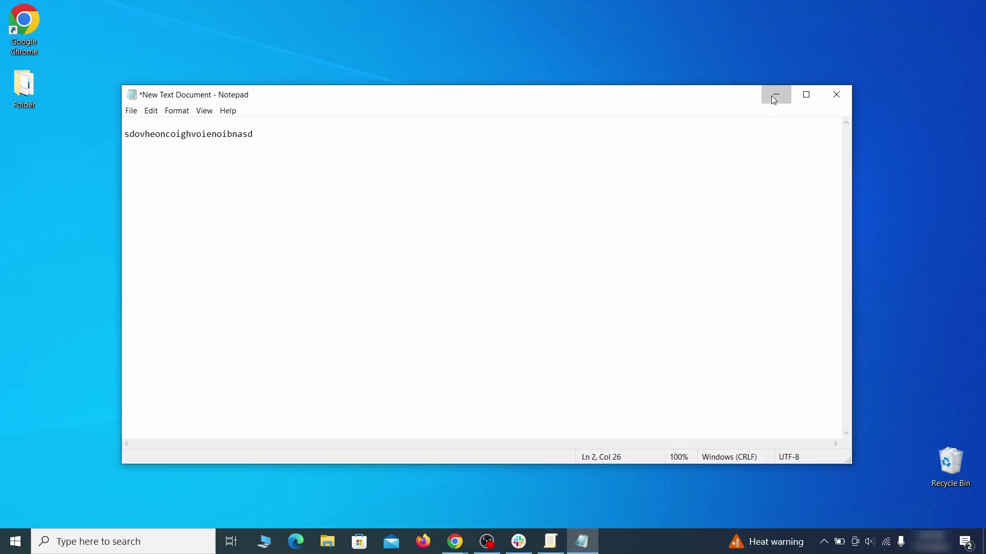
pyautogui.click(775, 97)
pyautogui.click(971, 41)
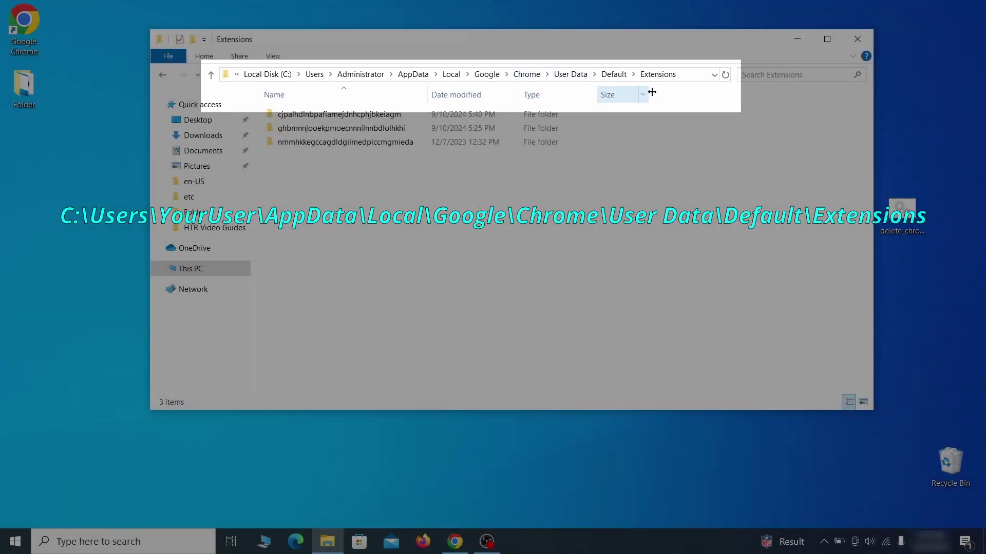
# Delete the three folders in Chrome's Default\Extensions folder and close Explorer.
pyautogui.moveTo(364, 163); pyautogui.dragTo(416, 124)
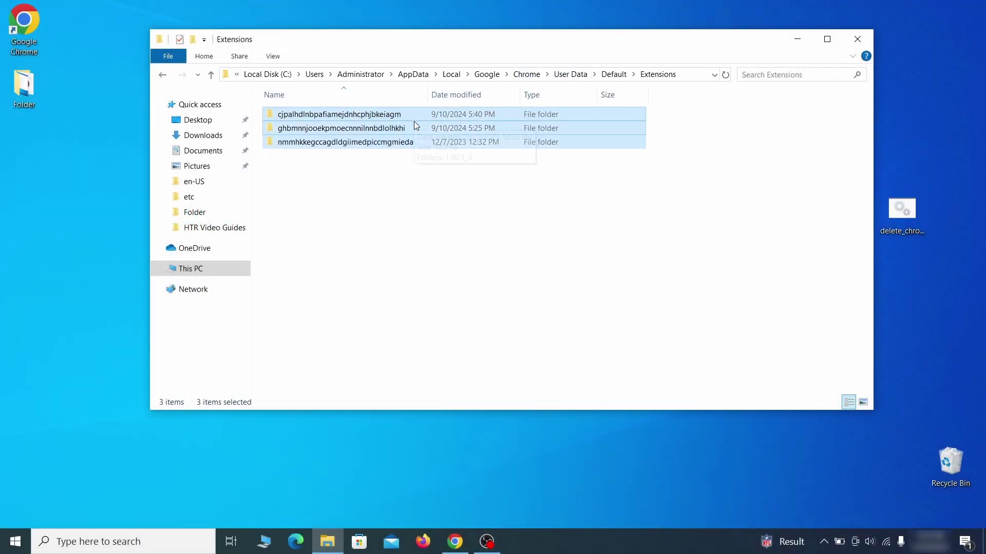
pyautogui.rightClick(415, 123)
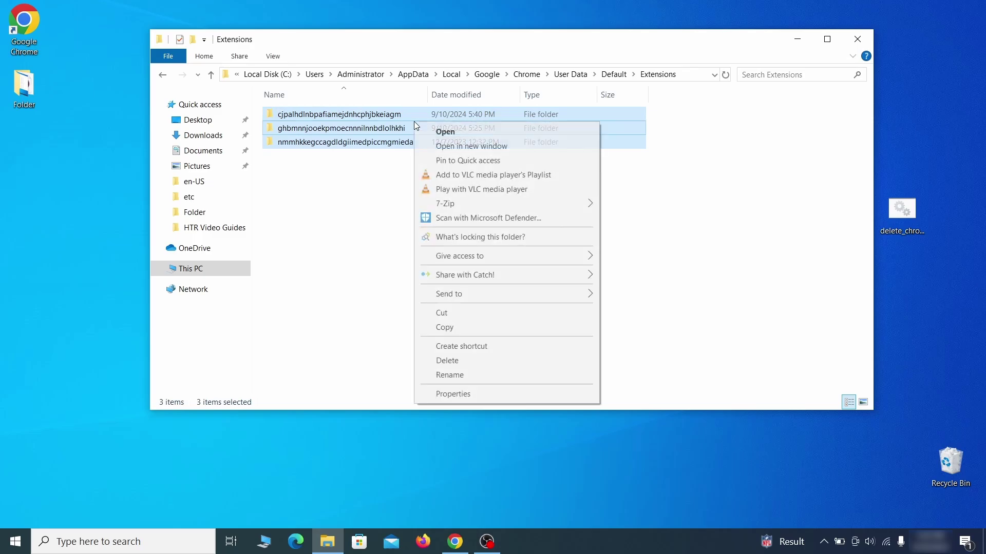
pyautogui.click(456, 361)
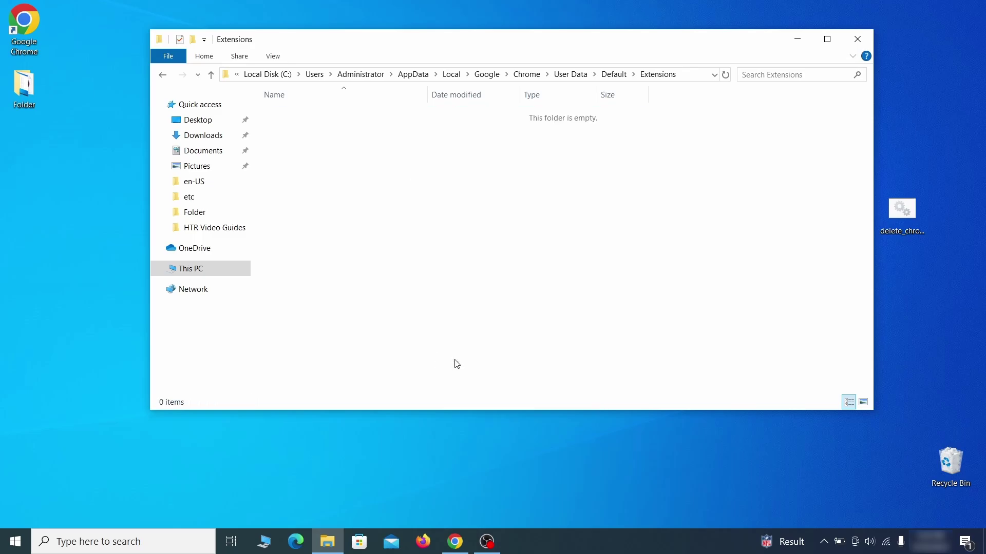
pyautogui.click(857, 38)
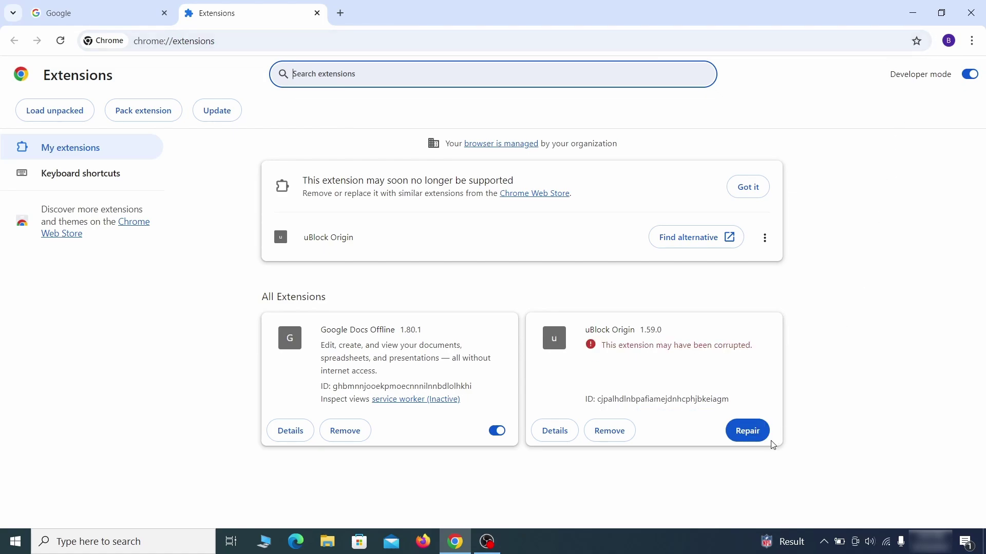
# Repair the corrupted uBlock Origin extension and turn on Developer mode.
pyautogui.click(753, 438)
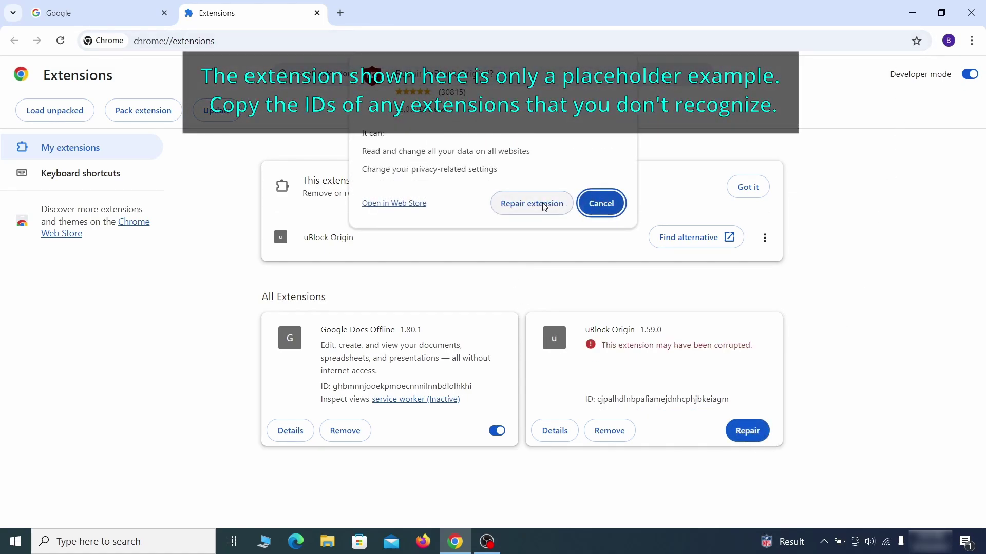
pyautogui.click(532, 204)
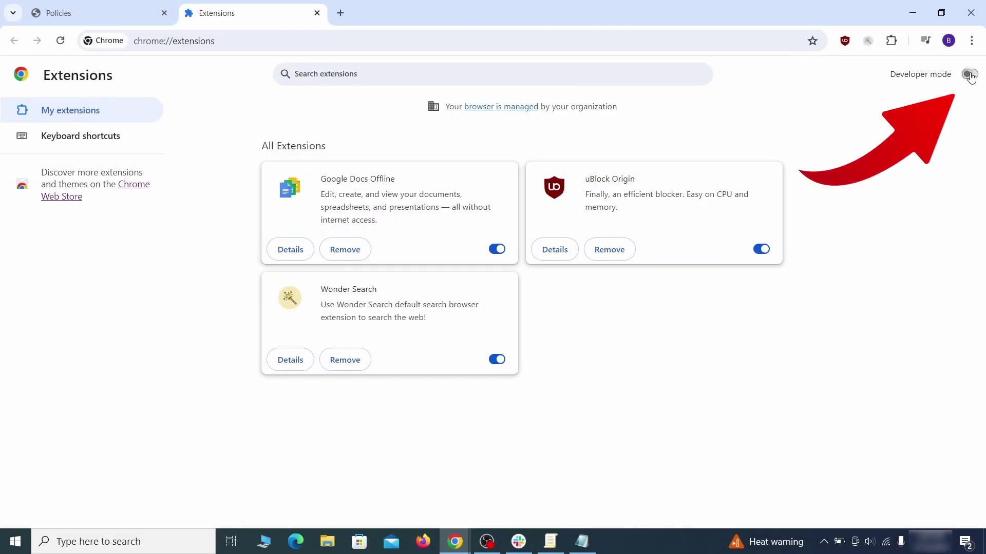
pyautogui.click(969, 75)
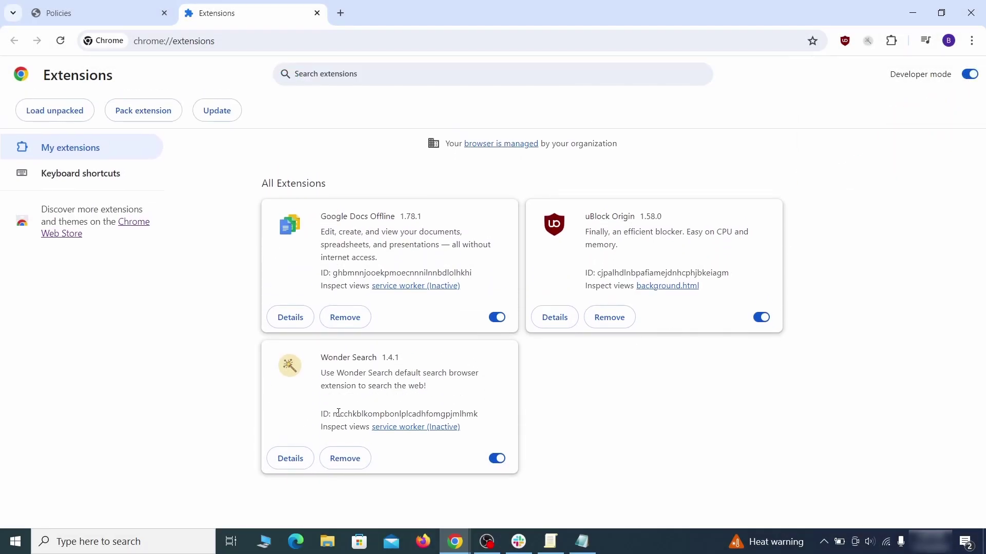
# Paste Wonder Search's extension ID as a second line in the Notepad note.
pyautogui.moveTo(335, 417); pyautogui.dragTo(467, 414)
pyautogui.rightClick(477, 414)
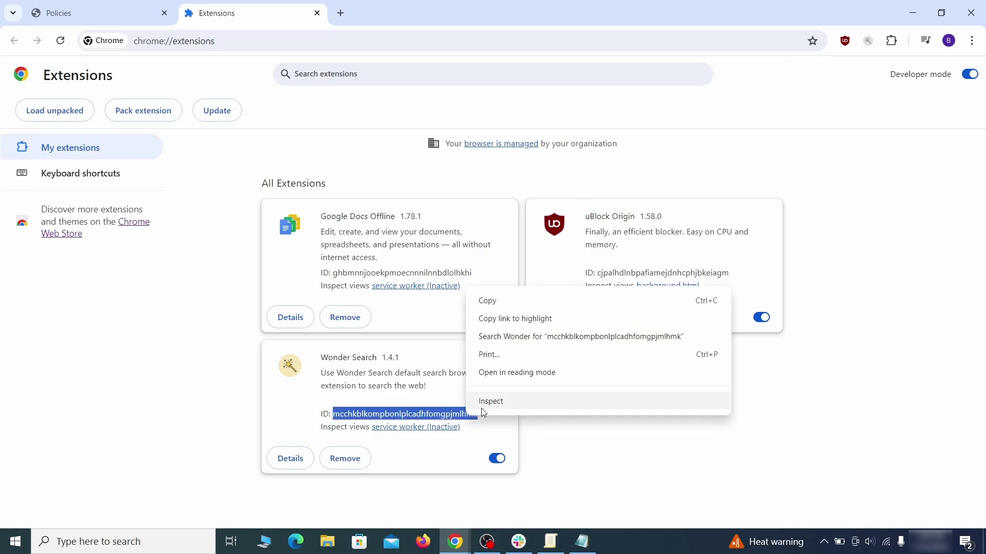
pyautogui.click(488, 303)
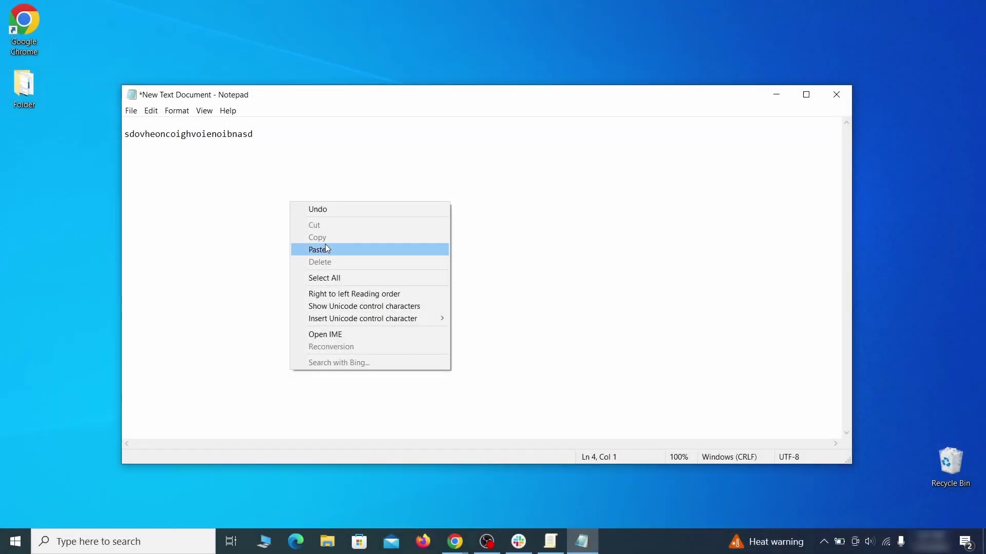
pyautogui.click(329, 249)
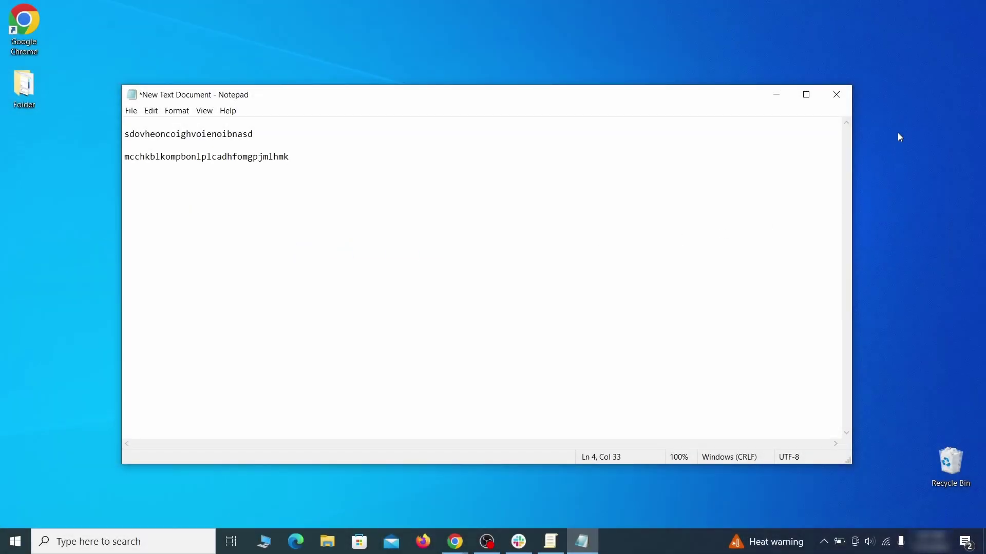
pyautogui.click(773, 99)
pyautogui.click(15, 543)
pyautogui.write('regedit')
# Run Registry Editor as administrator and search it for the copied homepage value.
pyautogui.rightClick(197, 195)
pyautogui.click(225, 211)
pyautogui.hotkey('ctrl', 'f')
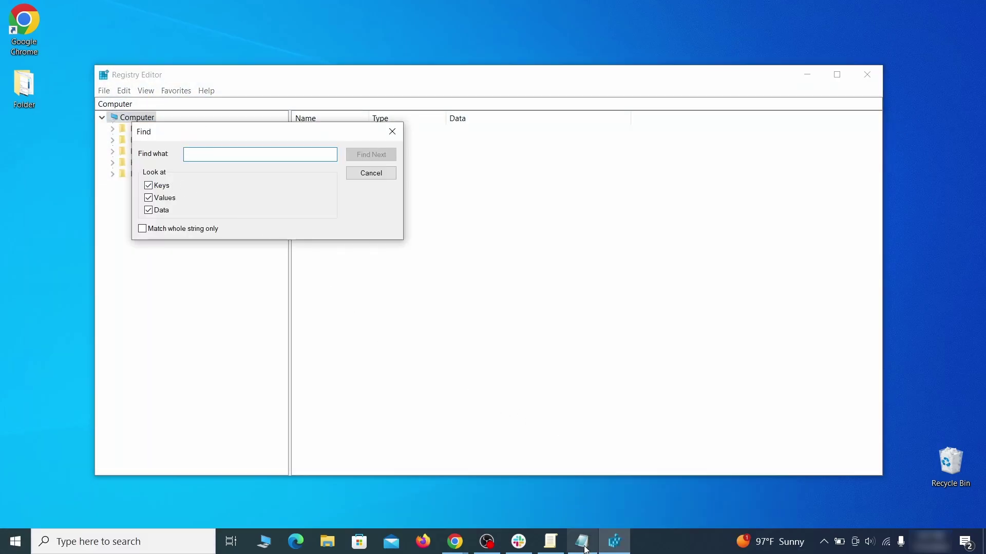
pyautogui.click(582, 543)
pyautogui.rightClick(221, 135)
pyautogui.click(249, 174)
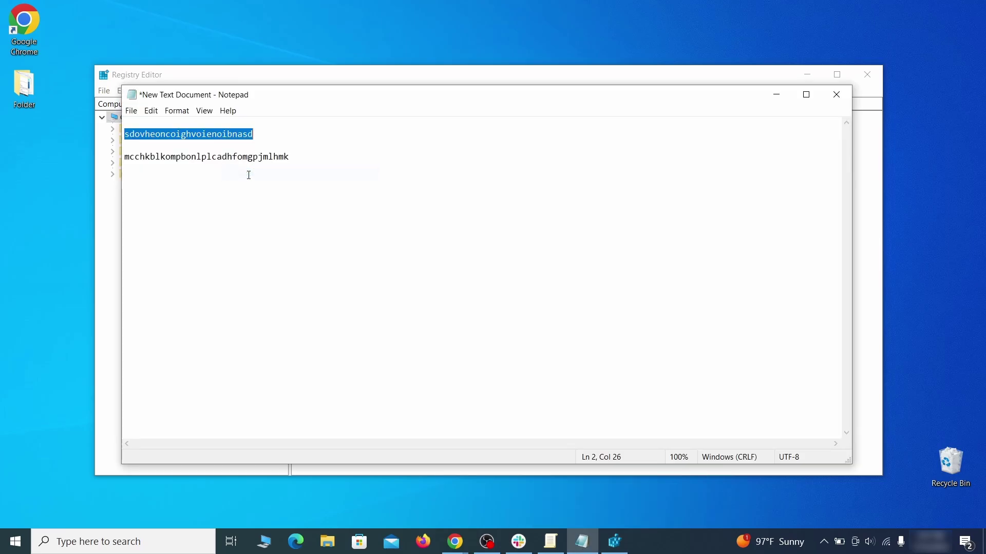
pyautogui.click(100, 189)
pyautogui.rightClick(221, 157)
pyautogui.click(259, 205)
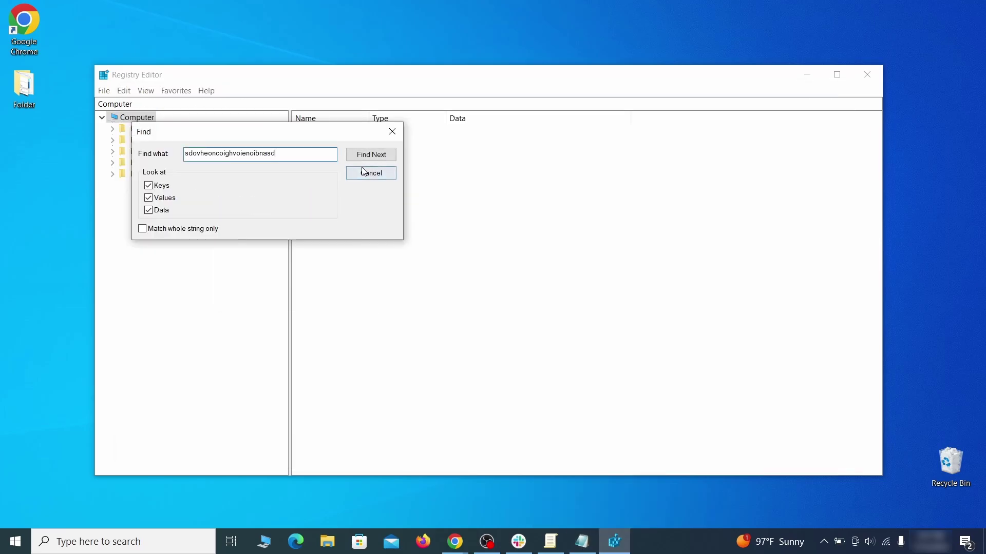
pyautogui.click(383, 157)
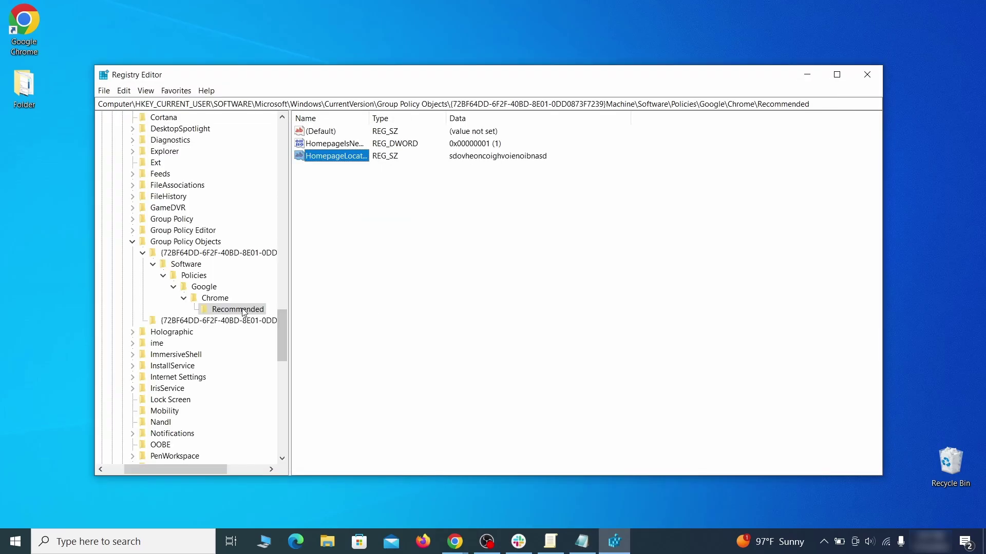
# Delete the Recommended Chrome policy key and its subkeys.
pyautogui.rightClick(243, 310)
pyautogui.click(294, 358)
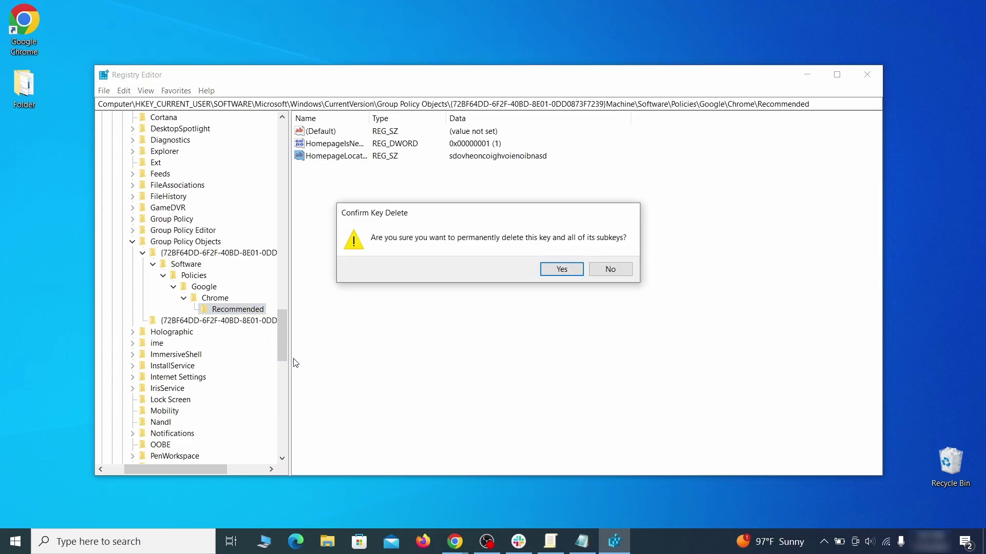
pyautogui.click(577, 271)
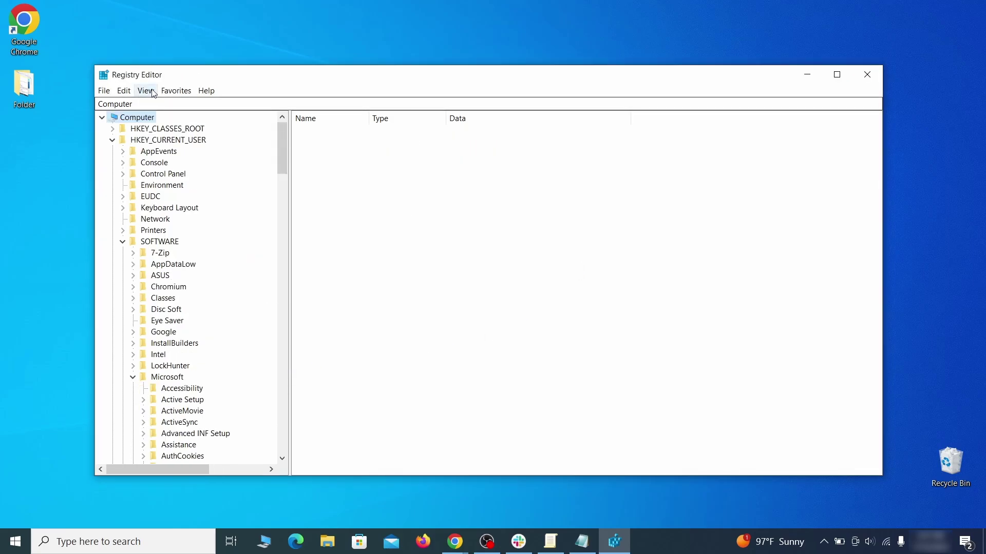
pyautogui.click(124, 90)
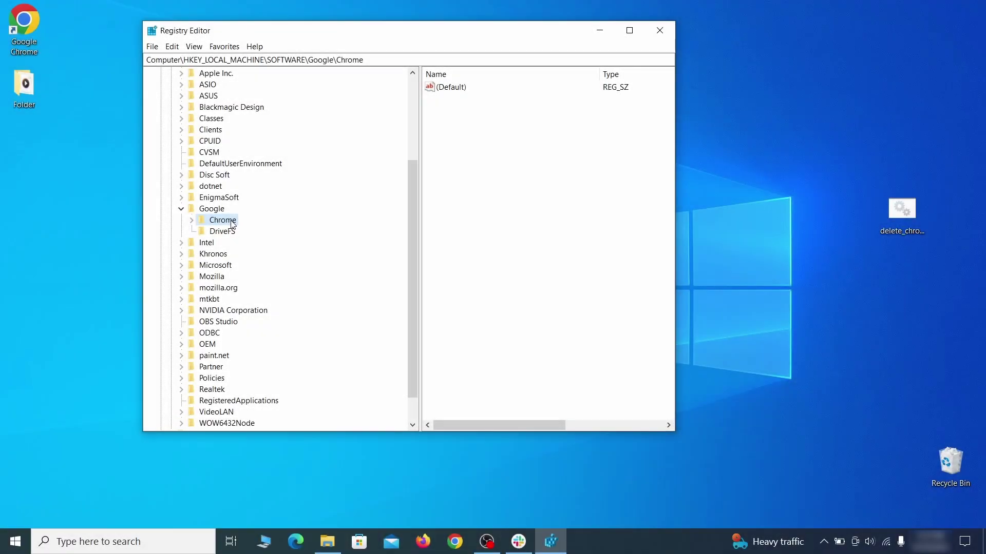
# Try deleting the Chrome key under SOFTWARE\Google, which fails with an error.
pyautogui.rightClick(230, 221)
pyautogui.click(272, 270)
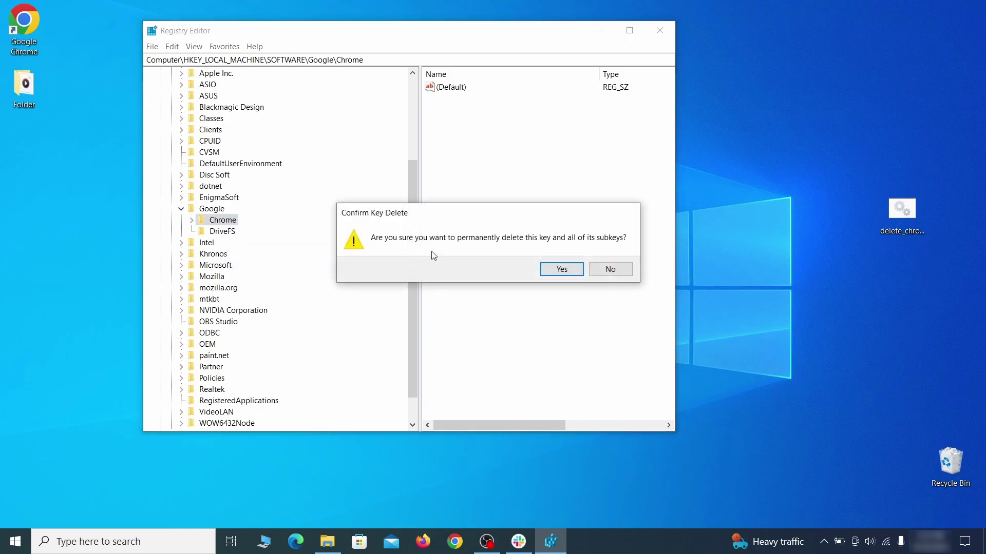
pyautogui.click(571, 273)
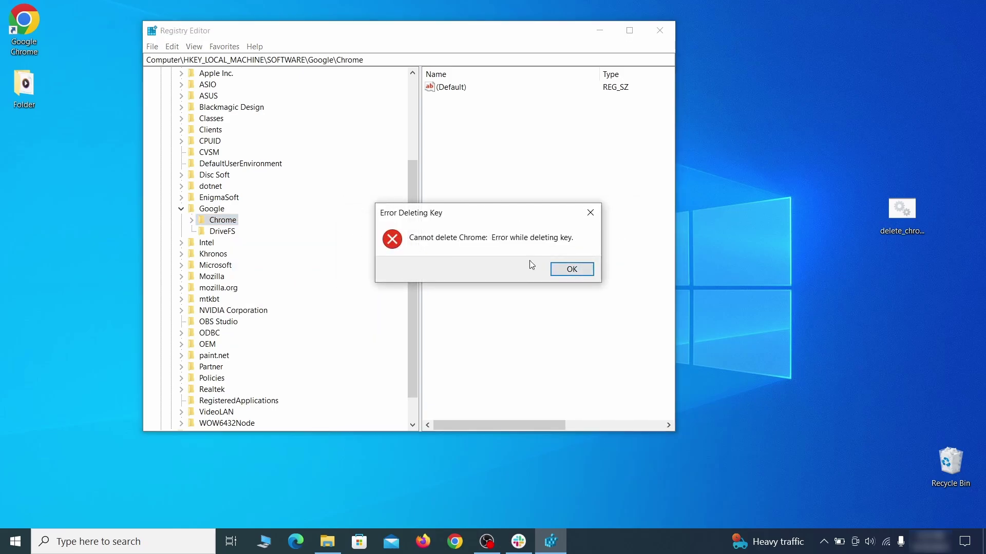
pyautogui.click(572, 268)
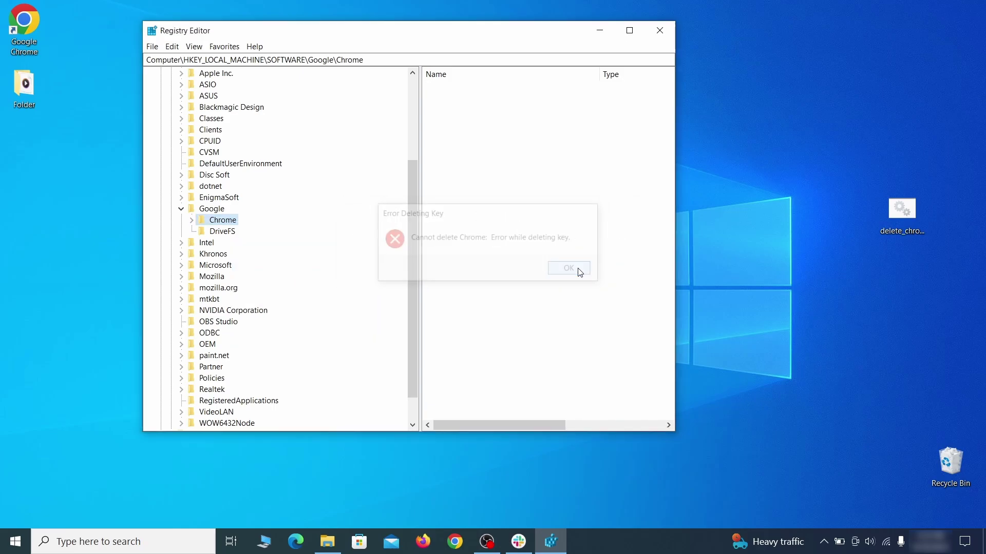
# Make Everyone owner of the Chrome key and replace its child permissions.
pyautogui.rightClick(231, 224)
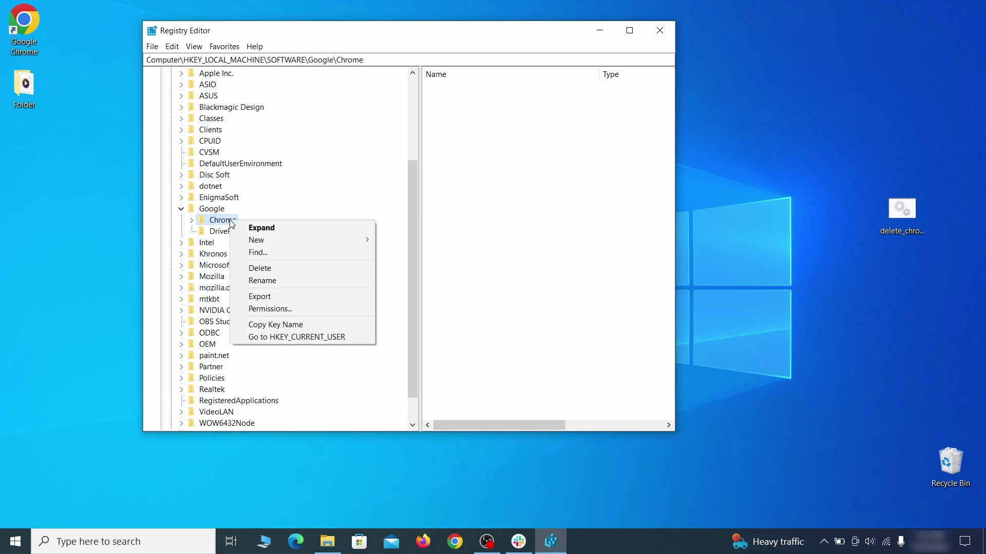
pyautogui.click(292, 308)
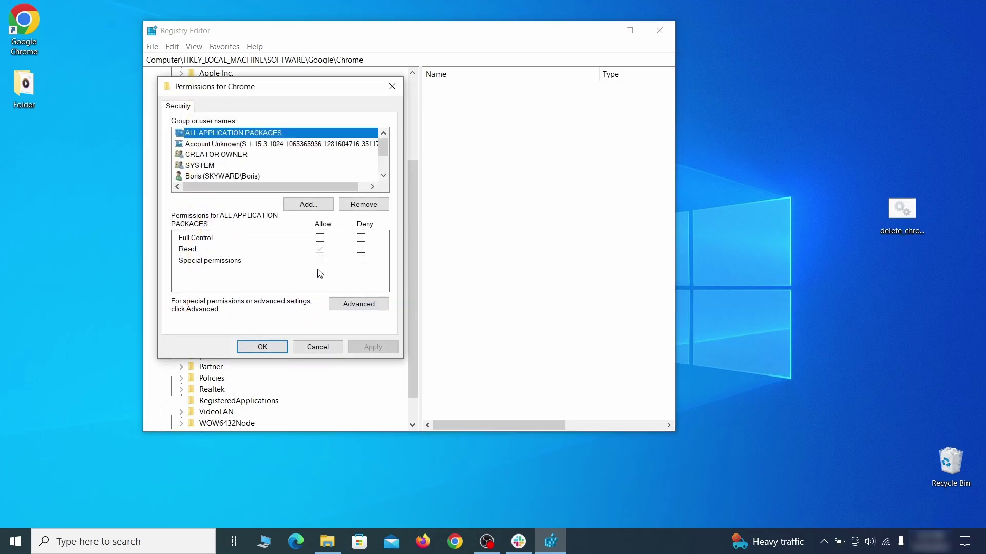
pyautogui.click(358, 304)
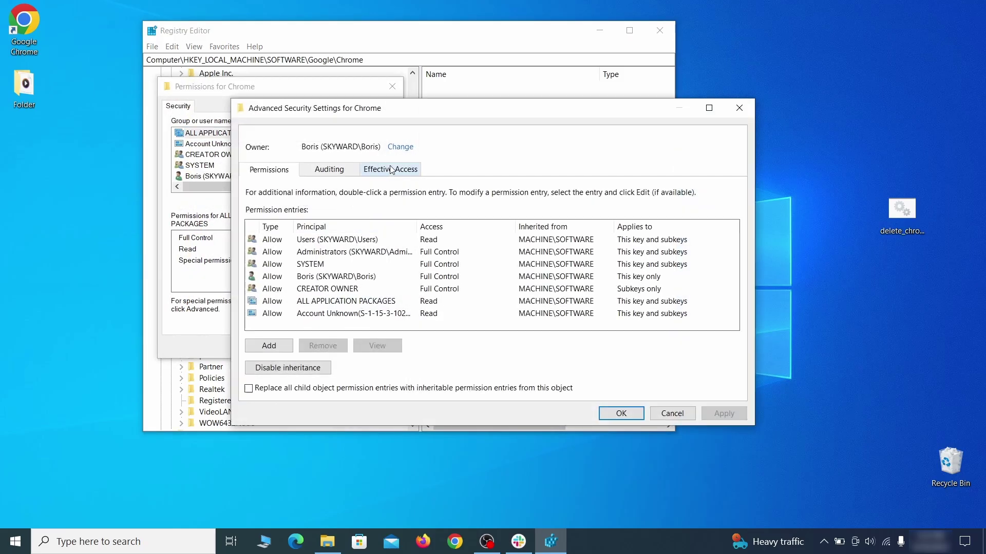
pyautogui.click(399, 147)
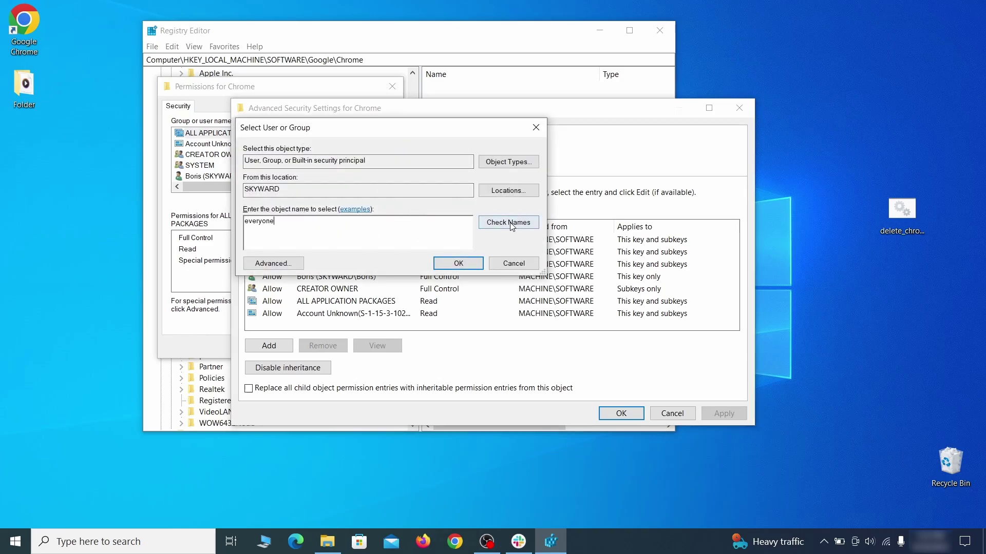
pyautogui.click(459, 263)
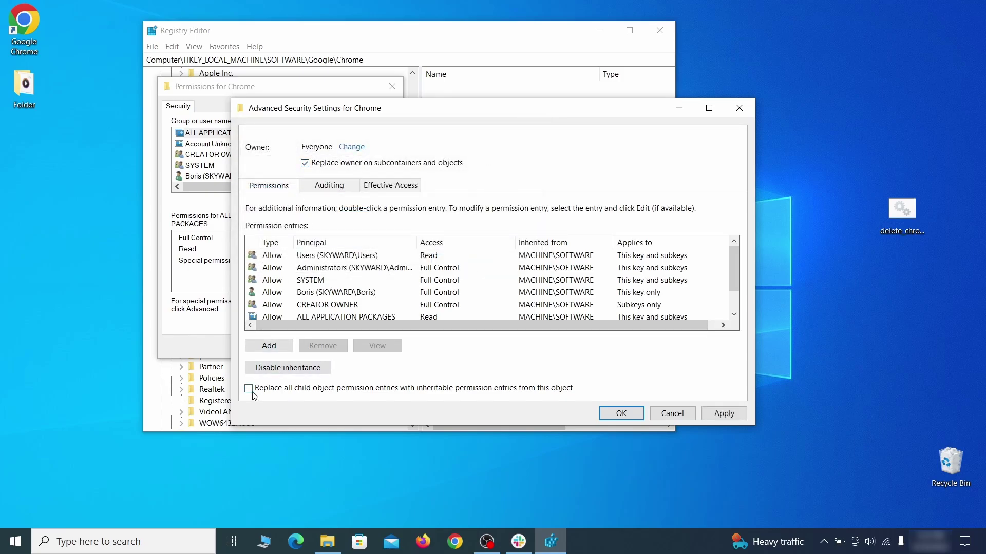
pyautogui.click(724, 420)
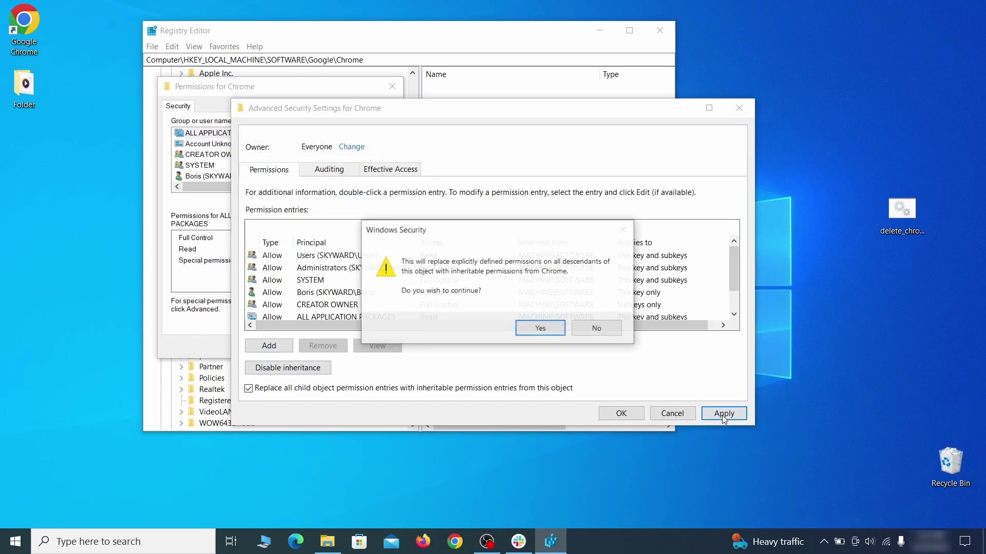
pyautogui.click(531, 328)
pyautogui.click(621, 414)
pyautogui.click(271, 359)
# Delete the Chrome key under SOFTWARE\Google with its subkeys.
pyautogui.rightClick(224, 220)
pyautogui.click(281, 271)
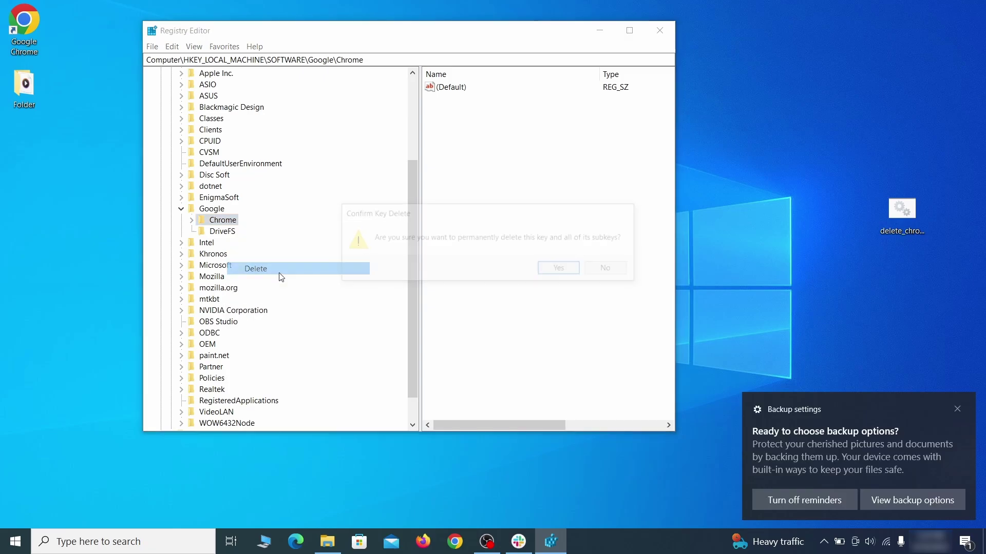
pyautogui.click(561, 270)
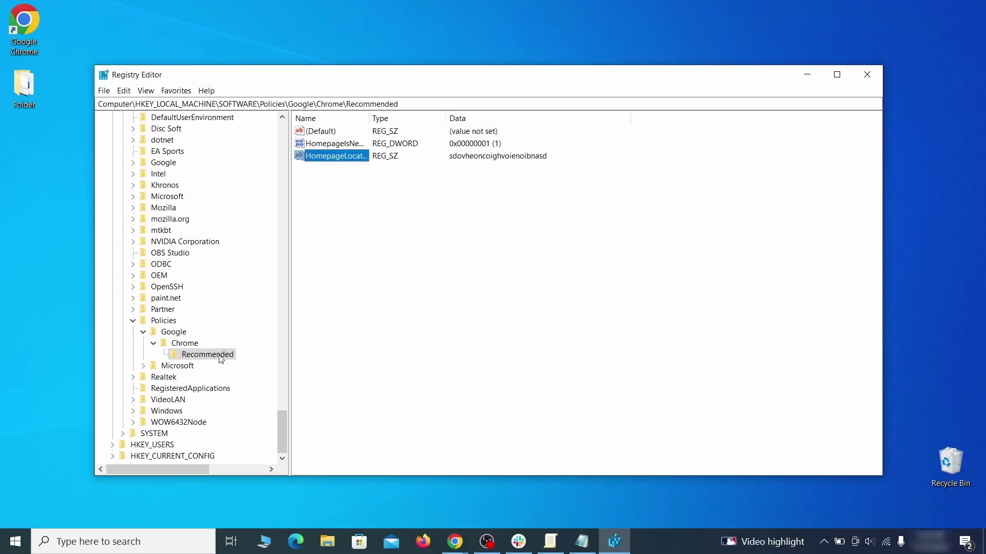
# Delete the Recommended and Chrome keys under SOFTWARE\Policies\Google.
pyautogui.rightClick(226, 356)
pyautogui.click(270, 405)
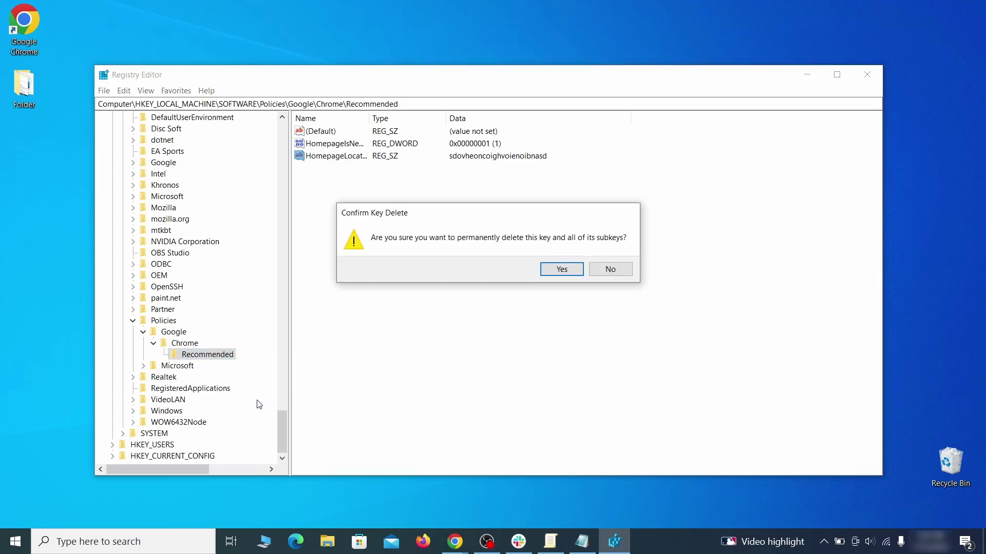
pyautogui.click(572, 270)
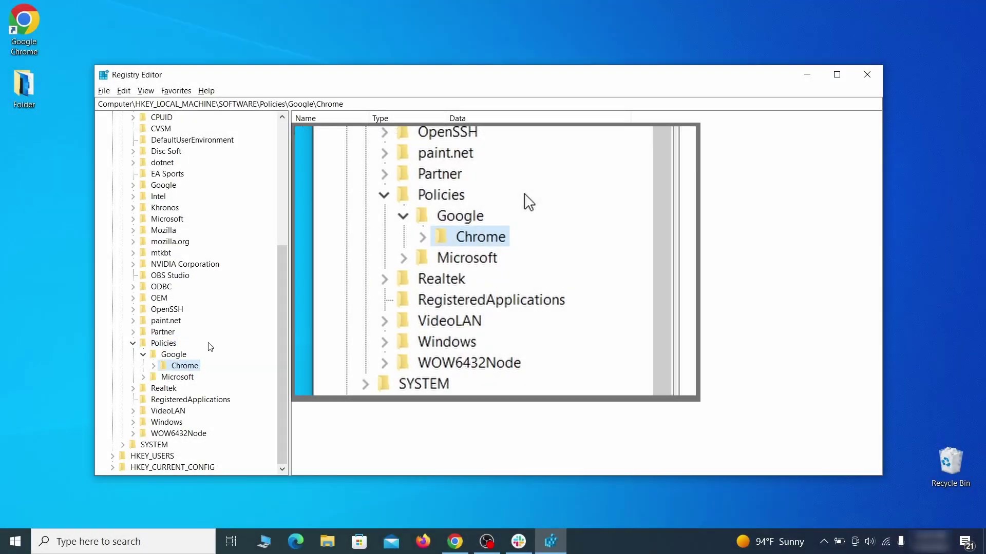
pyautogui.rightClick(184, 368)
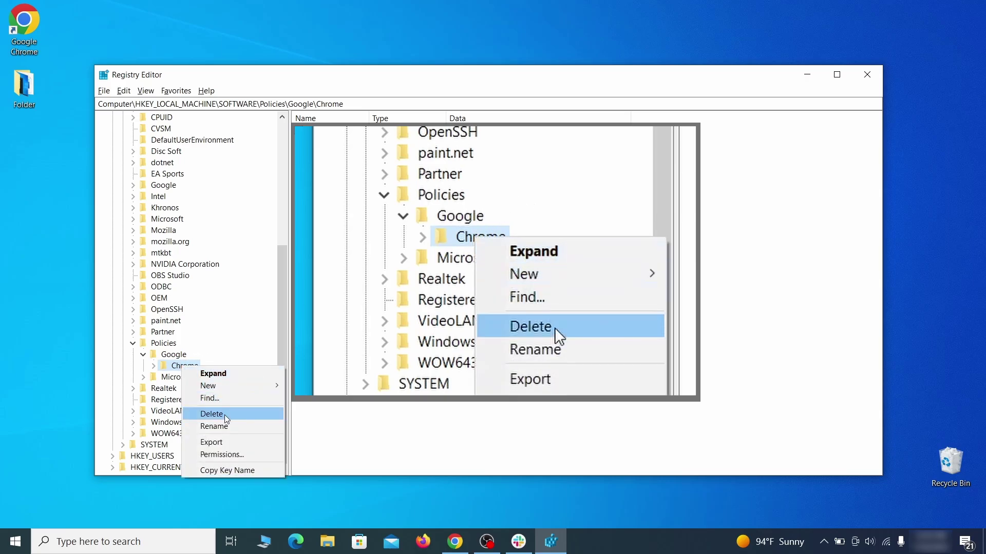
pyautogui.click(226, 415)
pyautogui.click(575, 269)
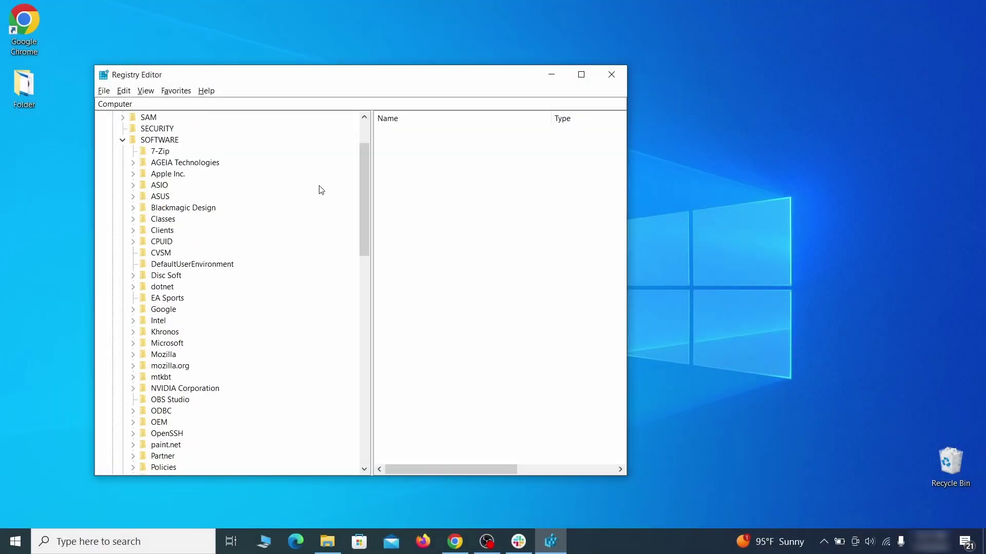
# Delete the CloudManagementEnrollmentToken value from Google Update's ClientState {430FD4D0…} key.
pyautogui.moveTo(368, 189); pyautogui.dragTo(354, 361)
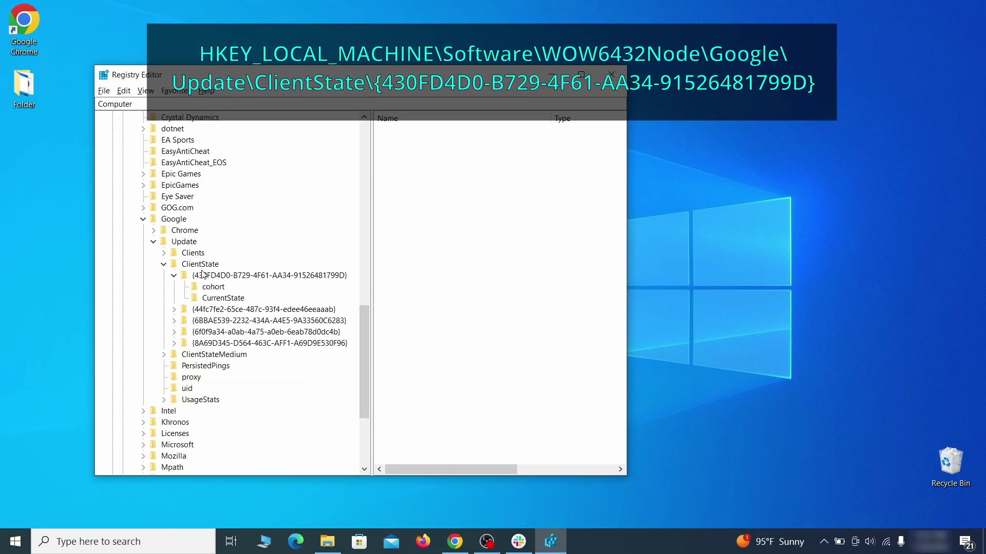
pyautogui.click(217, 277)
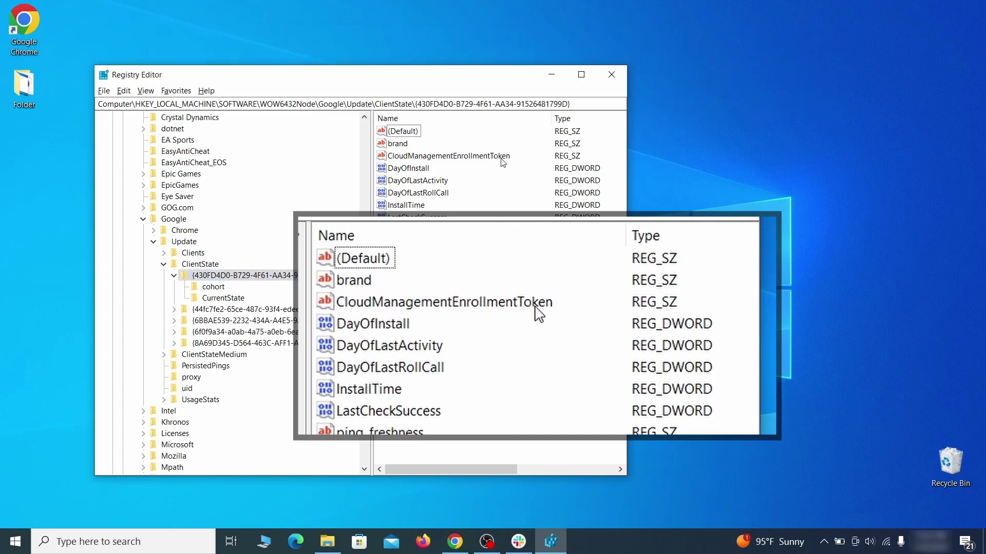
pyautogui.click(502, 160)
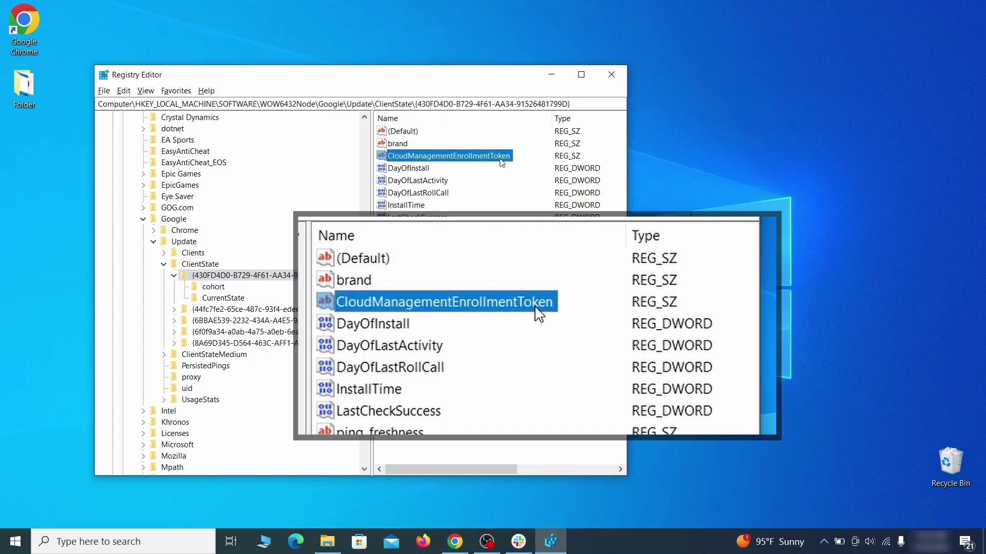
pyautogui.rightClick(502, 160)
pyautogui.click(524, 198)
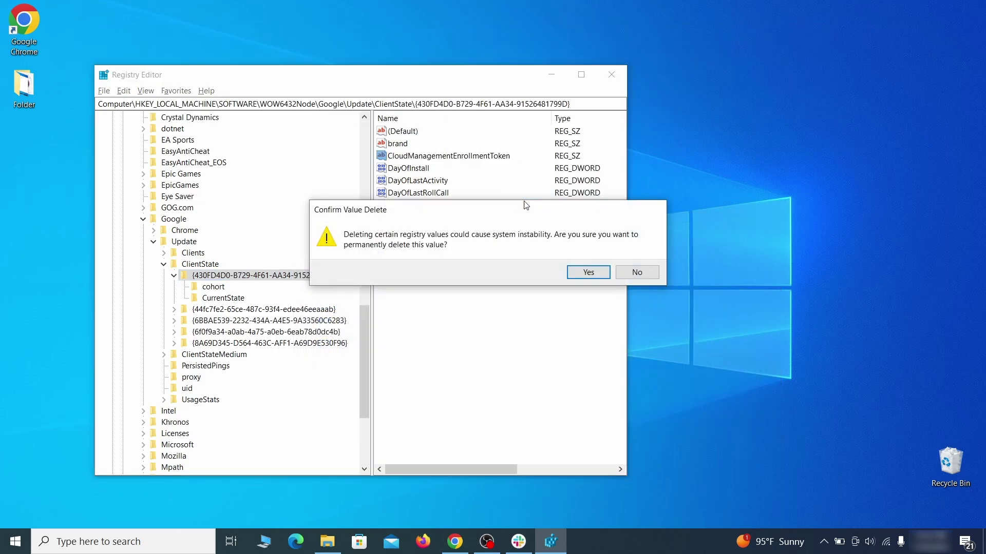
pyautogui.click(588, 273)
pyautogui.write('chrome poli')
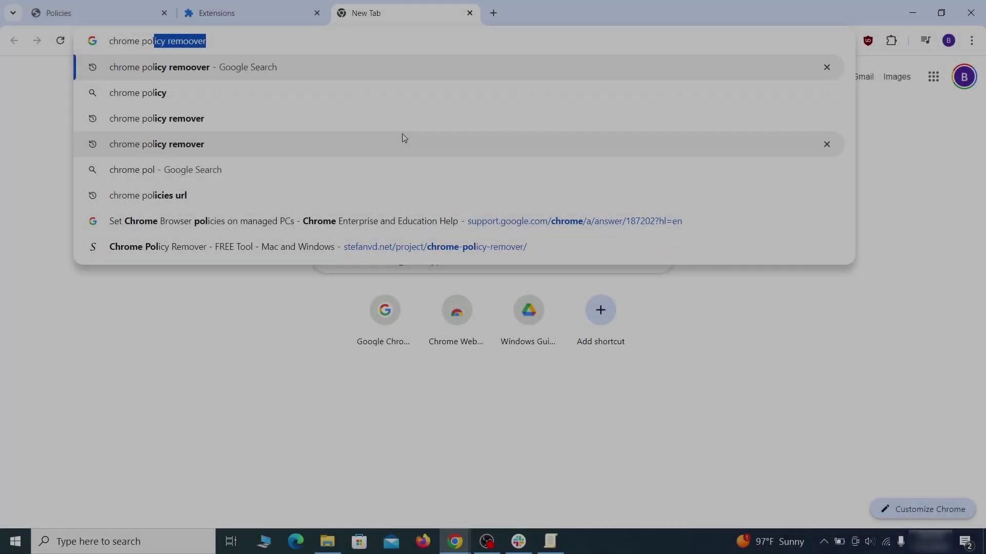
# Search Google for 'chrome policy remover' and open Stefan vd's project page.
pyautogui.write('cy re')
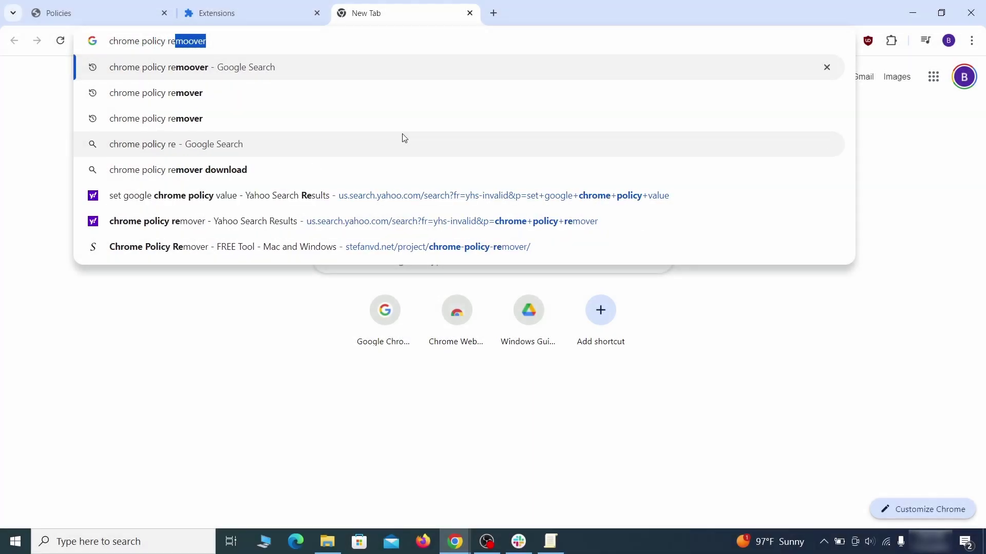
pyautogui.write('mover')
pyautogui.press('Return')
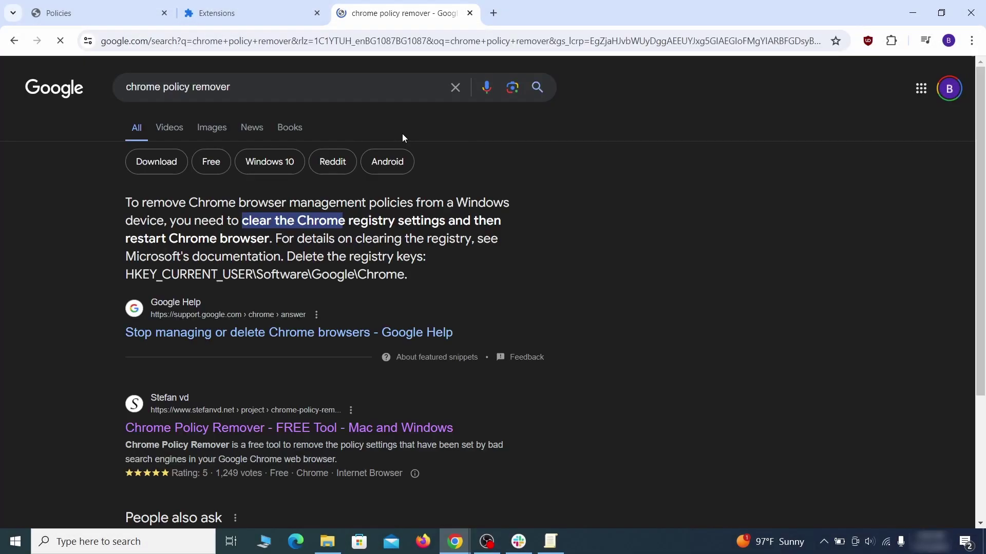
pyautogui.click(294, 429)
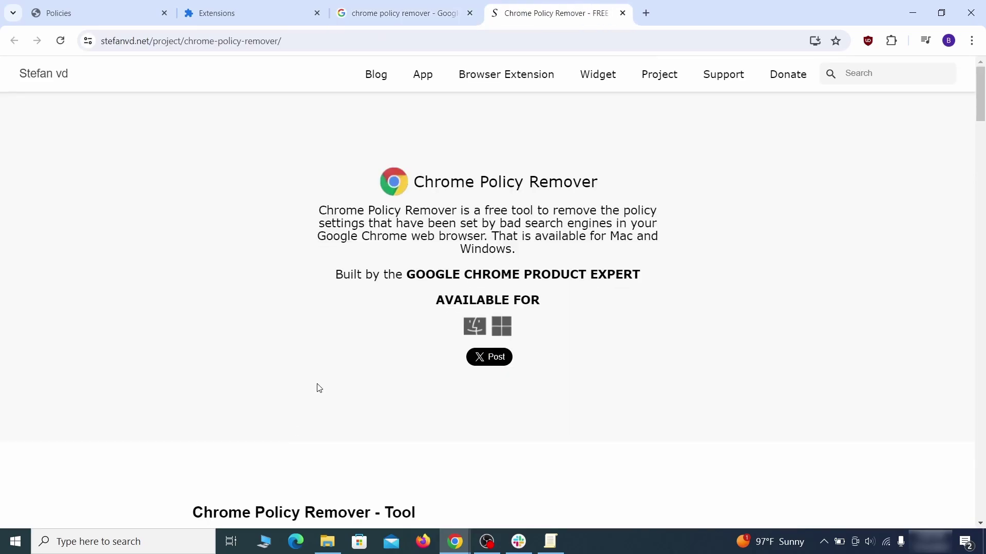
# Download the Windows delete_chrome_policies.bat script from that page.
pyautogui.scroll(-2, 318, 392)
pyautogui.scroll(-6, 322, 393)
pyautogui.scroll(-7, 322, 392)
pyautogui.scroll(-6, 322, 392)
pyautogui.scroll(-8, 322, 392)
pyautogui.scroll(-5, 322, 393)
pyautogui.scroll(-4, 322, 393)
pyautogui.scroll(-6, 322, 393)
pyautogui.scroll(-5, 322, 393)
pyautogui.scroll(-5, 323, 393)
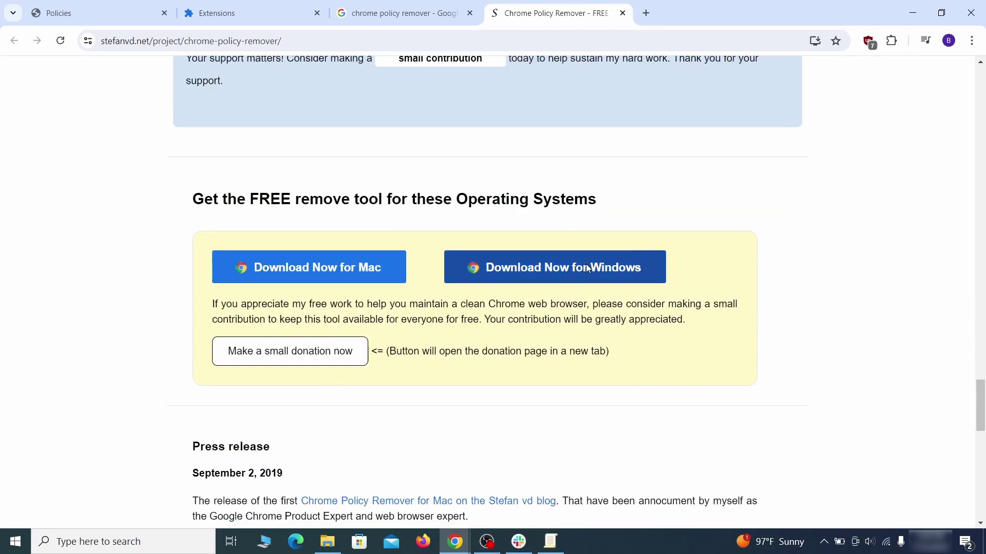
pyautogui.click(609, 261)
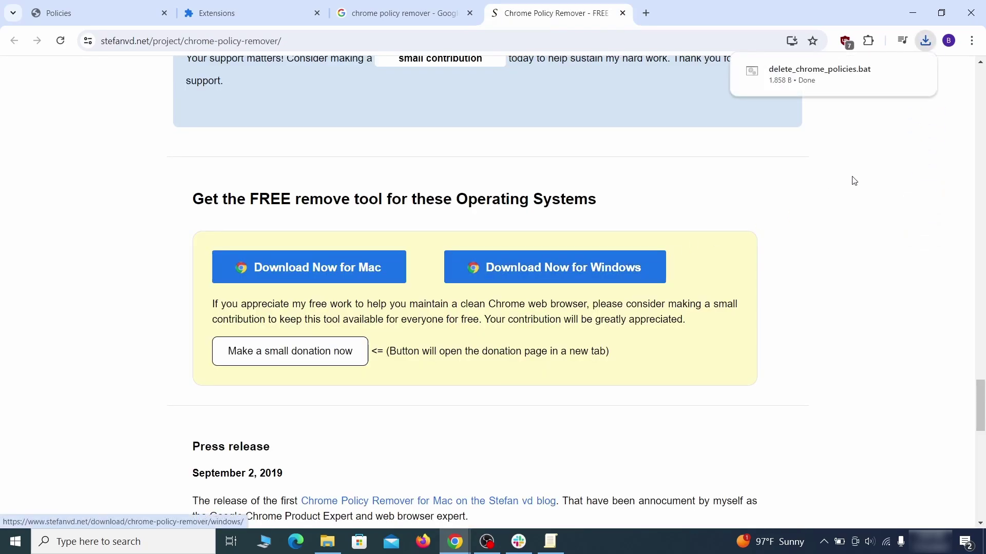
pyautogui.moveTo(820, 73)
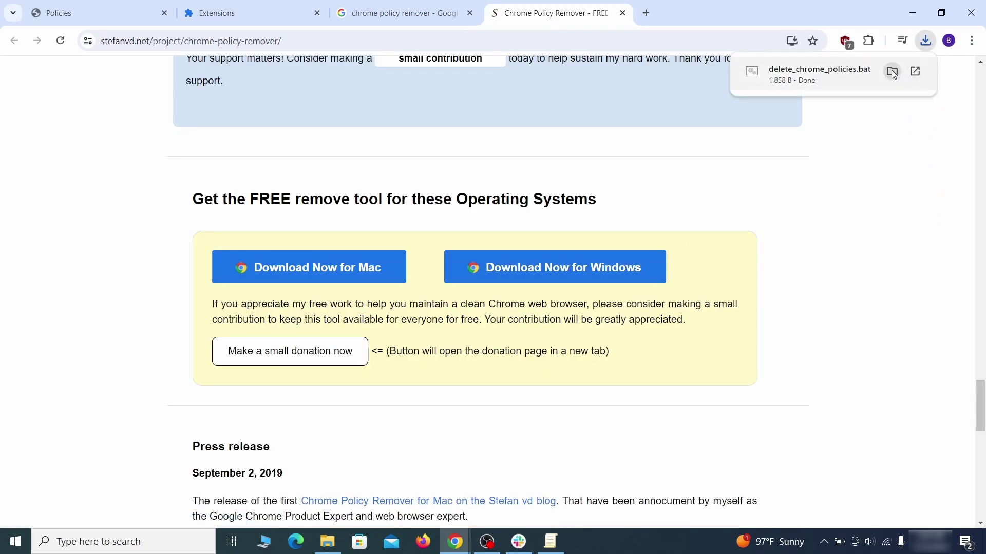
# Move delete_chrome_policies.bat from Downloads onto the desktop.
pyautogui.click(893, 72)
pyautogui.click(914, 14)
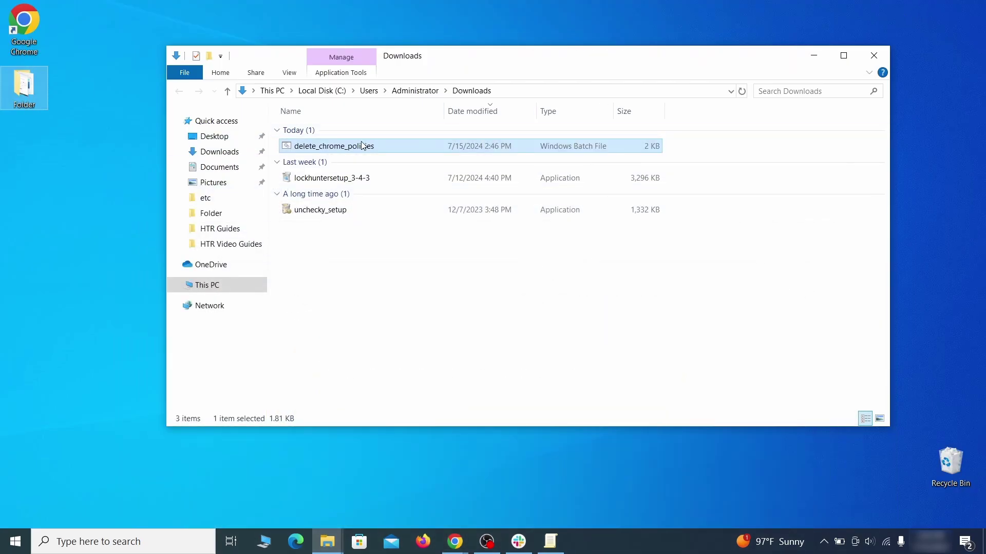
pyautogui.moveTo(362, 146)
pyautogui.mouseDown()
pyautogui.moveTo(99, 321)
pyautogui.moveTo(496, 199)
pyautogui.mouseUp()
pyautogui.click(873, 56)
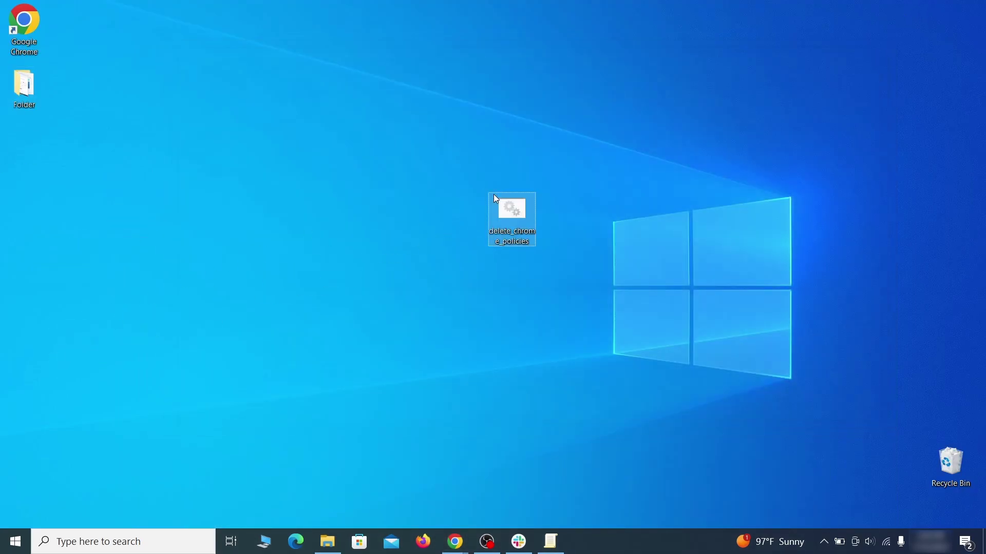
# Run delete_chrome_policies.bat as administrator, allowing it past SmartScreen, then close its console.
pyautogui.rightClick(523, 215)
pyautogui.click(590, 263)
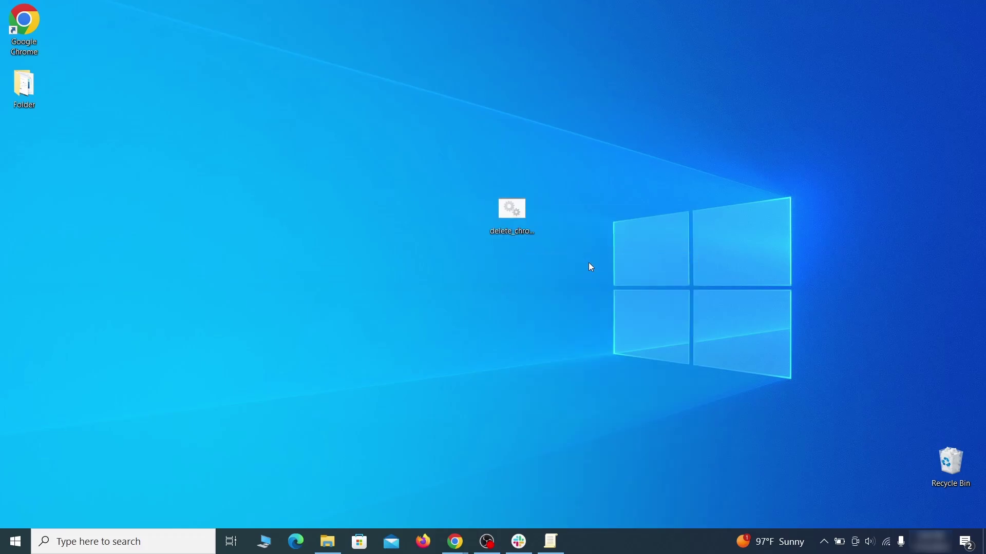
pyautogui.click(361, 178)
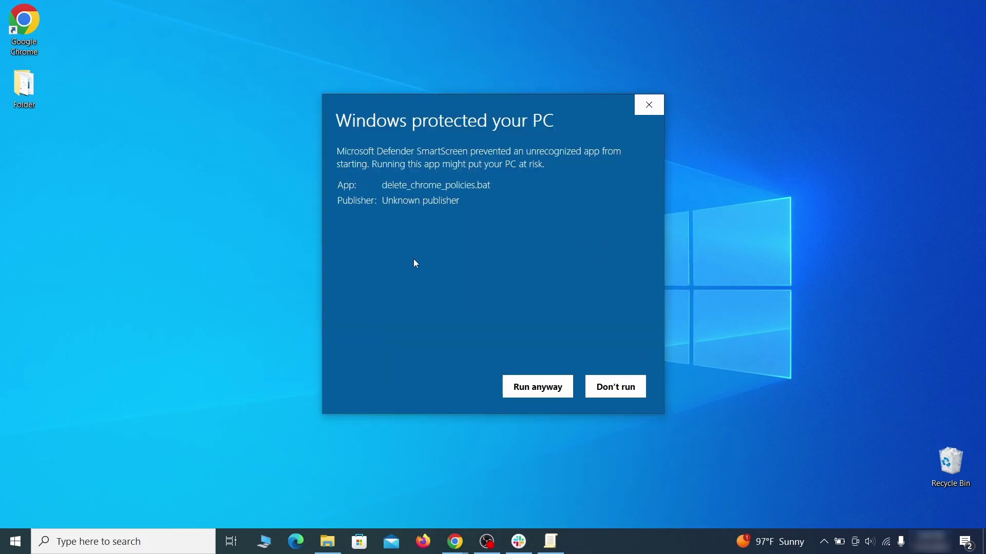
pyautogui.click(538, 390)
pyautogui.moveTo(353, 28); pyautogui.dragTo(520, 60)
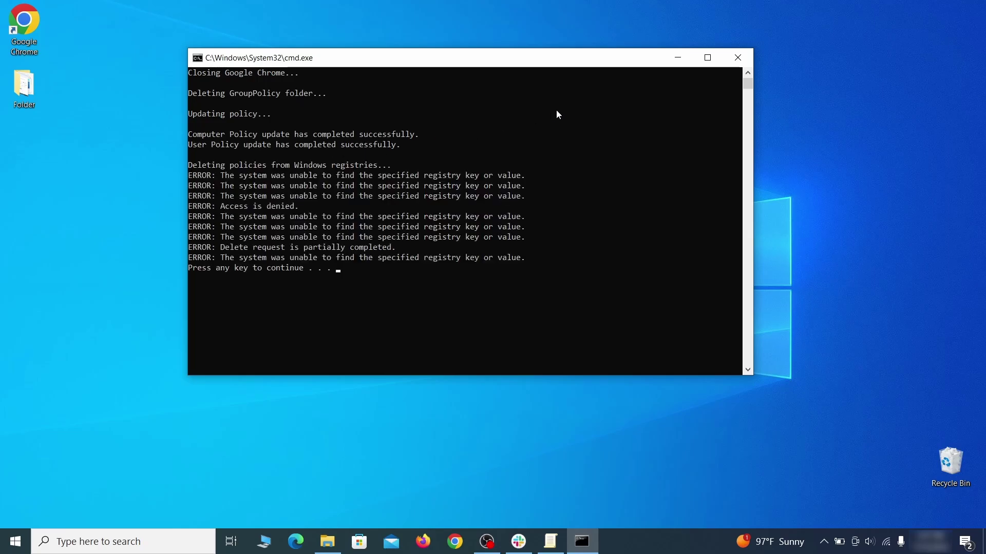
pyautogui.click(742, 62)
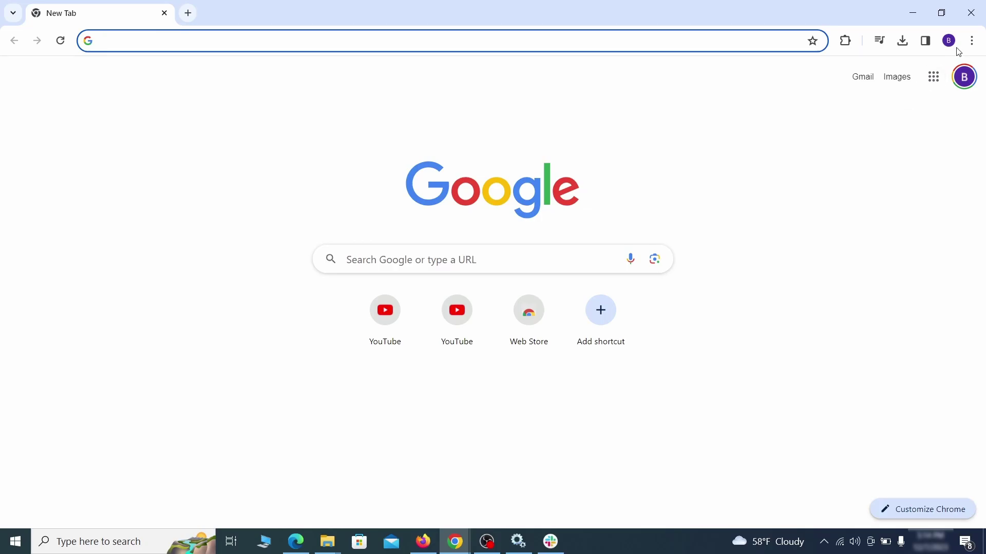
# Turn off Add to Zola Button on the Manage Extensions page and remove it.
pyautogui.click(971, 41)
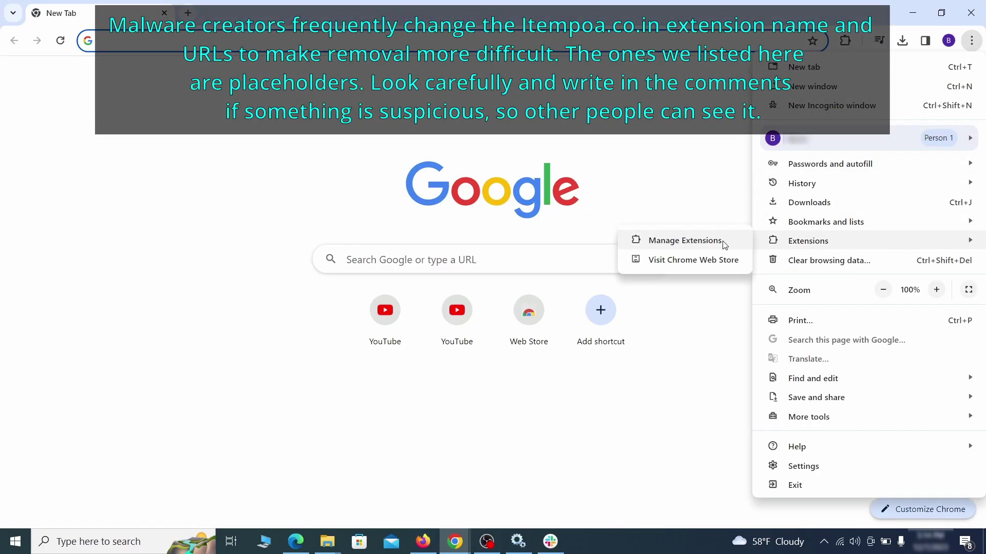
pyautogui.moveTo(808, 242)
pyautogui.click(725, 241)
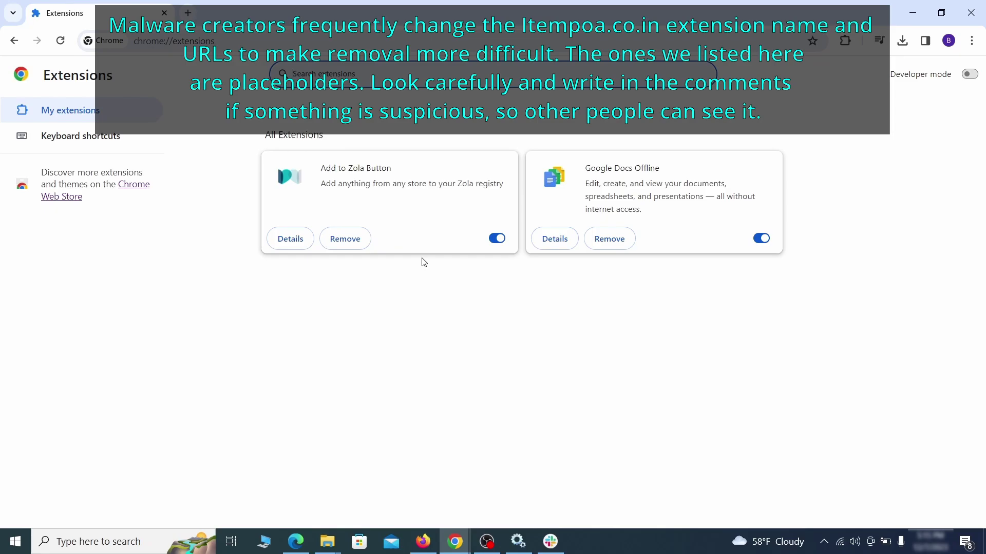
pyautogui.click(494, 239)
pyautogui.click(359, 245)
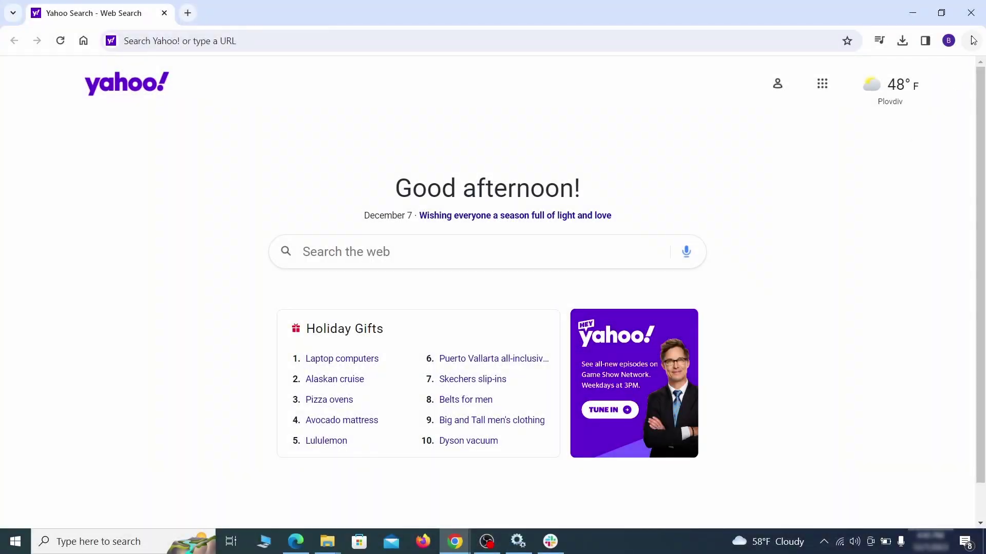
# Clear Chrome's browsing data from Privacy and security, using the advanced clearing options.
pyautogui.click(972, 40)
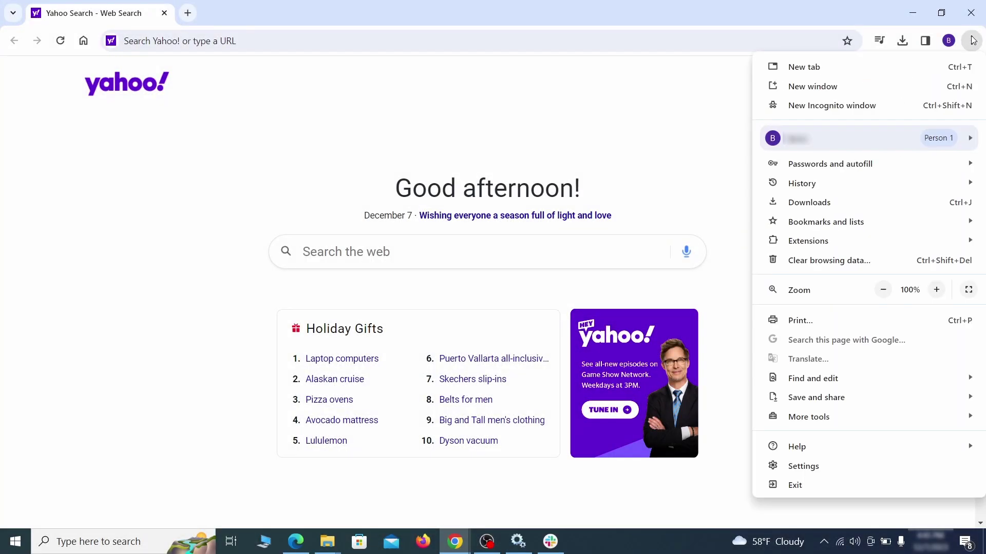
pyautogui.click(806, 467)
pyautogui.click(115, 160)
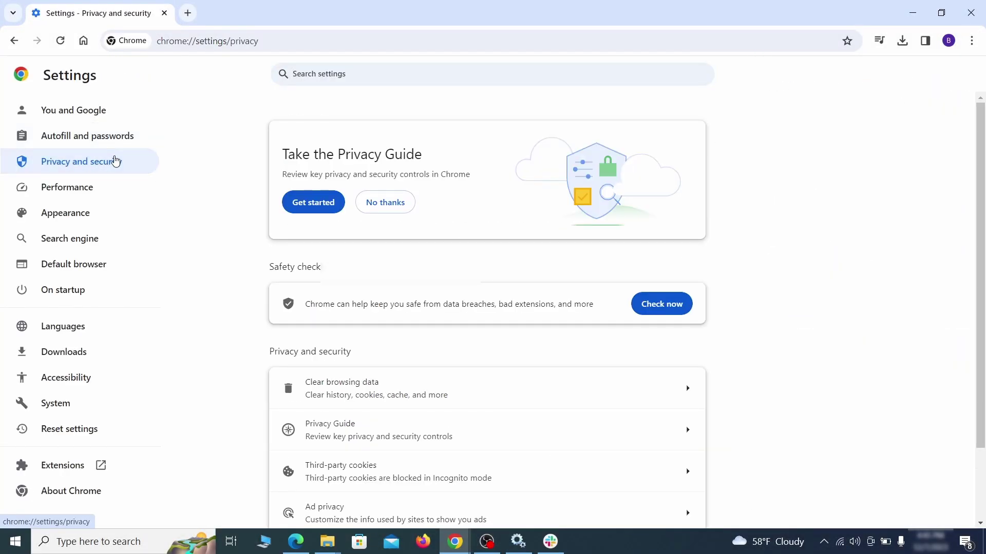
pyautogui.scroll(-1, 777, 337)
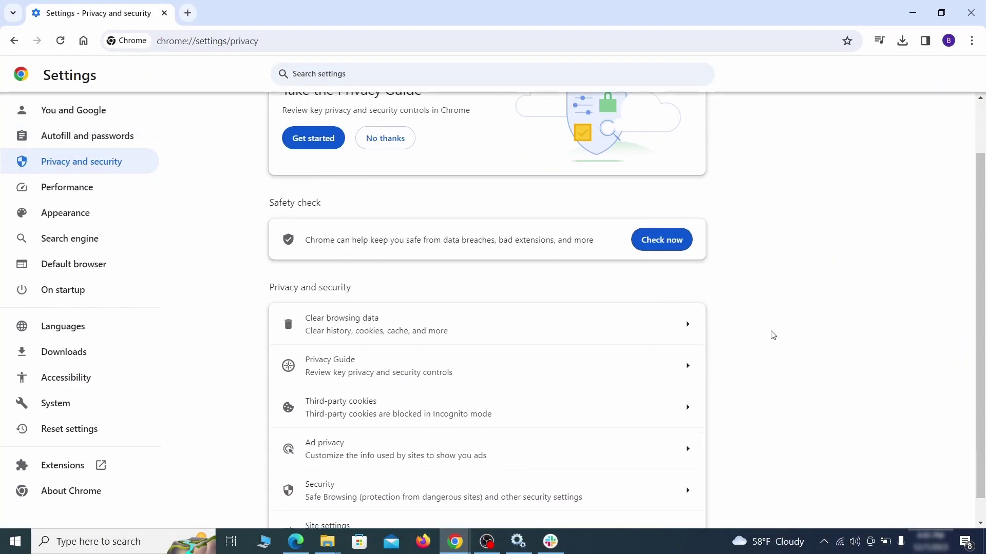
pyautogui.click(643, 331)
pyautogui.click(433, 185)
pyautogui.click(548, 186)
pyautogui.scroll(-2, 499, 294)
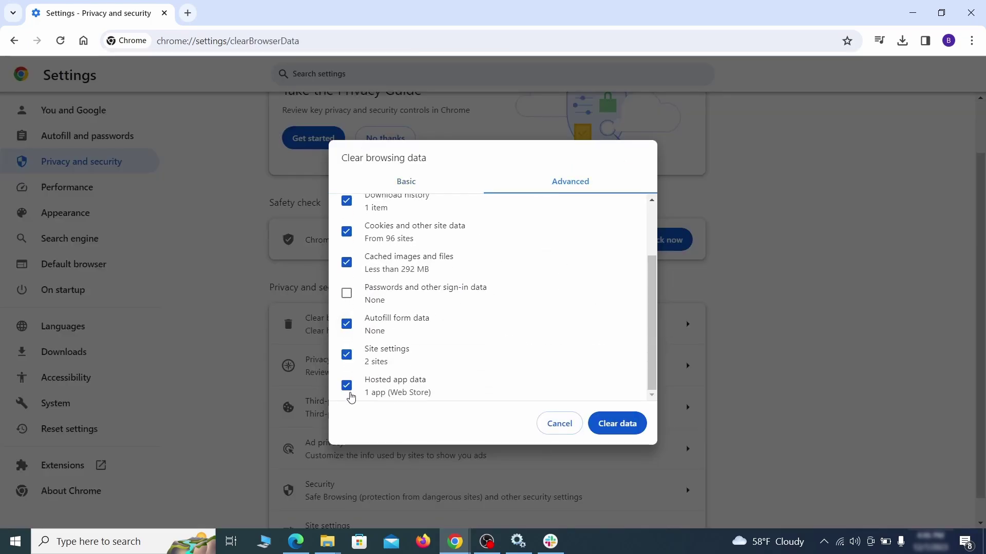
pyautogui.click(625, 428)
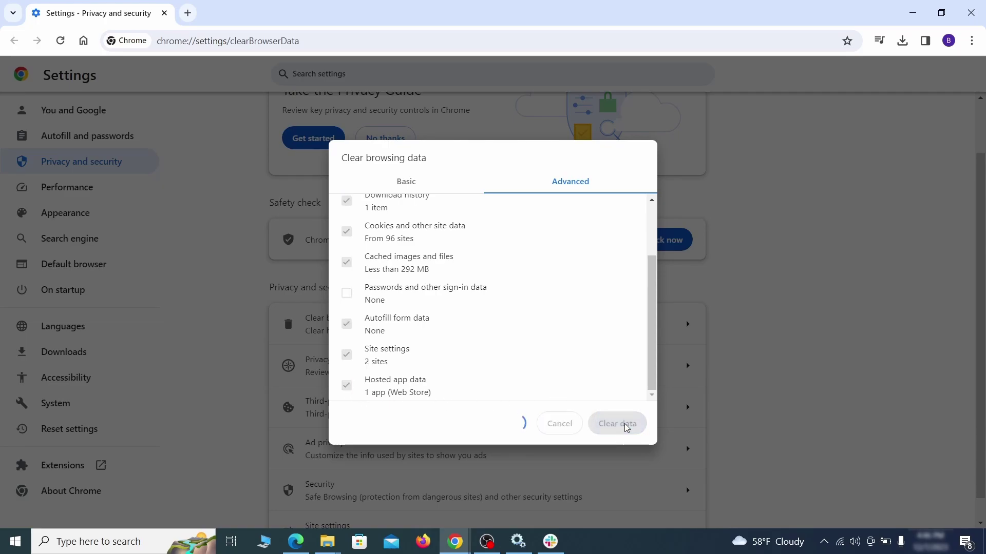
# Remove ExampleRougeURL.com from the sites allowed to send notifications.
pyautogui.scroll(-1, 742, 337)
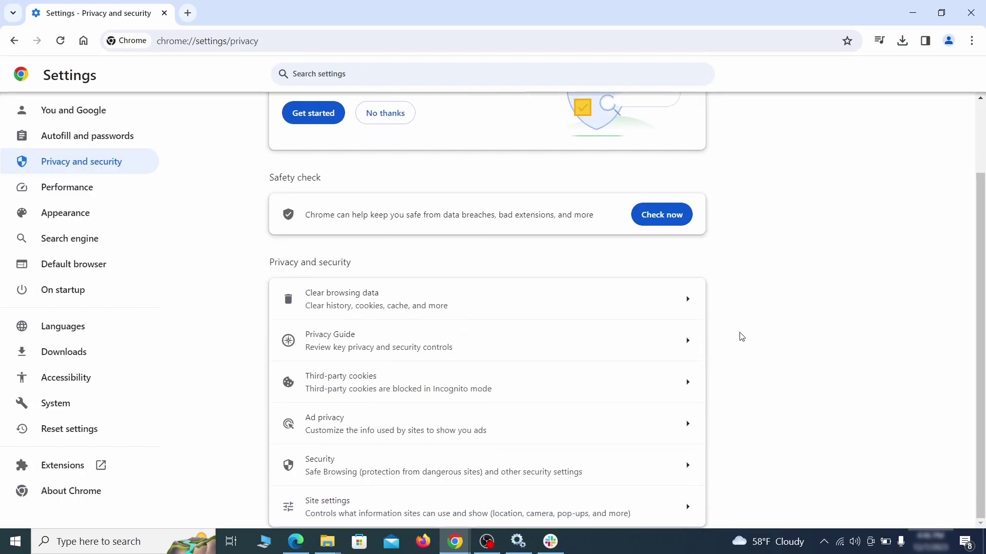
pyautogui.click(478, 506)
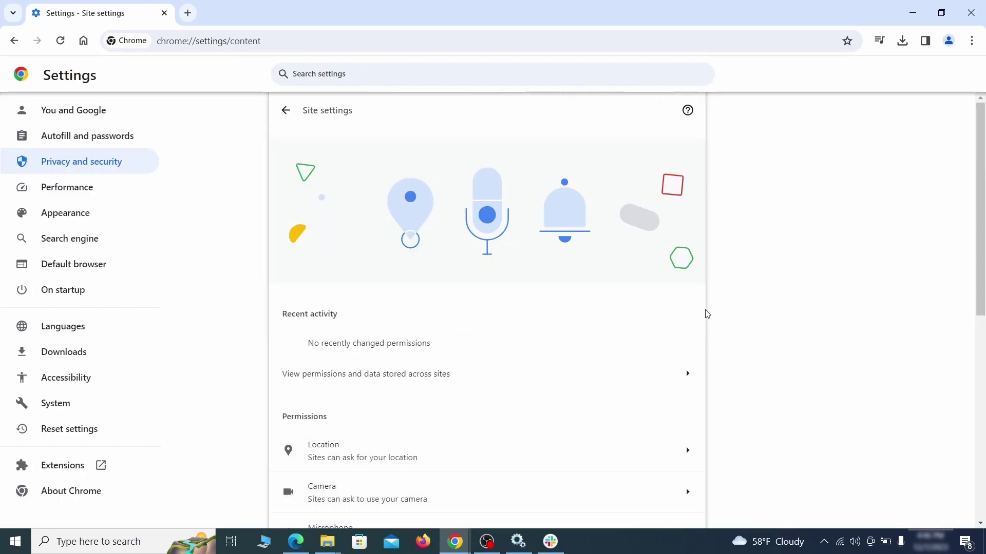
pyautogui.scroll(-3, 706, 314)
pyautogui.scroll(-1, 719, 297)
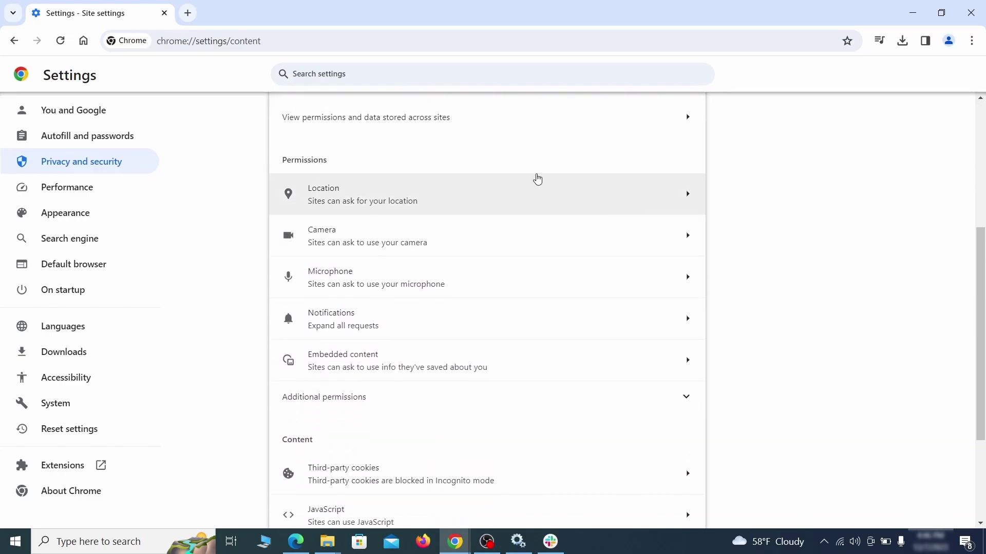
pyautogui.click(495, 204)
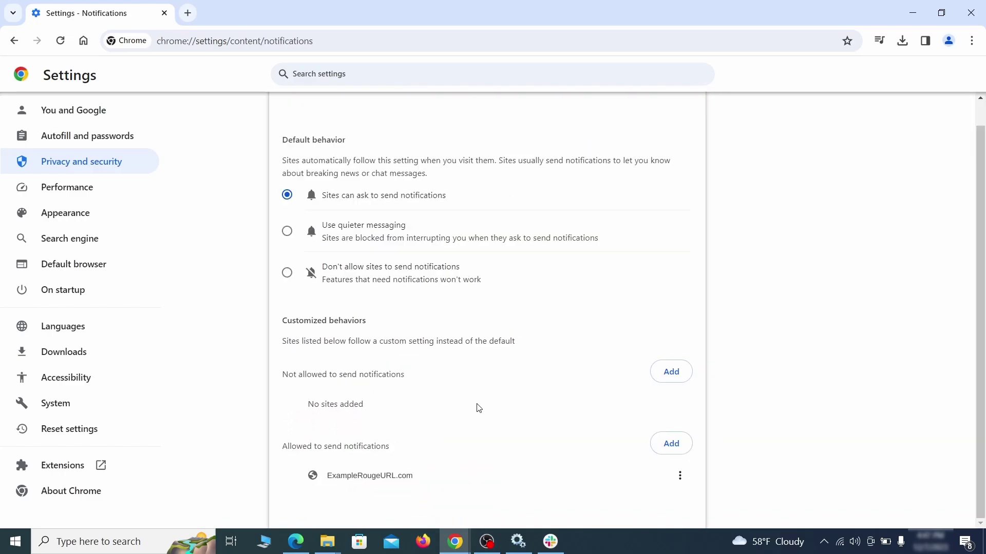
pyautogui.click(683, 481)
pyautogui.click(650, 471)
pyautogui.hotkey('alt', 'Left')
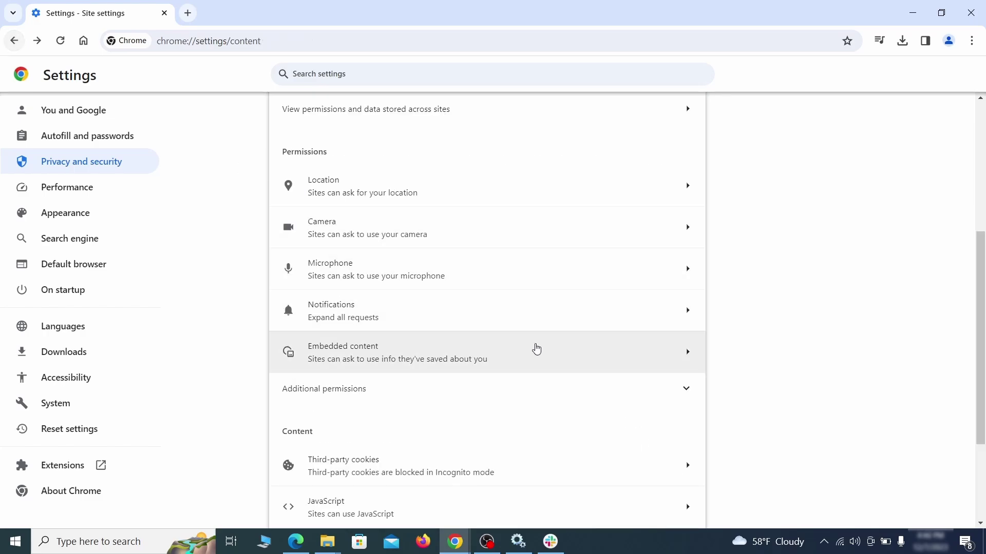
# Remove ExampleRougeURL.com from the sites allowed to use third-party cookies.
pyautogui.scroll(-3, 537, 349)
pyautogui.click(531, 348)
pyautogui.scroll(-1, 542, 380)
pyautogui.scroll(-4, 541, 380)
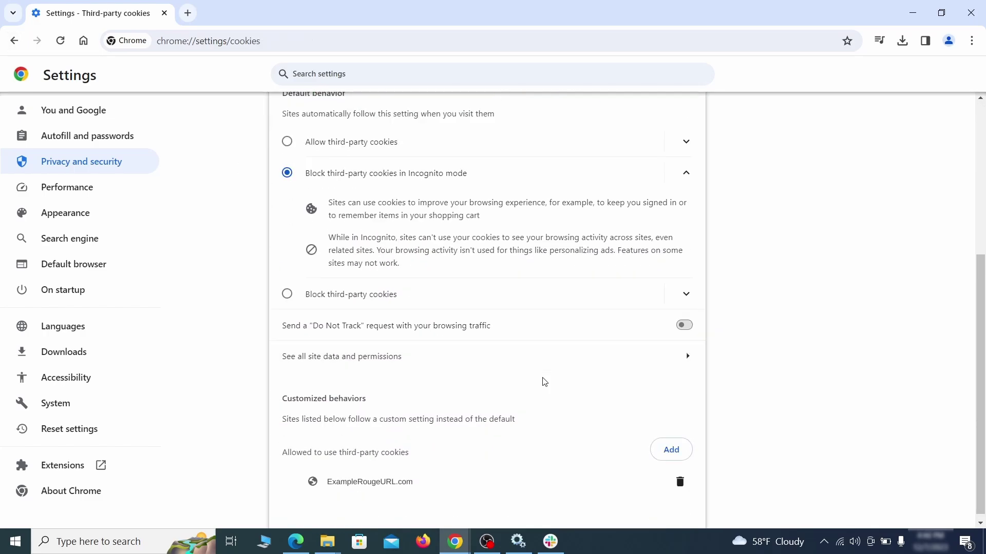
pyautogui.click(680, 483)
pyautogui.hotkey('alt', 'Left')
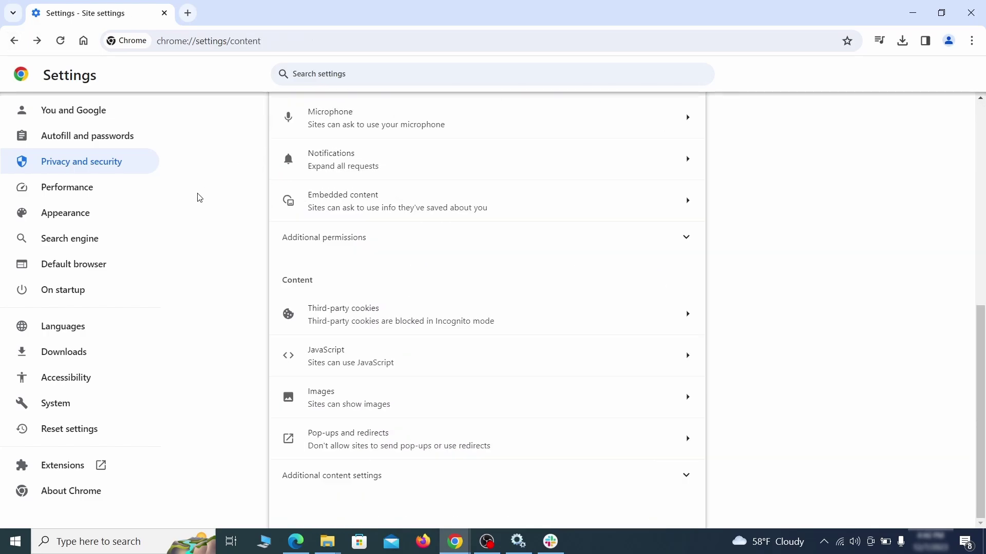
# Erase the ExampleRougeURL.com custom home page address in Appearance settings.
pyautogui.click(134, 216)
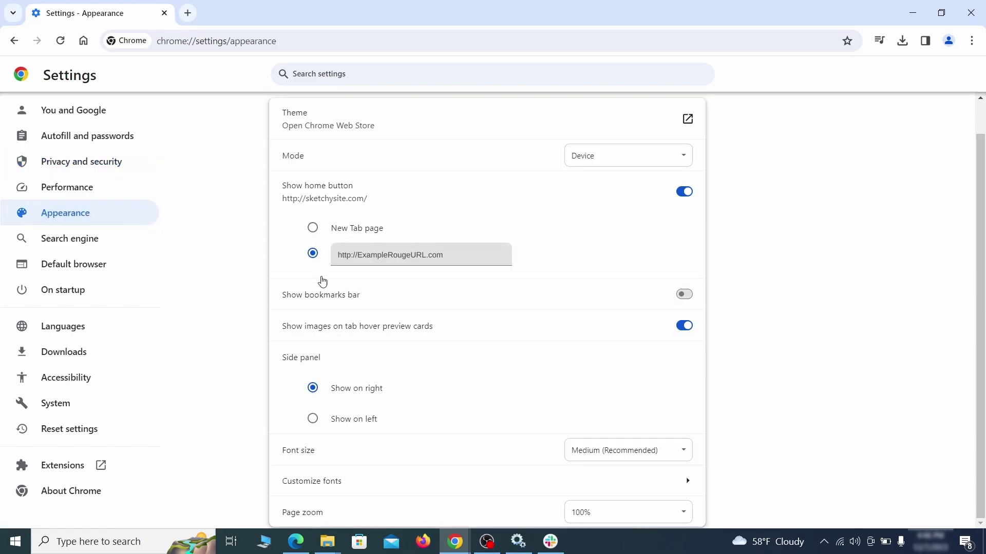
pyautogui.click(323, 255)
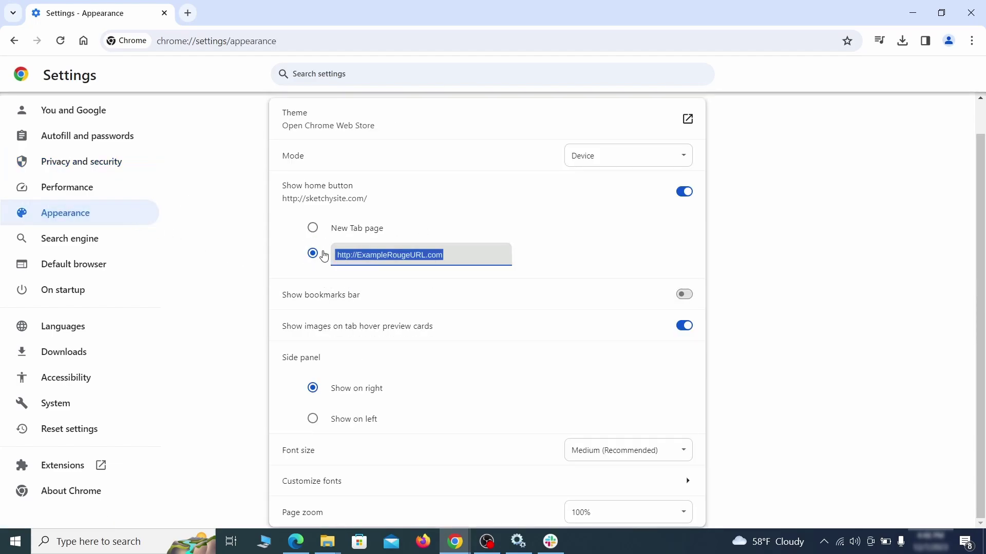
pyautogui.press('Delete')
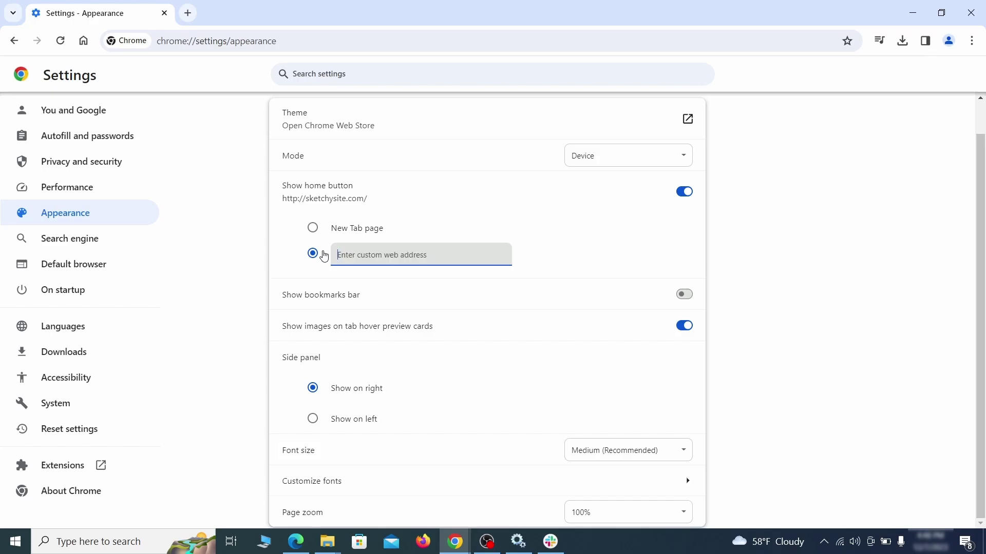
# Make Google the address-bar search engine.
pyautogui.click(104, 243)
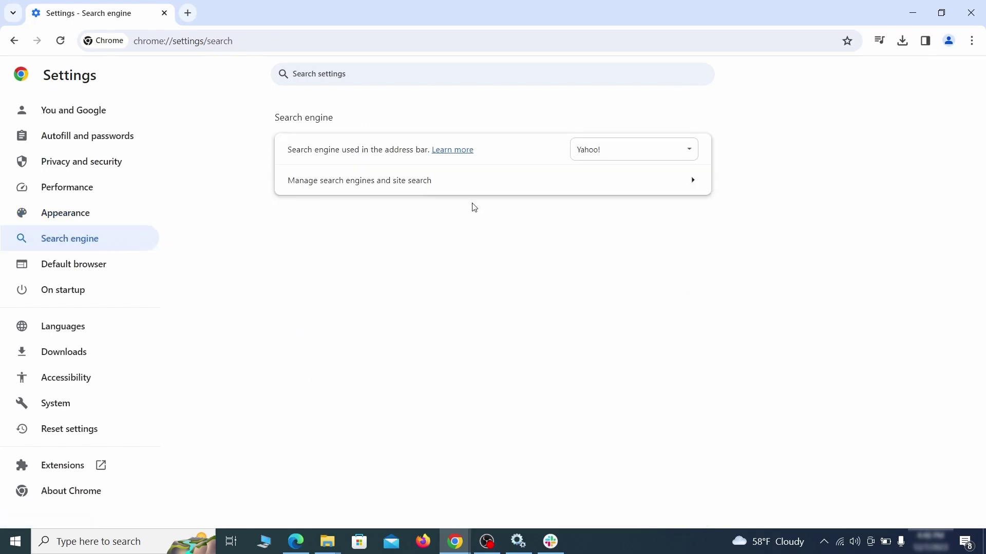
pyautogui.click(657, 154)
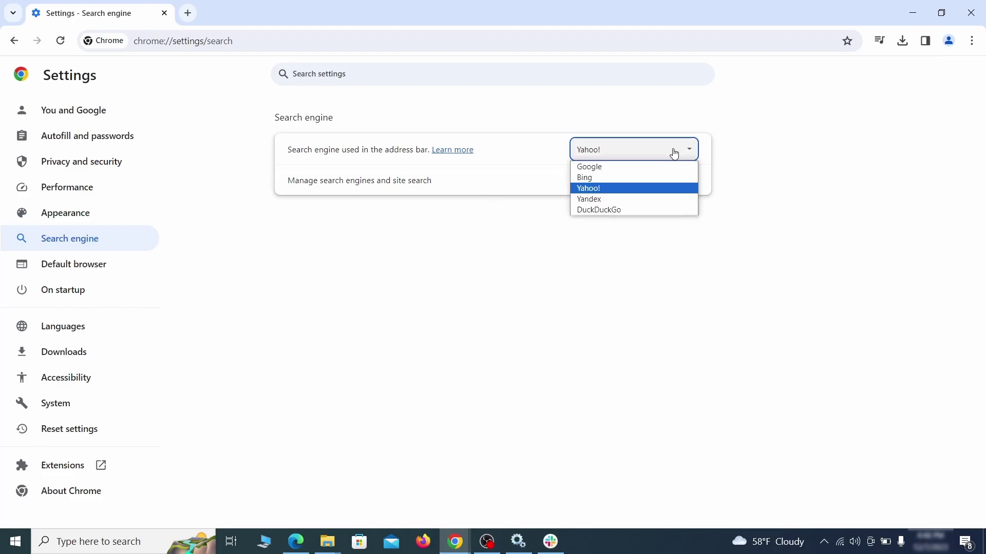
pyautogui.click(648, 166)
# Delete the ExampleRougeURL.com site search shortcut under Manage search engines.
pyautogui.click(633, 191)
pyautogui.scroll(-2, 635, 231)
pyautogui.scroll(-7, 591, 277)
pyautogui.click(682, 315)
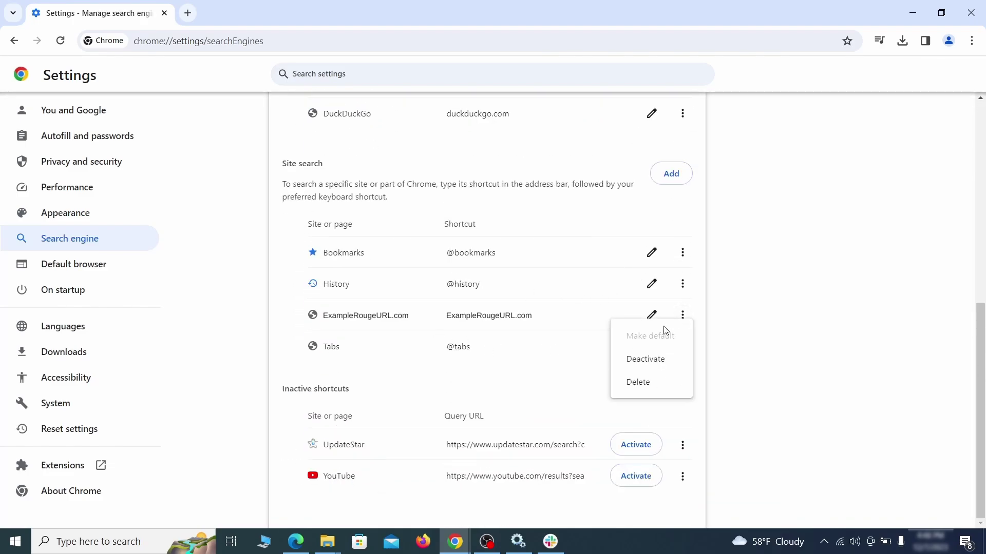
pyautogui.click(639, 383)
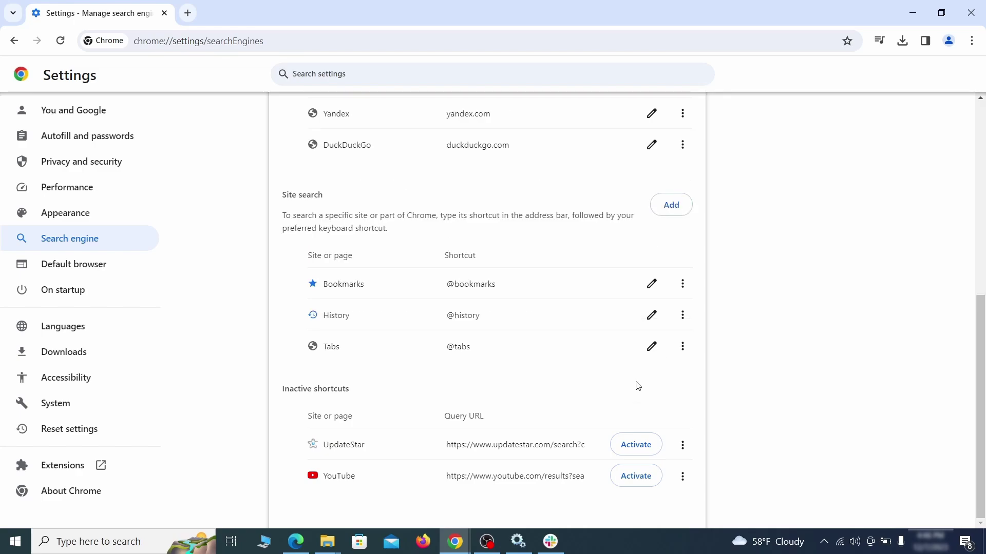
# In Chrome's On startup settings, bring up the options for the ExampleRougeURL.com startup page.
pyautogui.click(77, 289)
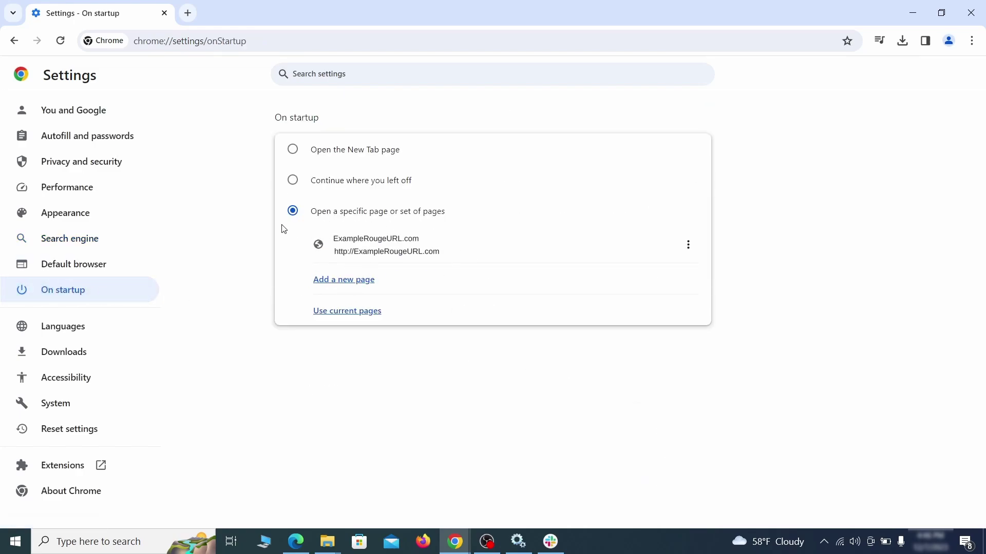
pyautogui.click(688, 247)
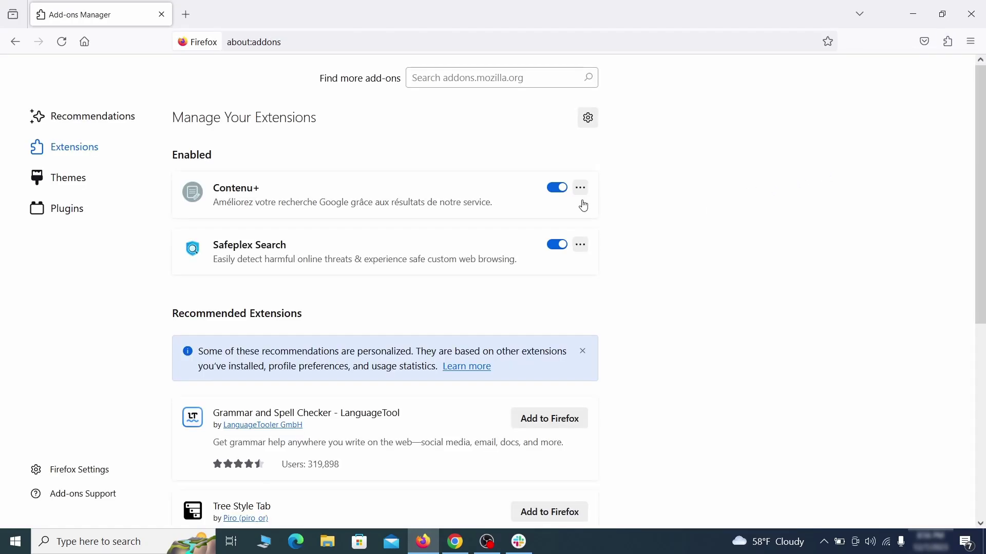
# Disable the Contenu+ extension and confirm its removal.
pyautogui.click(557, 187)
pyautogui.click(623, 208)
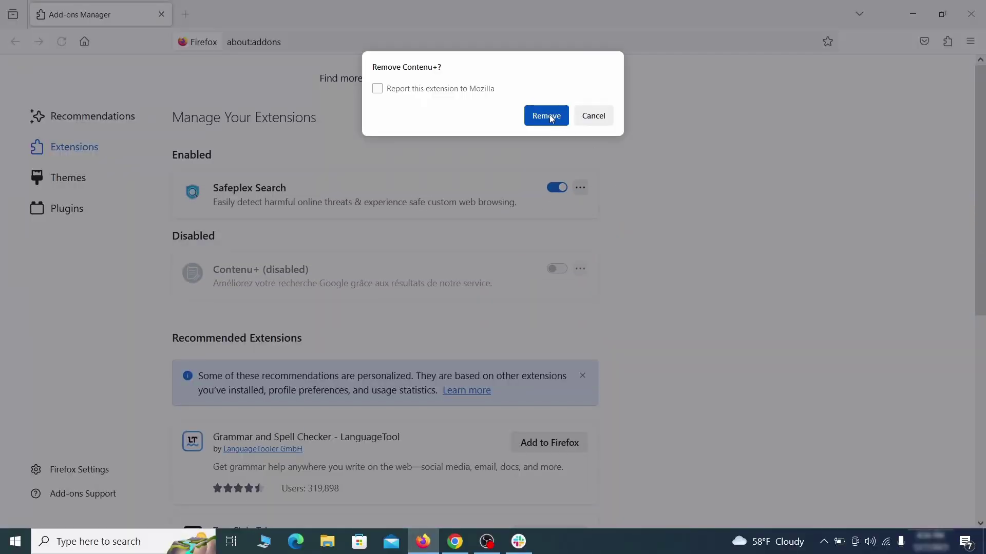
pyautogui.click(554, 116)
pyautogui.click(970, 42)
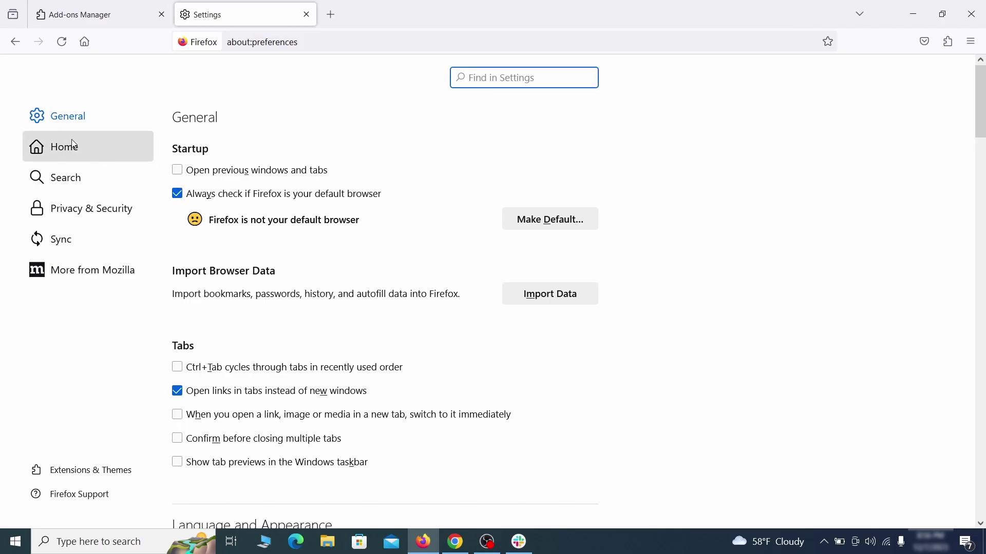
# Erase the ExampleRougeURL.com homepage address in Firefox's Home settings.
pyautogui.click(74, 148)
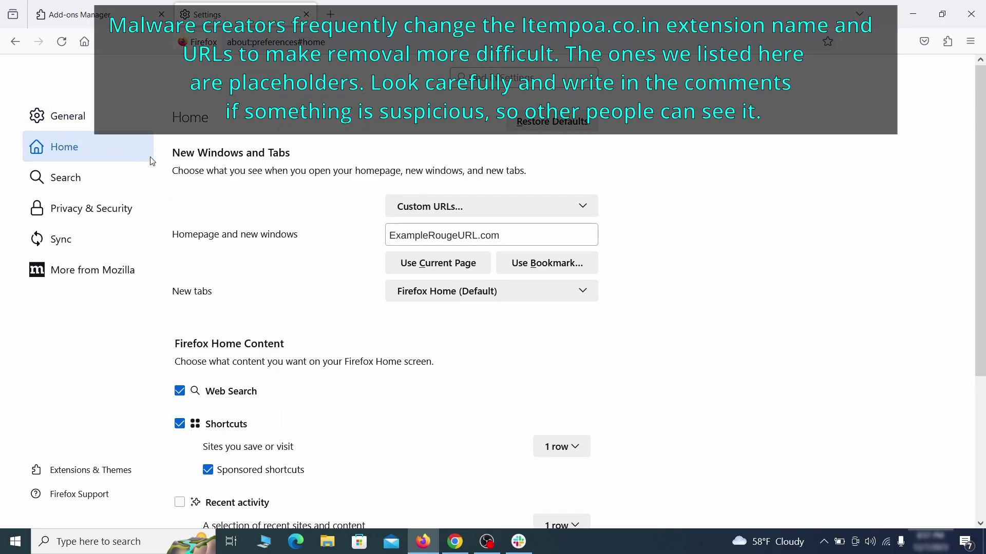
pyautogui.tripleClick(498, 235)
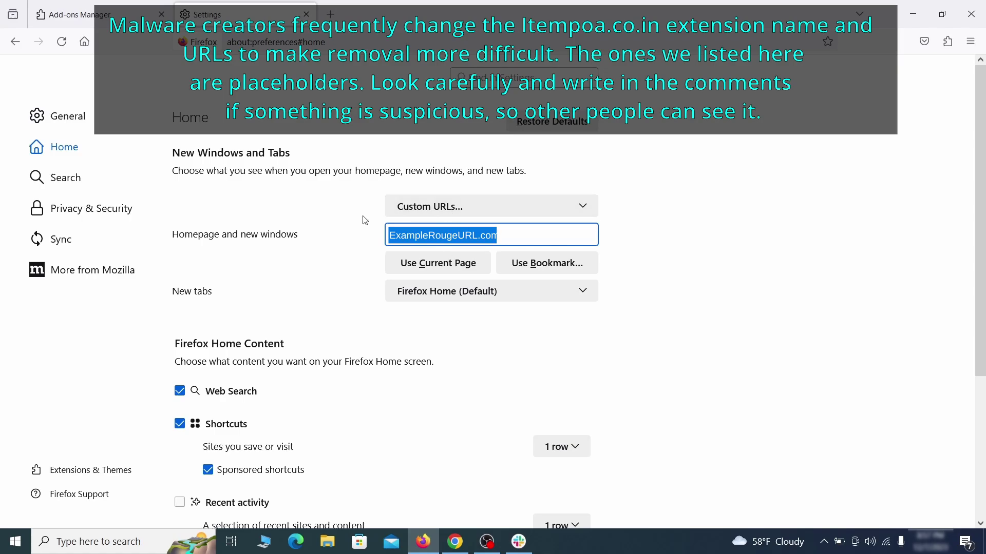
pyautogui.press('BackSpace')
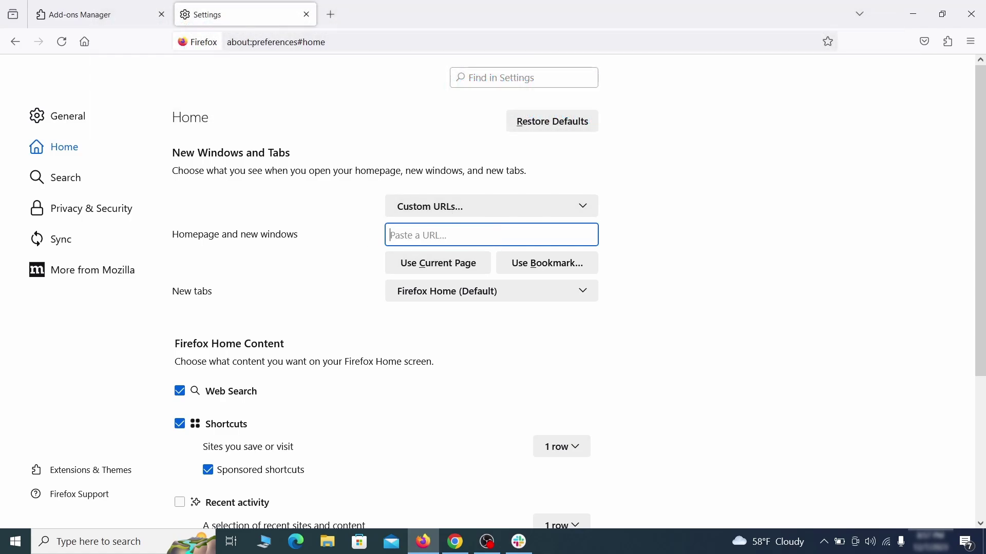
# Make Google Firefox's default search engine.
pyautogui.click(70, 179)
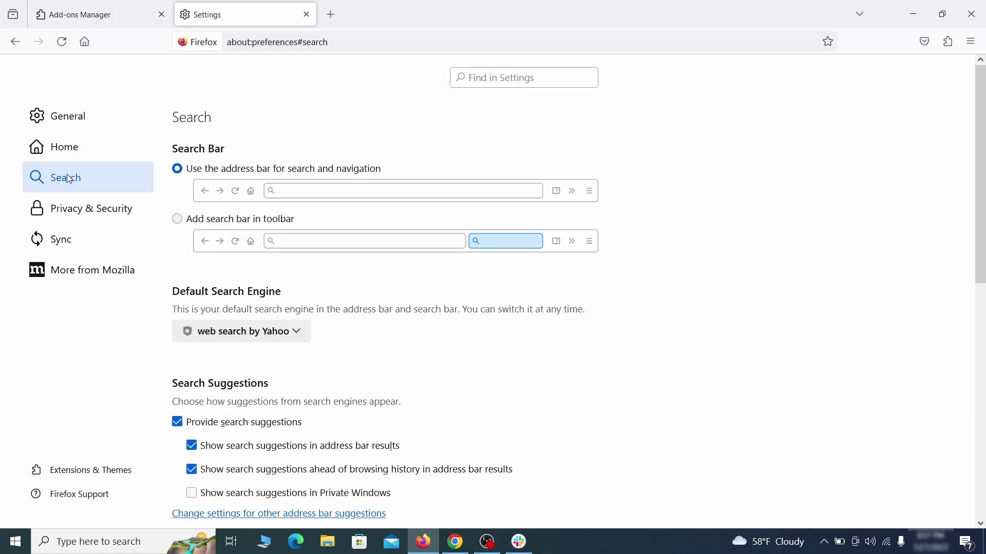
pyautogui.scroll(-2, 330, 272)
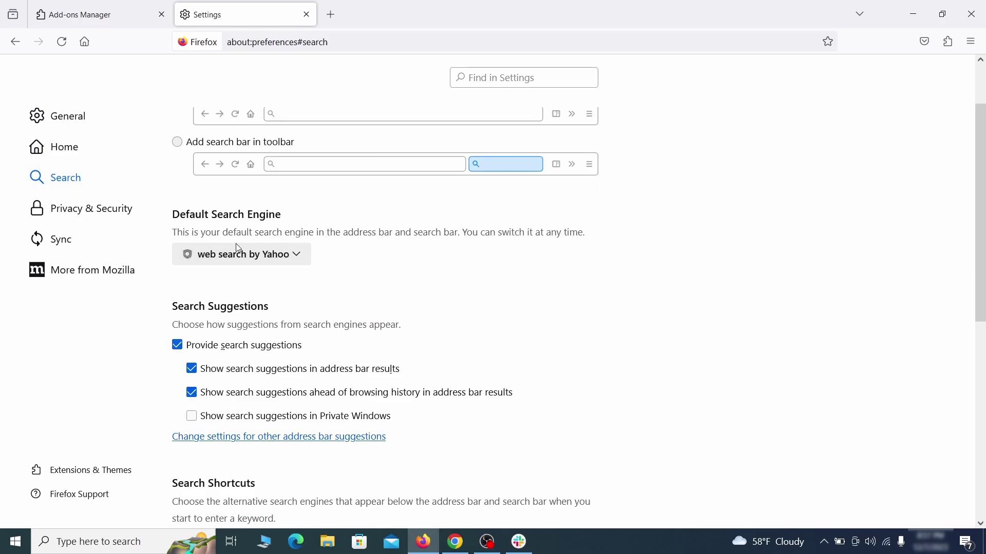
pyautogui.click(293, 260)
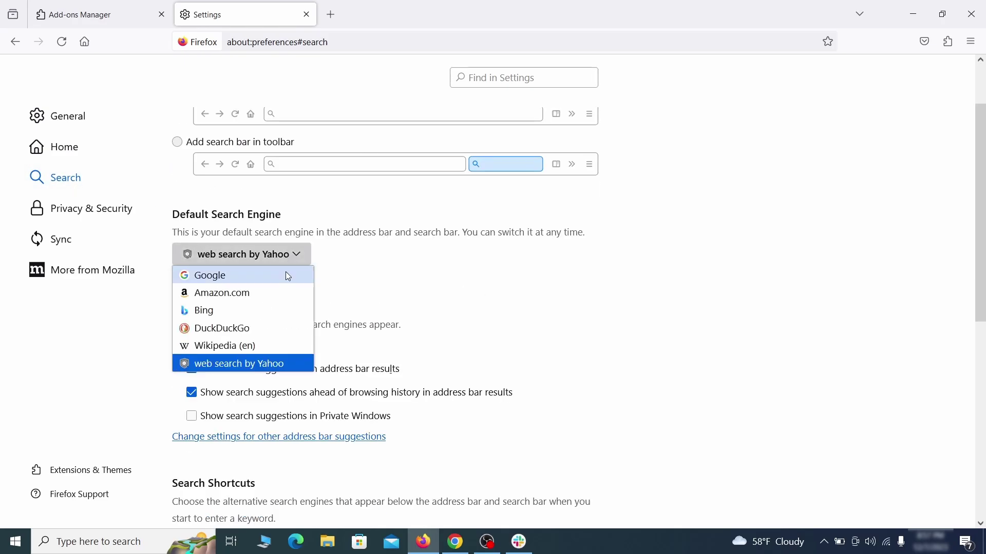
pyautogui.click(285, 273)
# Remove the 'web search by Yahoo' entry from the search shortcuts.
pyautogui.scroll(-3, 492, 284)
pyautogui.scroll(-3, 538, 260)
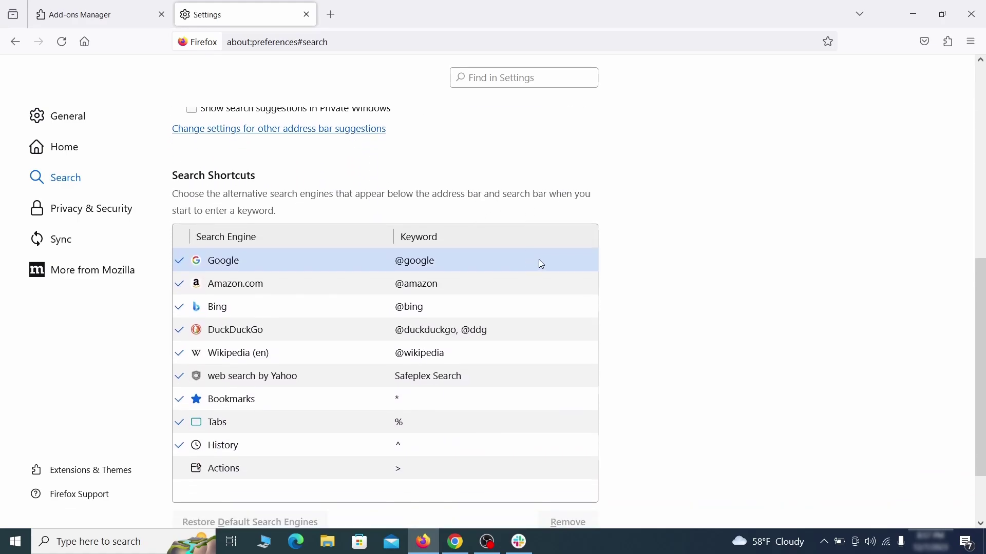
pyautogui.scroll(-3, 540, 261)
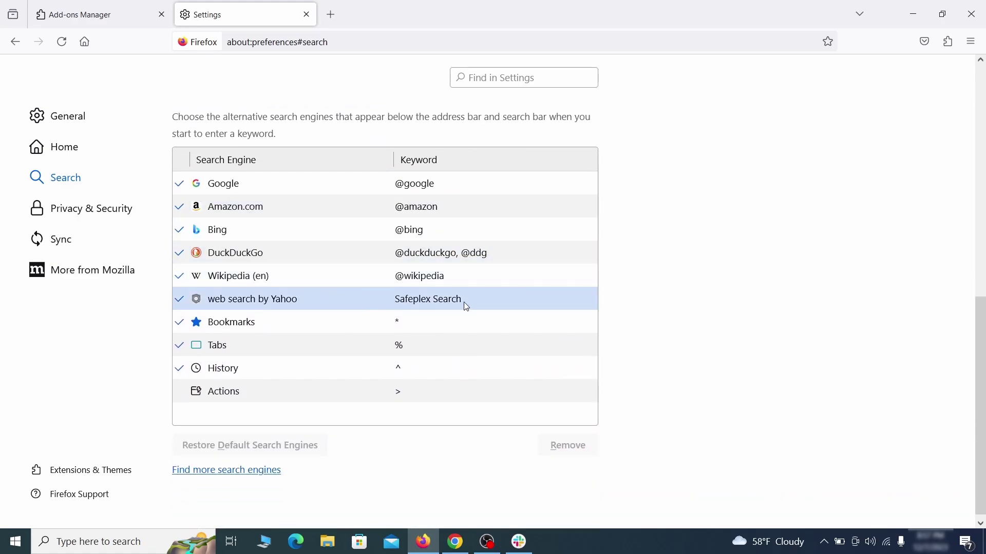
pyautogui.click(491, 306)
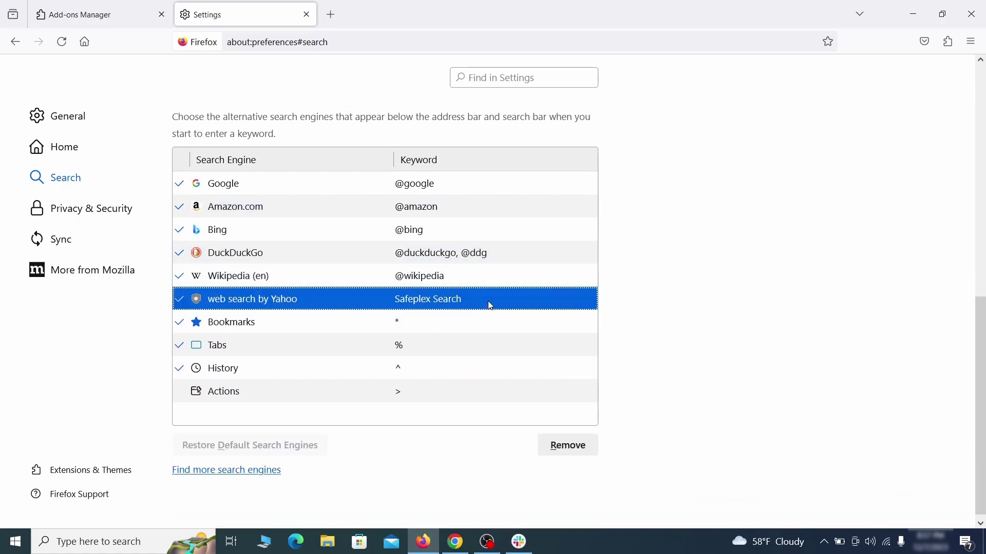
pyautogui.click(589, 456)
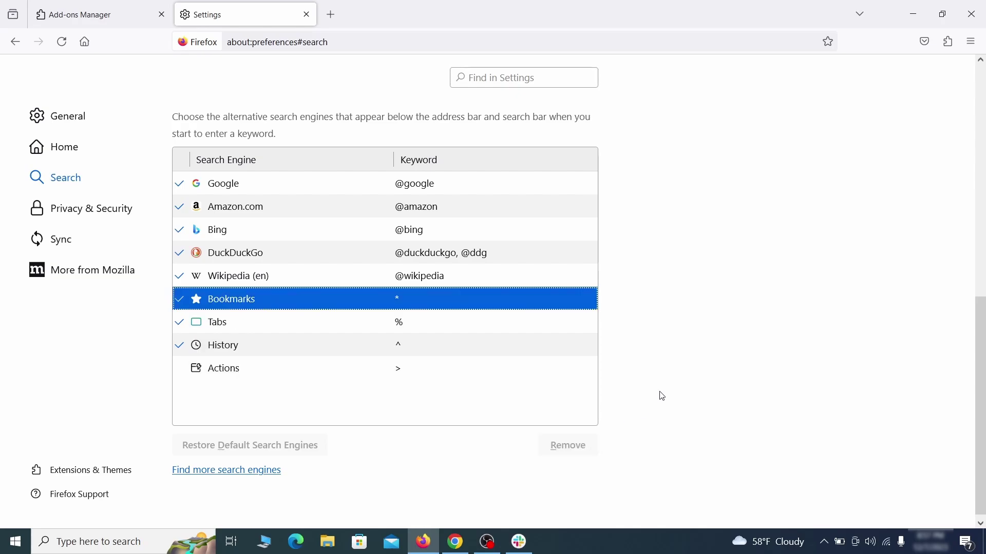
pyautogui.scroll(3, 467, 321)
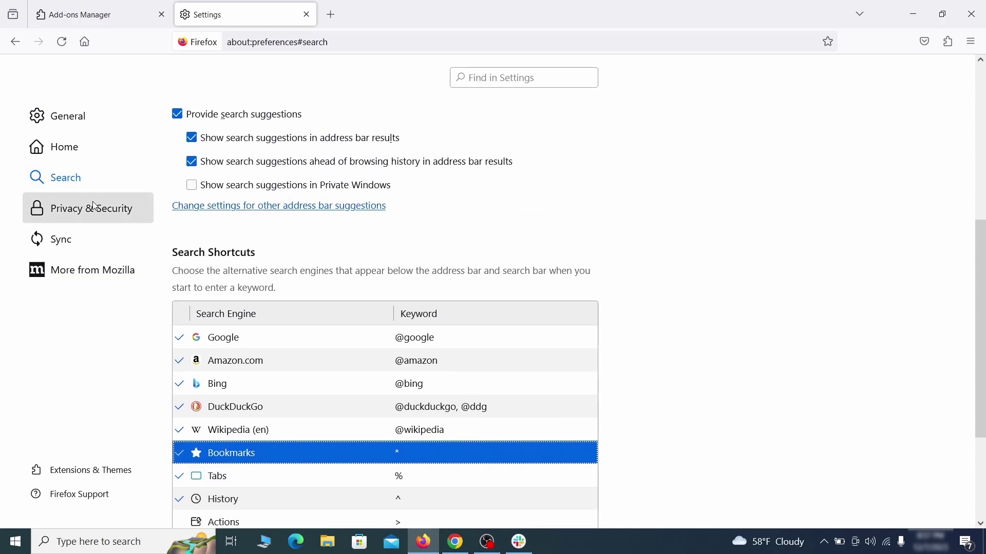
# Clear all Firefox cookies, site data and cached web content.
pyautogui.click(95, 206)
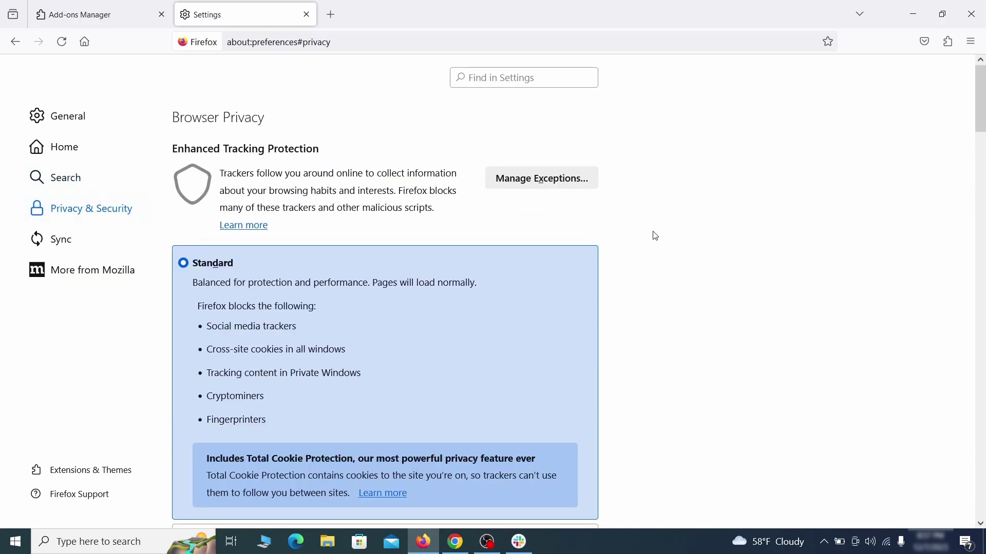
pyautogui.scroll(-8, 656, 237)
pyautogui.click(562, 329)
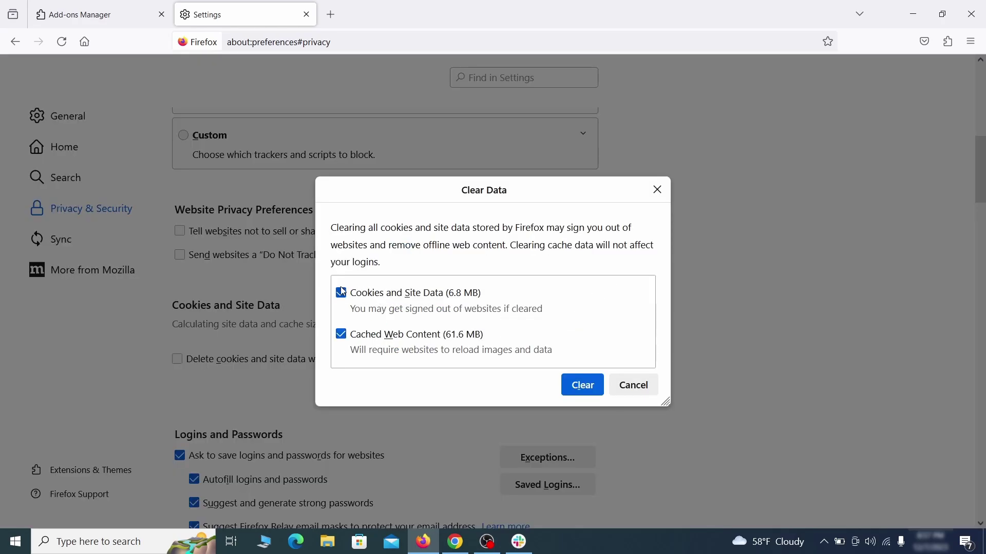
pyautogui.click(601, 386)
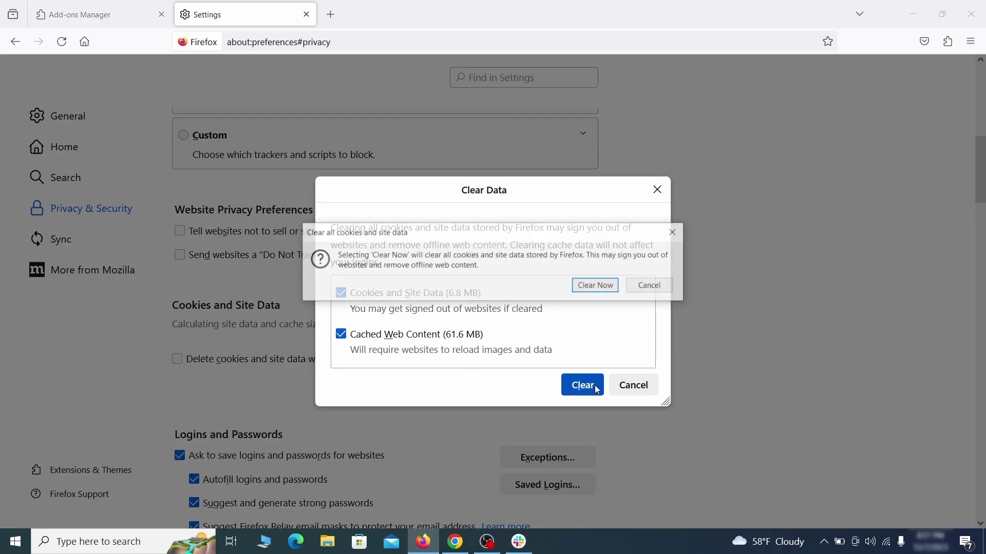
pyautogui.click(600, 287)
# Open the Notifications settings under Permissions.
pyautogui.scroll(-5, 668, 315)
pyautogui.scroll(-4, 669, 315)
pyautogui.scroll(-3, 668, 315)
pyautogui.scroll(-3, 669, 314)
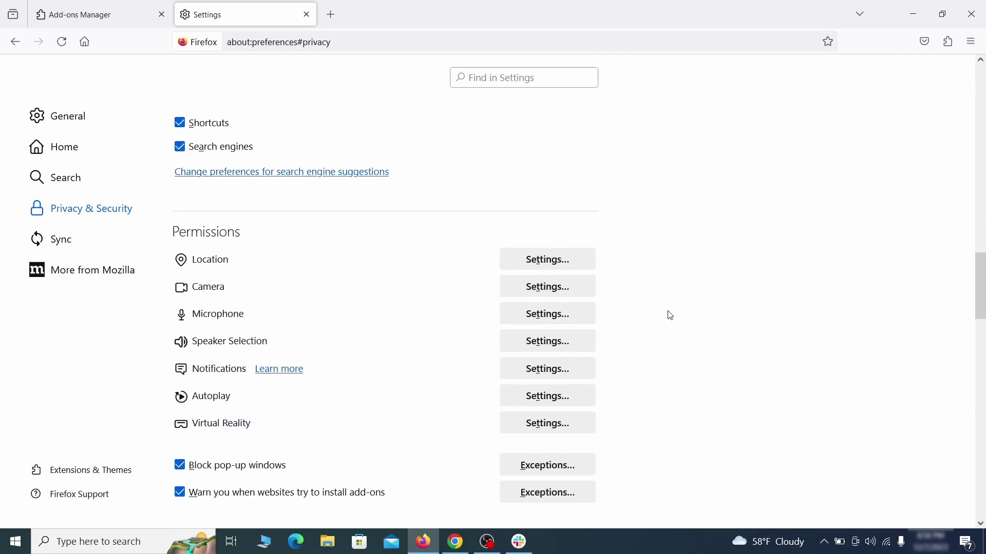
pyautogui.click(568, 361)
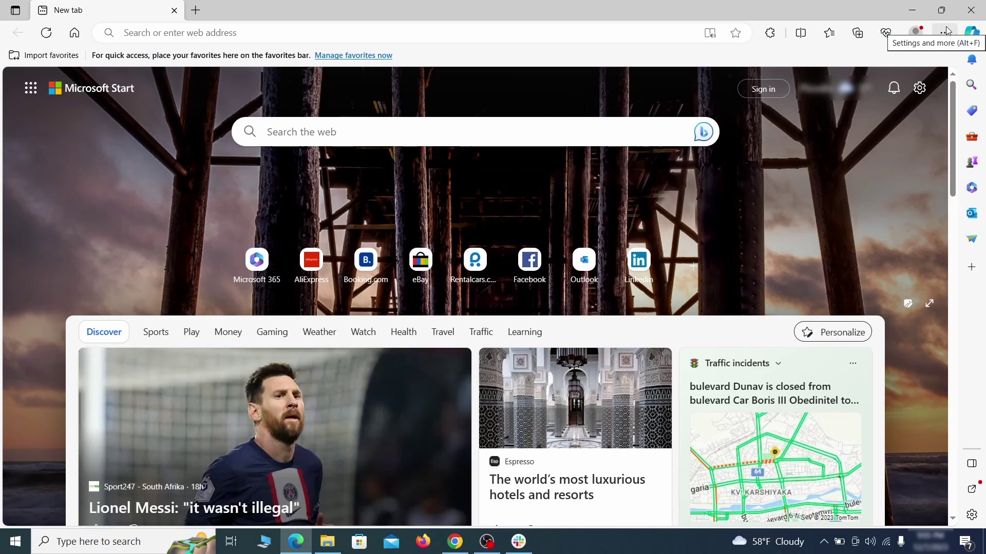
# Switch off the Quidco Cashback Reminder extension in Edge's extension manager and confirm its removal.
pyautogui.click(944, 32)
pyautogui.click(847, 226)
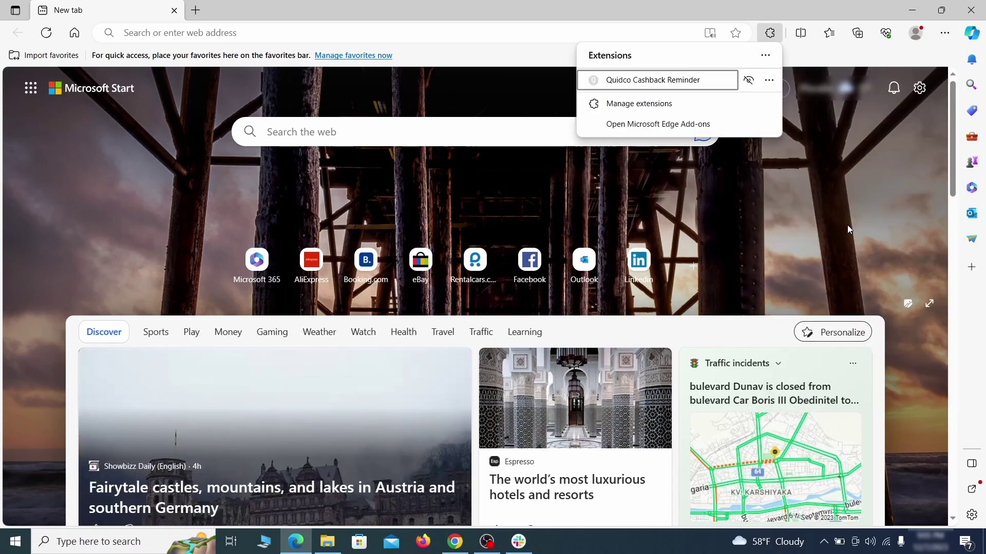
pyautogui.click(636, 104)
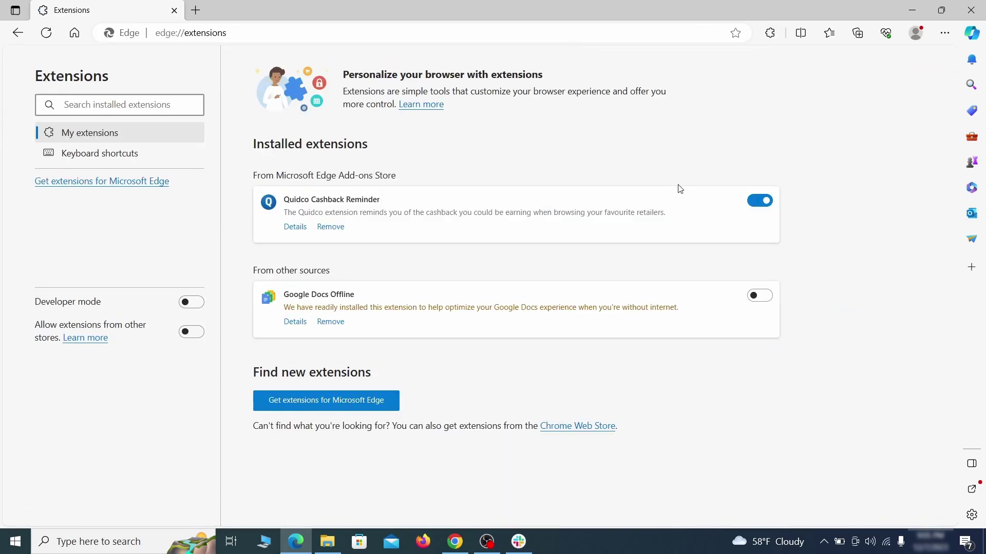
pyautogui.click(760, 201)
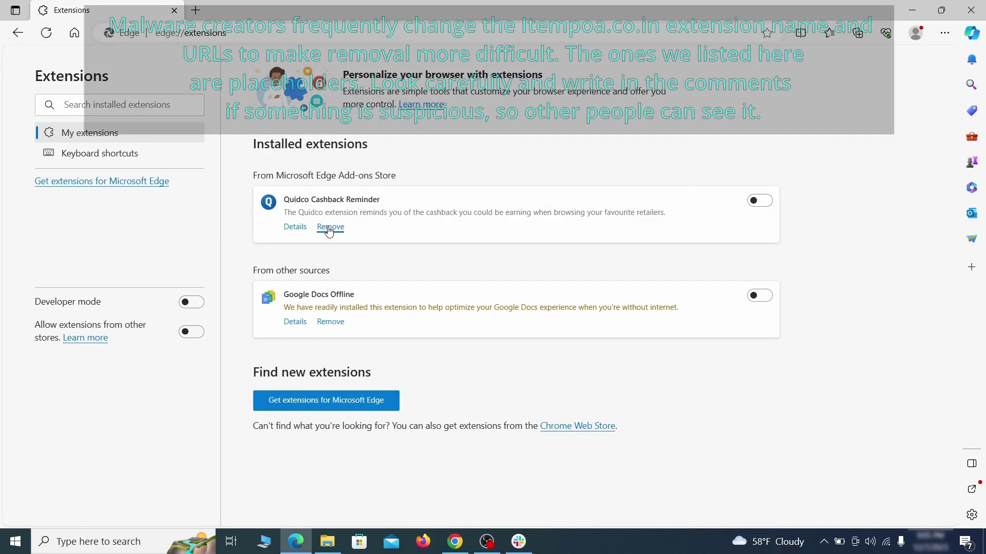
pyautogui.click(330, 227)
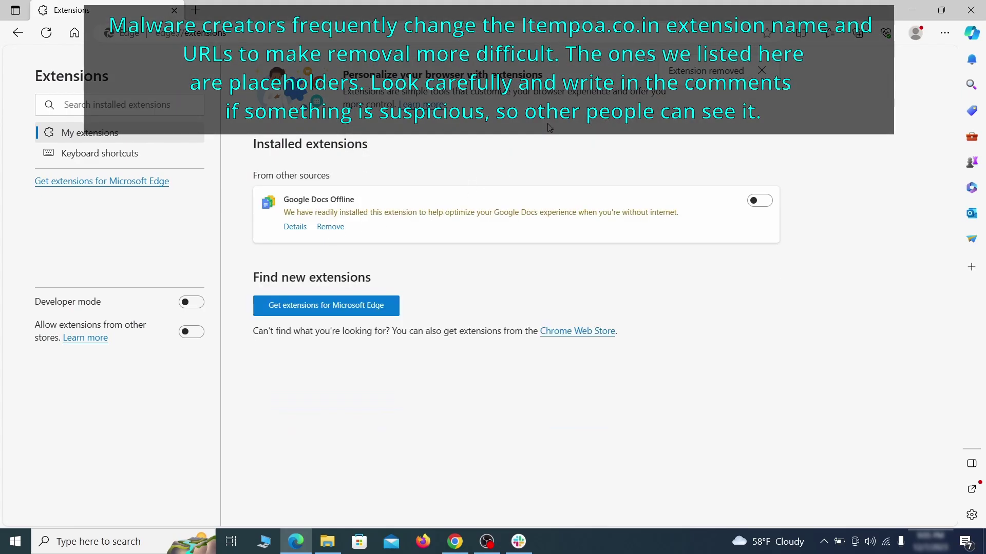
pyautogui.click(548, 124)
pyautogui.click(945, 34)
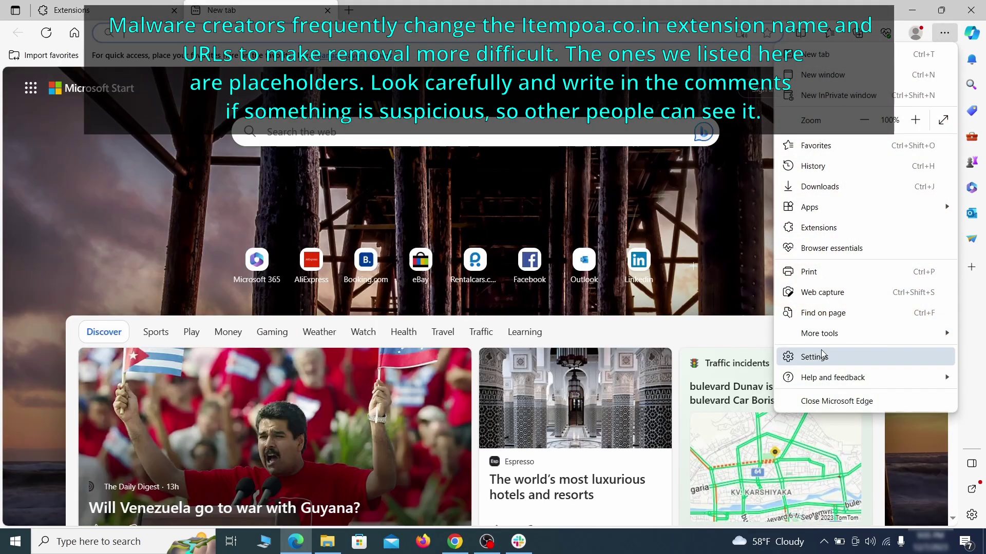
# Clear Edge's last-hour browsing data from Privacy, search, and services, including Media Foundation data.
pyautogui.click(816, 354)
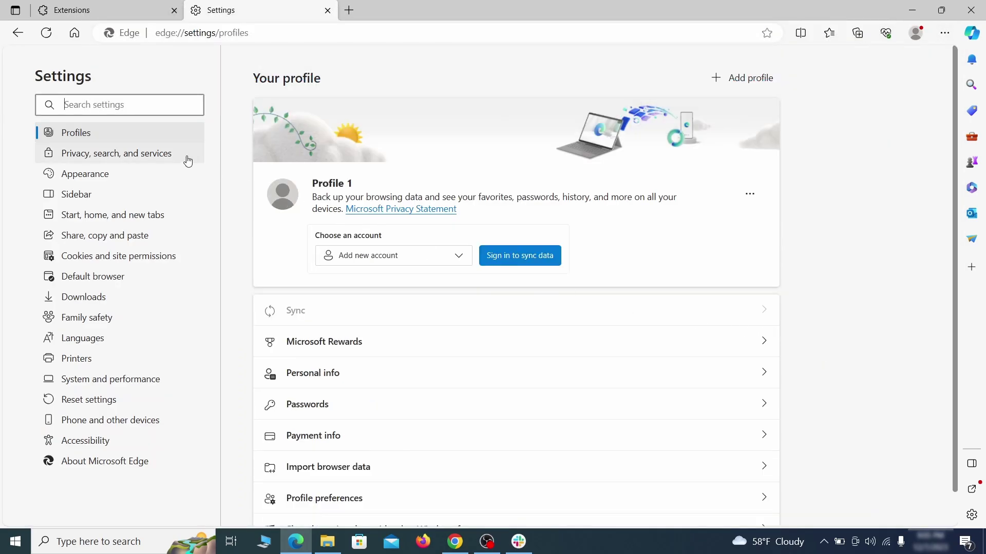
pyautogui.click(166, 155)
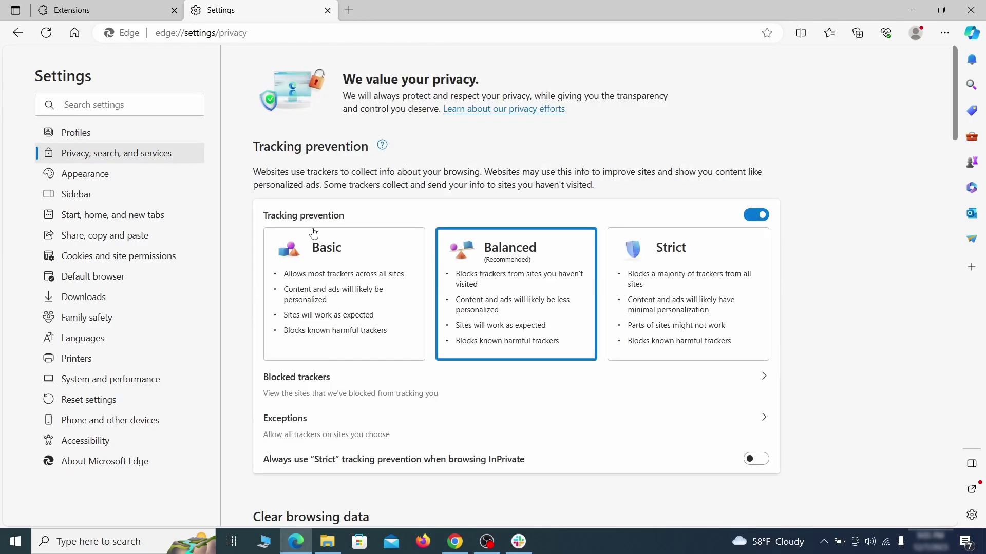
pyautogui.scroll(-2, 536, 316)
pyautogui.scroll(-2, 536, 316)
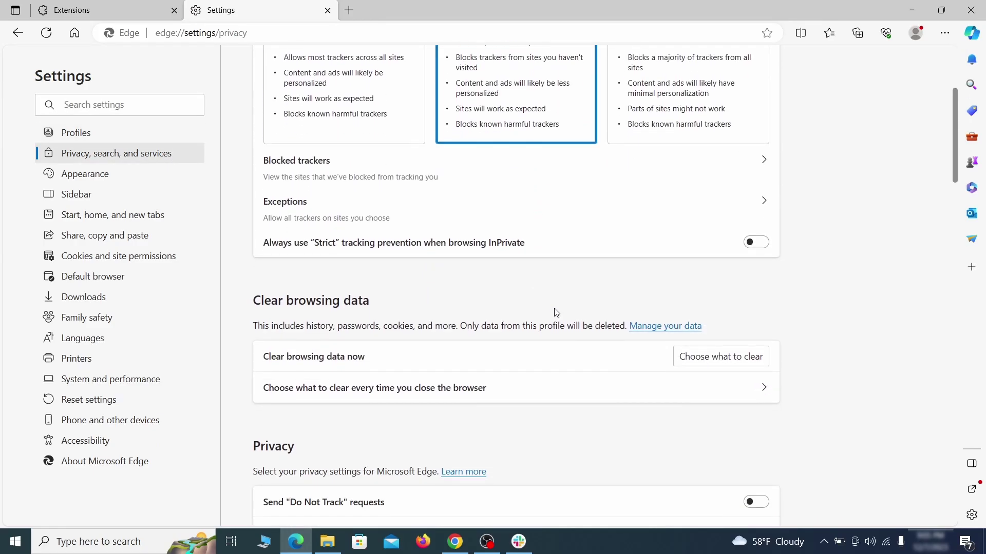
pyautogui.click(738, 358)
pyautogui.scroll(-3, 394, 251)
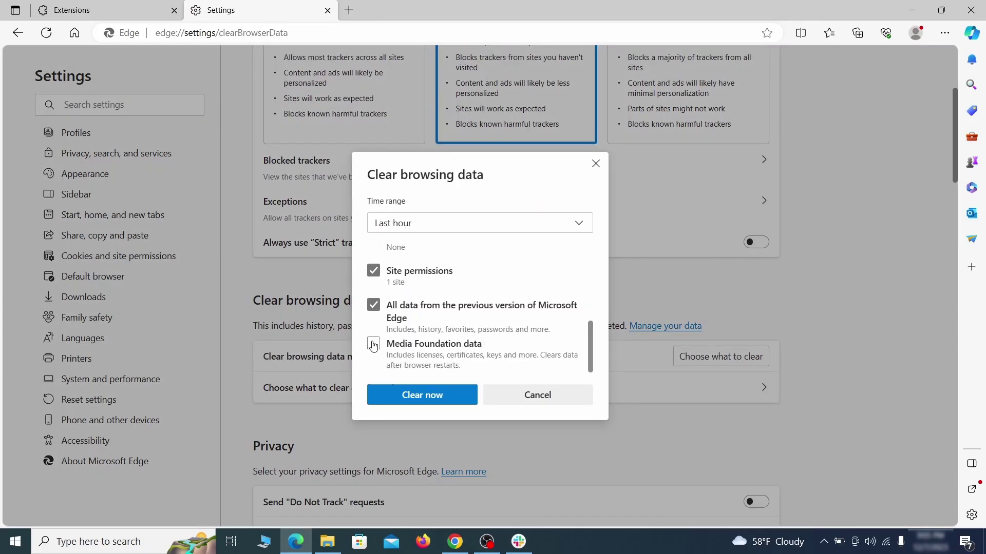
pyautogui.click(462, 401)
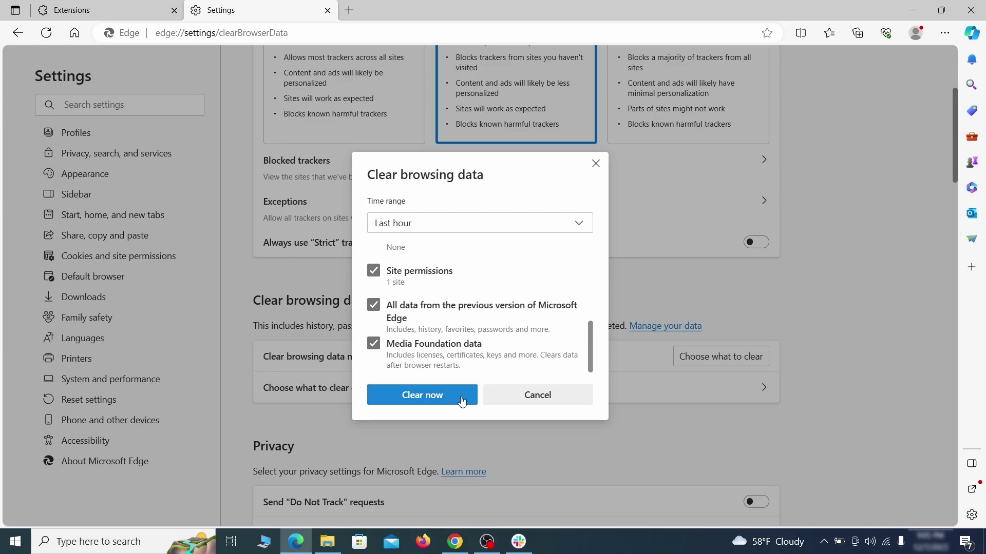
pyautogui.scroll(-15, 637, 292)
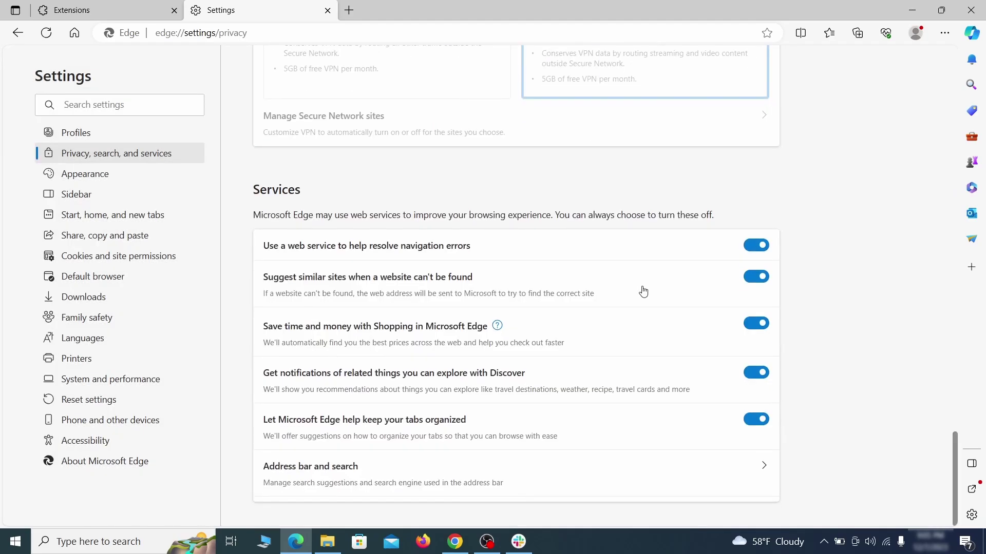
# Set Google as Edge's address-bar search engine.
pyautogui.click(563, 481)
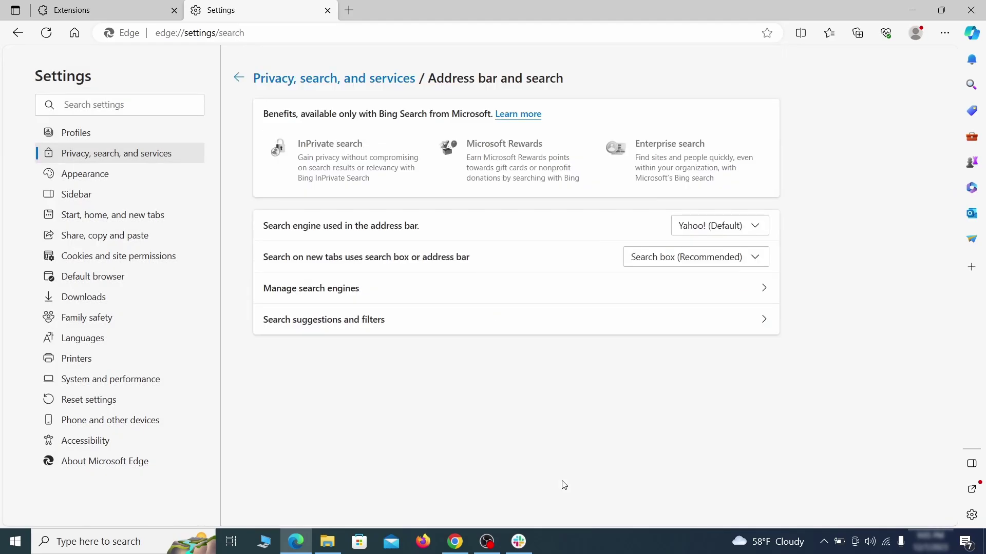
pyautogui.click(759, 228)
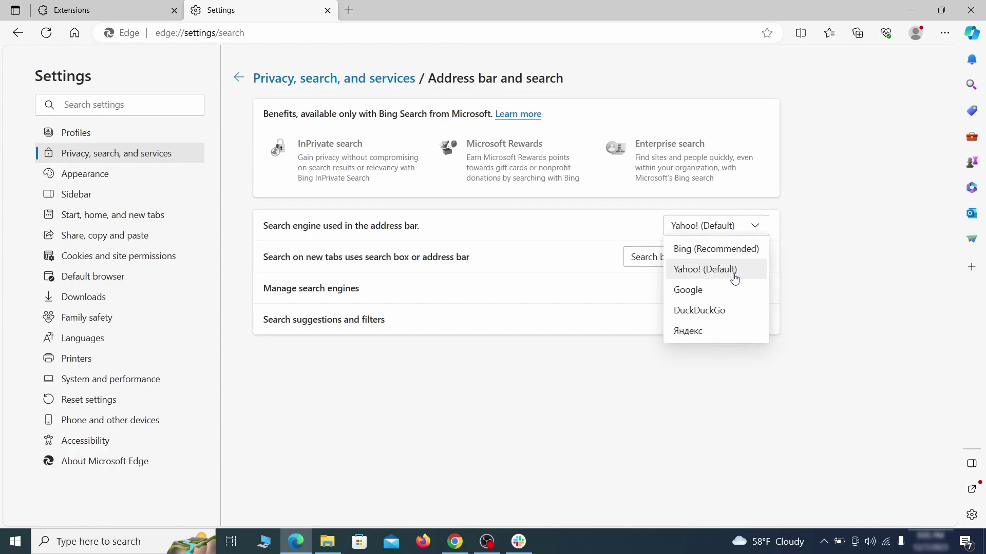
pyautogui.click(729, 289)
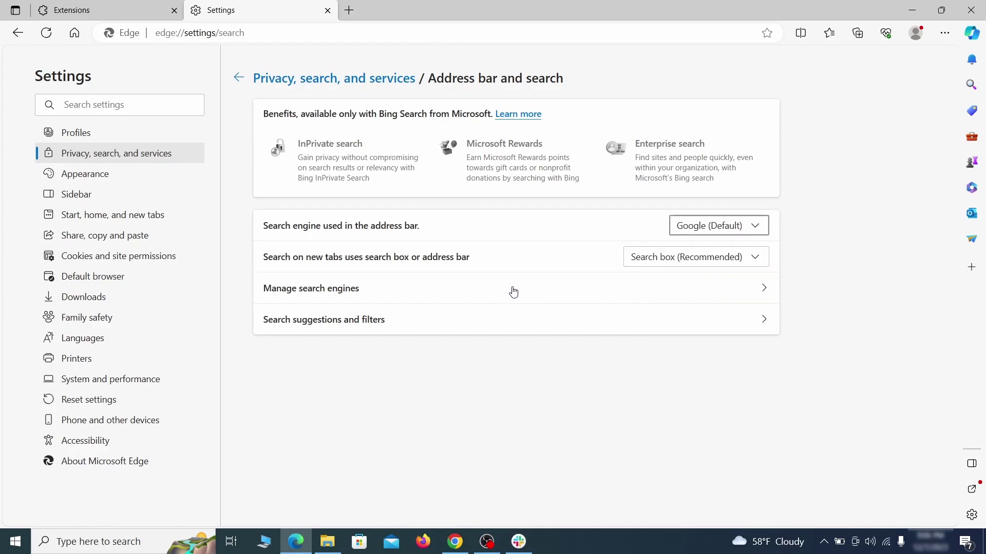
# Remove ExampleRougeURL.com from Edge's managed search engines.
pyautogui.click(380, 294)
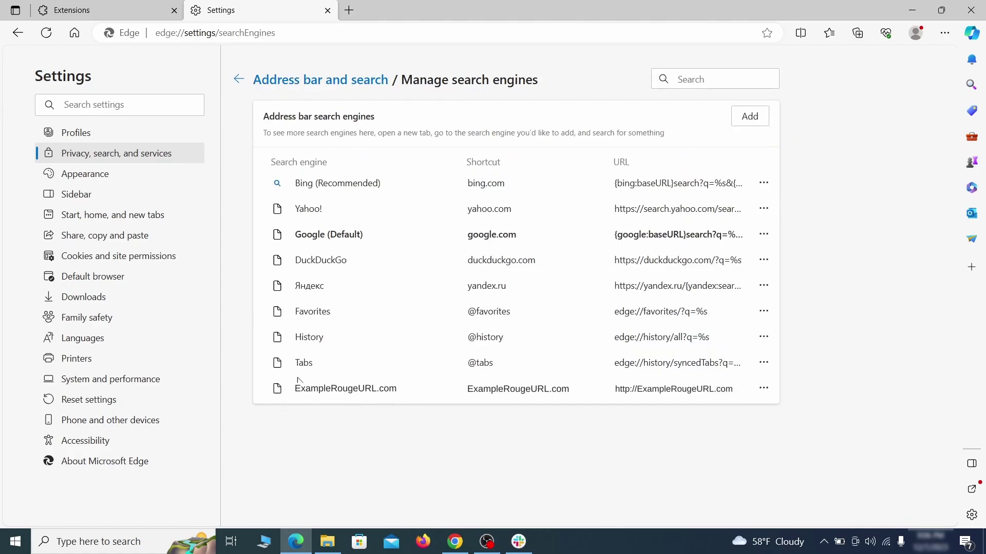
pyautogui.click(764, 389)
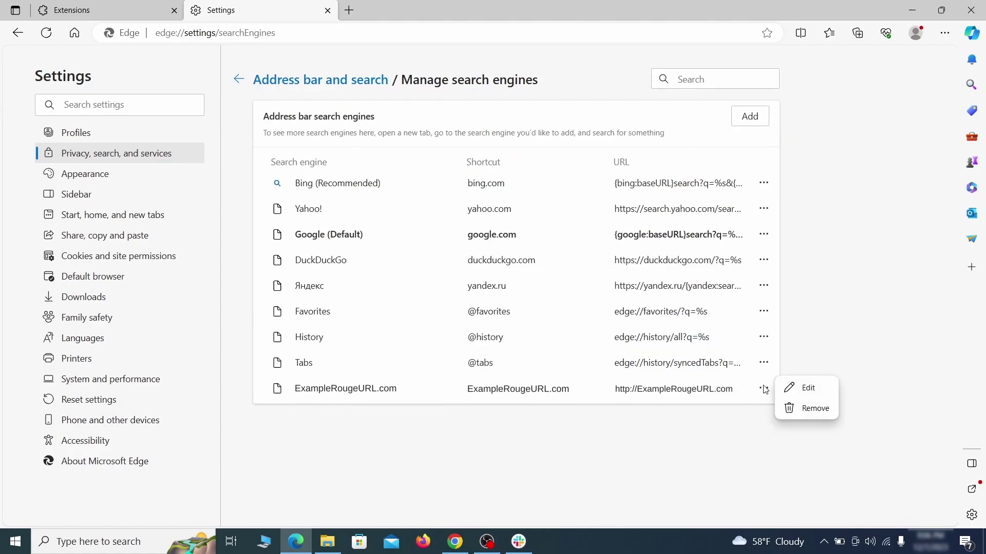
pyautogui.click(818, 414)
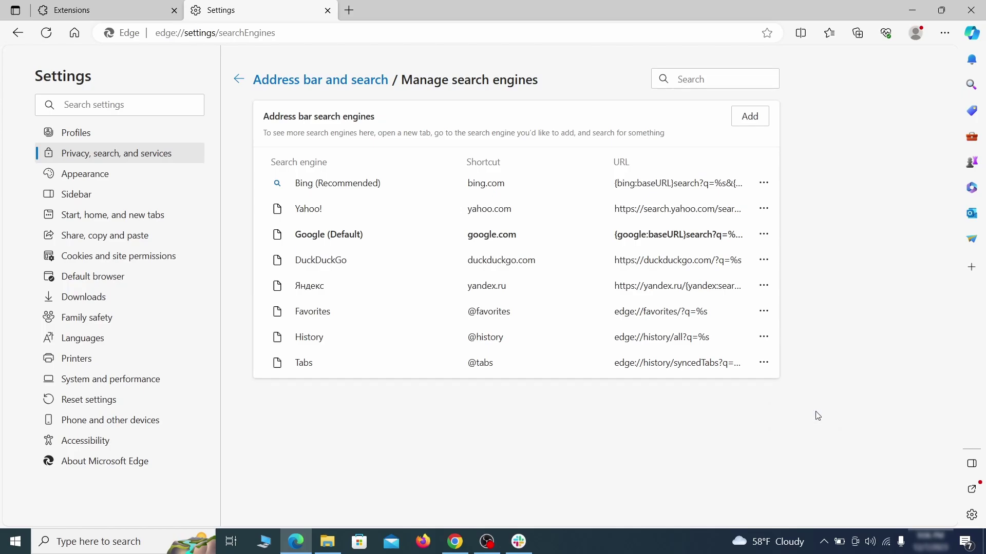
# Delete ExampleRougeURL.com from Edge's startup pages.
pyautogui.click(123, 215)
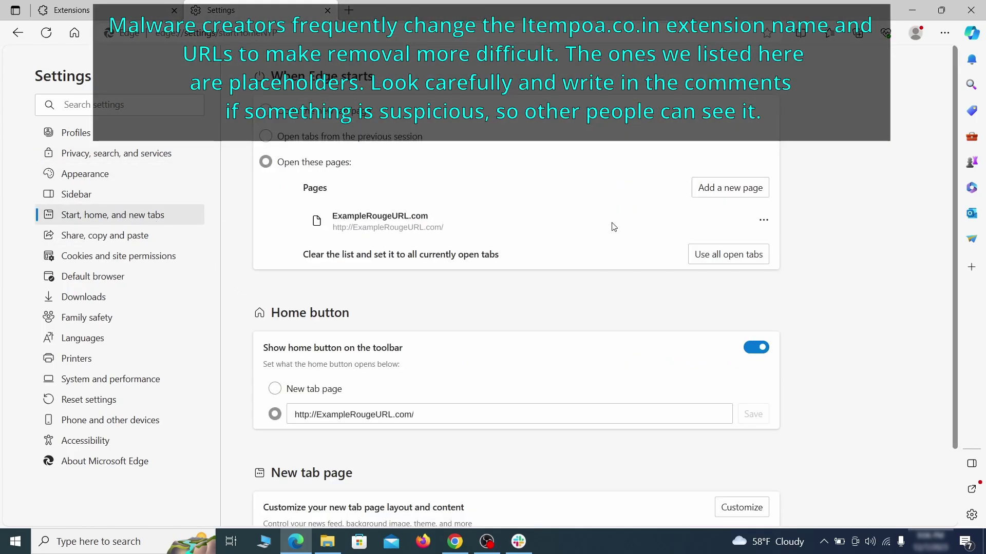
pyautogui.click(764, 220)
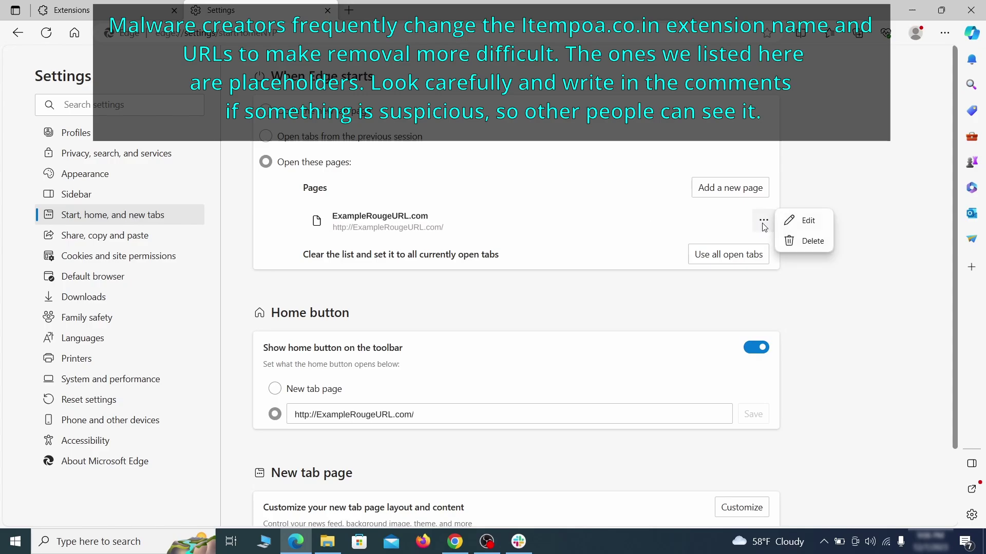
pyautogui.click(799, 240)
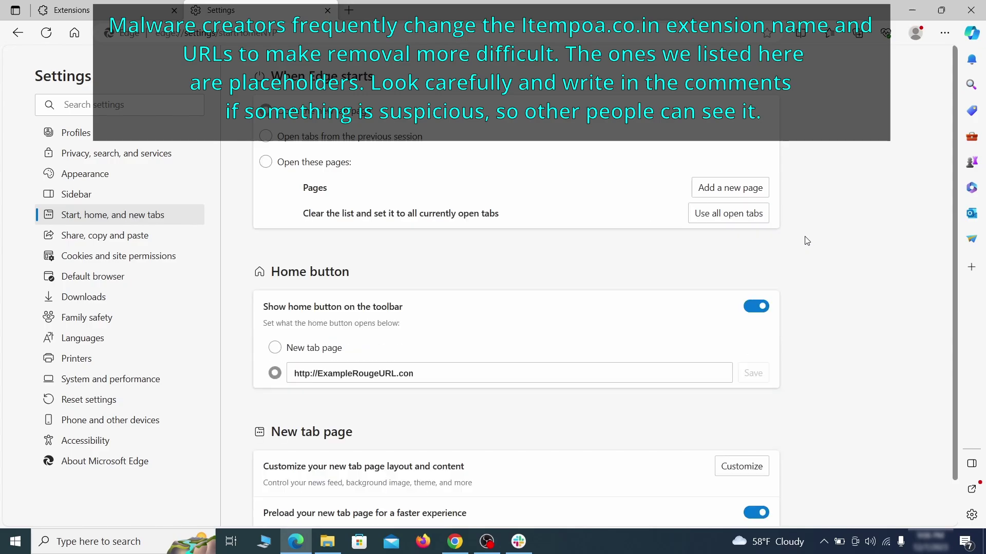
# Clear the rogue home button address and set the home button to New tab page.
pyautogui.click(437, 365)
pyautogui.hotkey('ctrl', 'a')
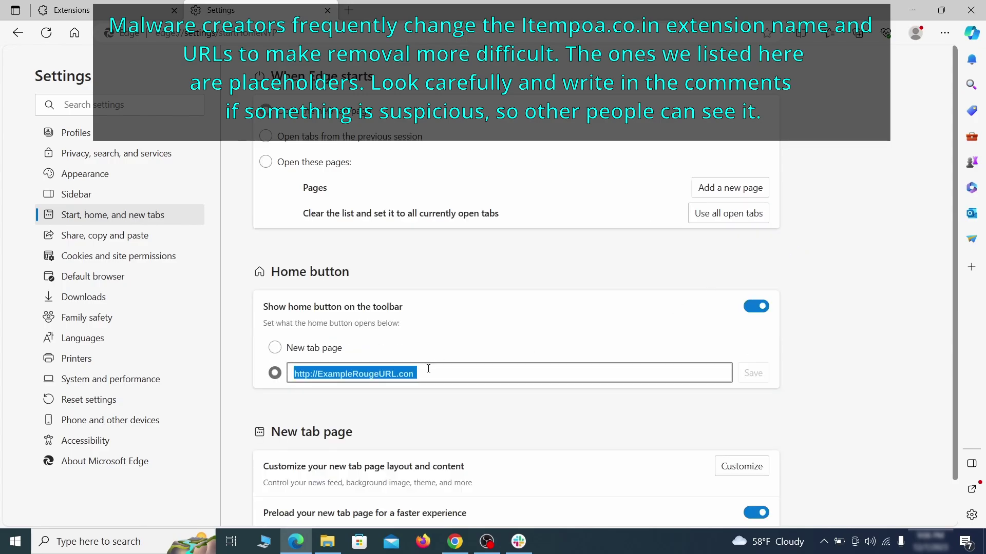
pyautogui.press('BackSpace')
pyautogui.click(275, 347)
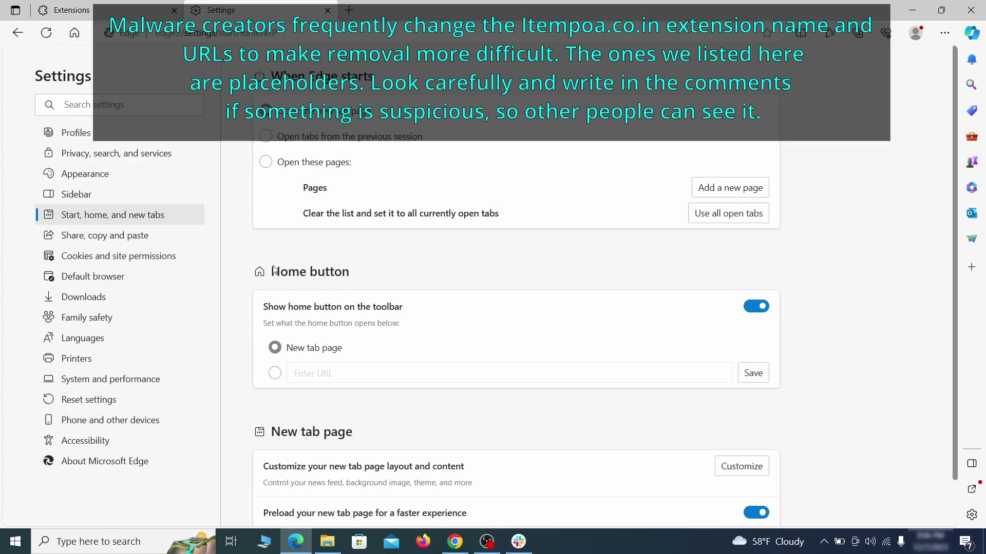
# In Edge's Cookies and site permissions, open Notifications and bring up options for allowed ExampleRougeURL.com.
pyautogui.click(174, 256)
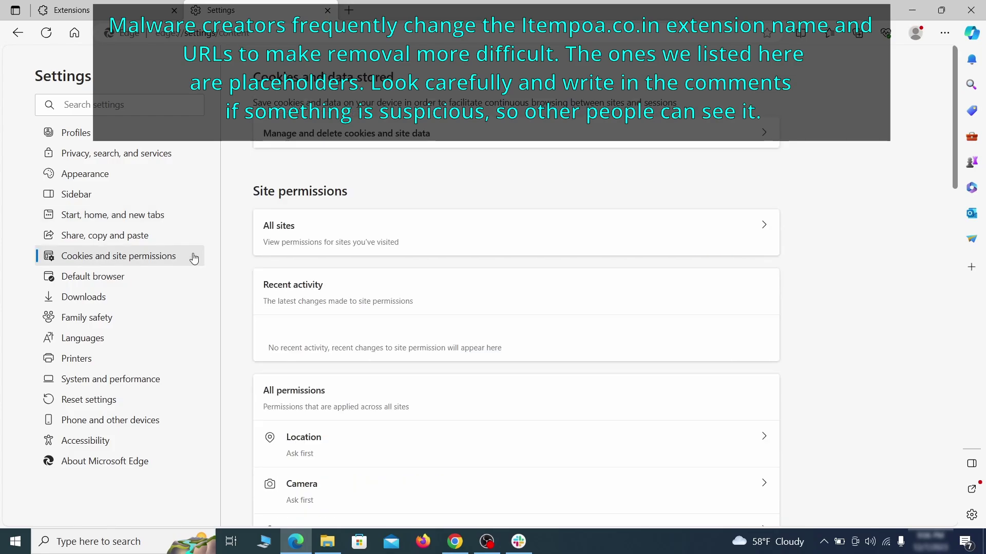
pyautogui.scroll(-2, 475, 264)
pyautogui.scroll(-2, 477, 264)
pyautogui.scroll(-2, 478, 264)
pyautogui.scroll(-2, 470, 268)
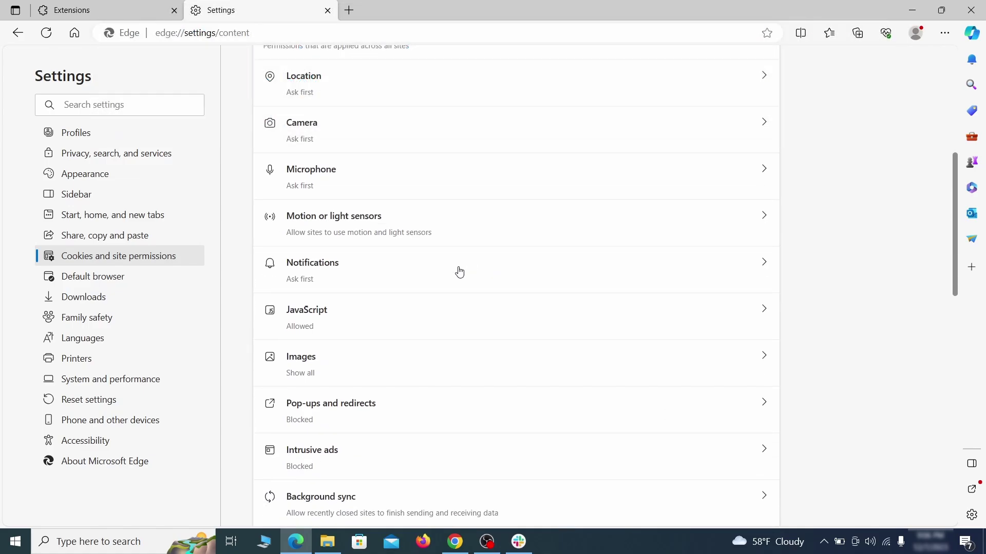
pyautogui.click(459, 272)
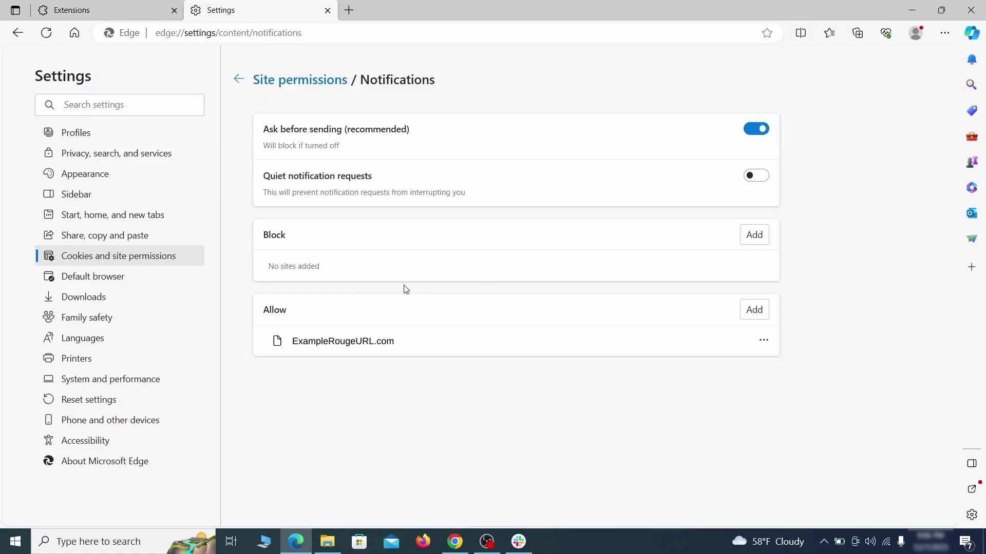
pyautogui.click(763, 340)
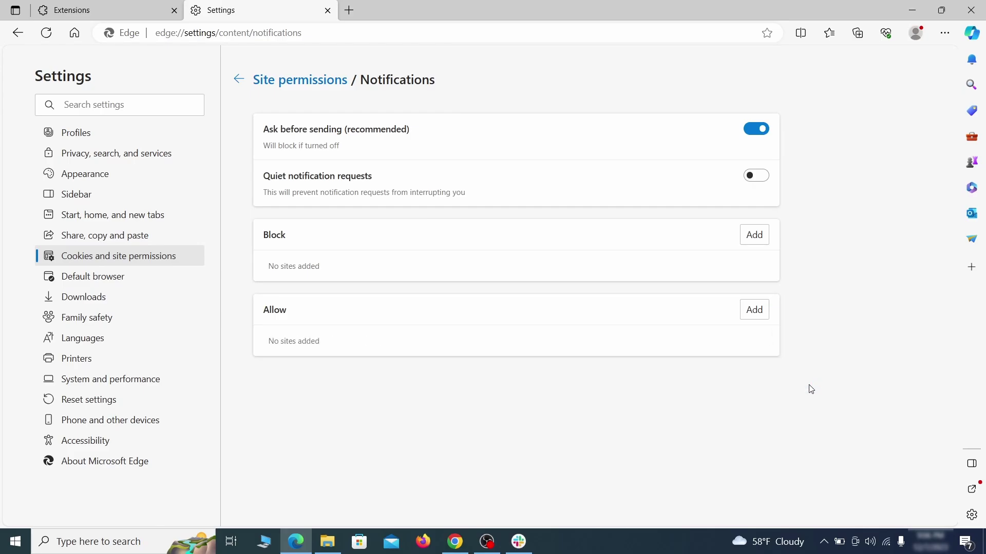